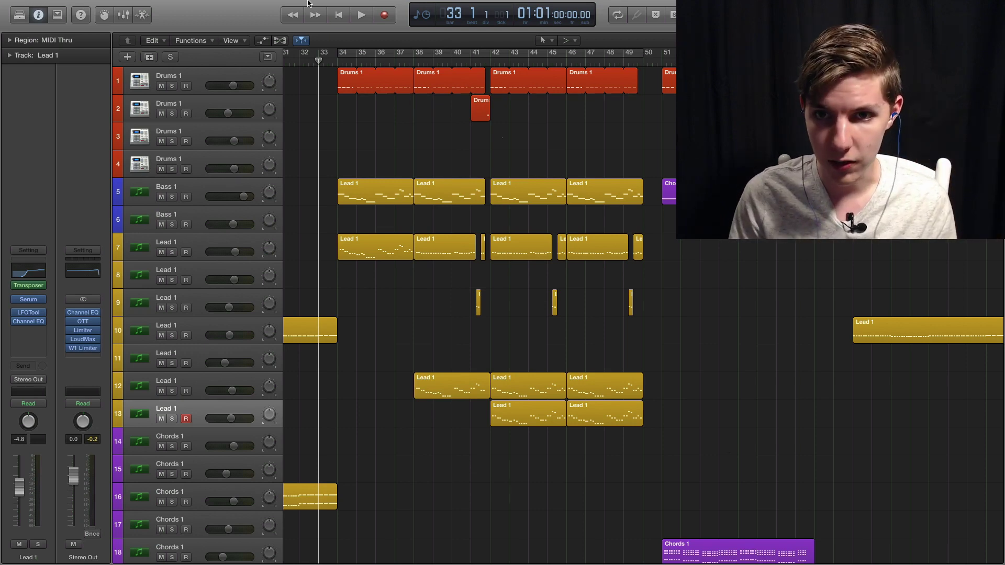
# - Play the arrangement from bar 33 up to about bar 44 and look through its drum, lead, chord and audio tracks
pyautogui.press('space')
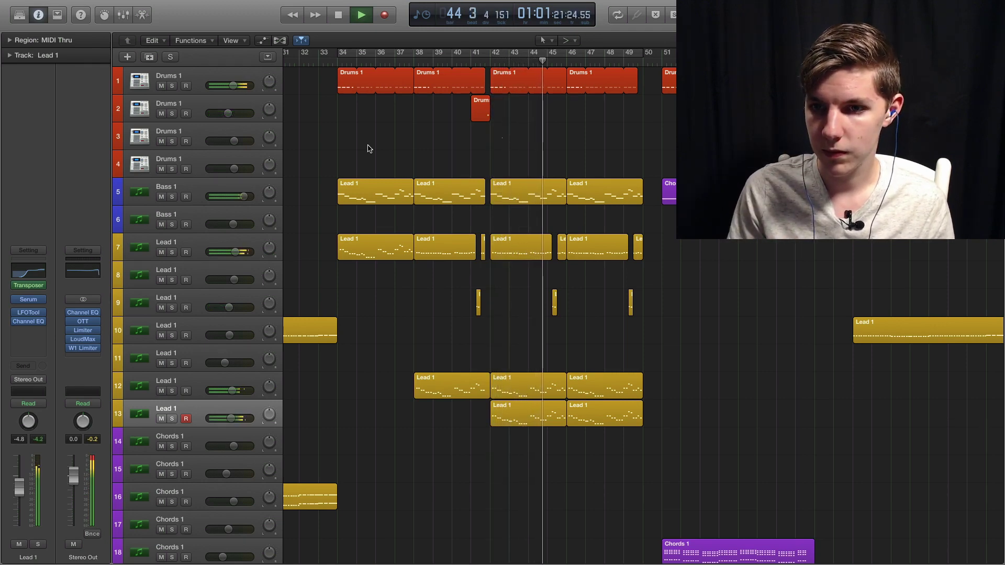
pyautogui.press('space')
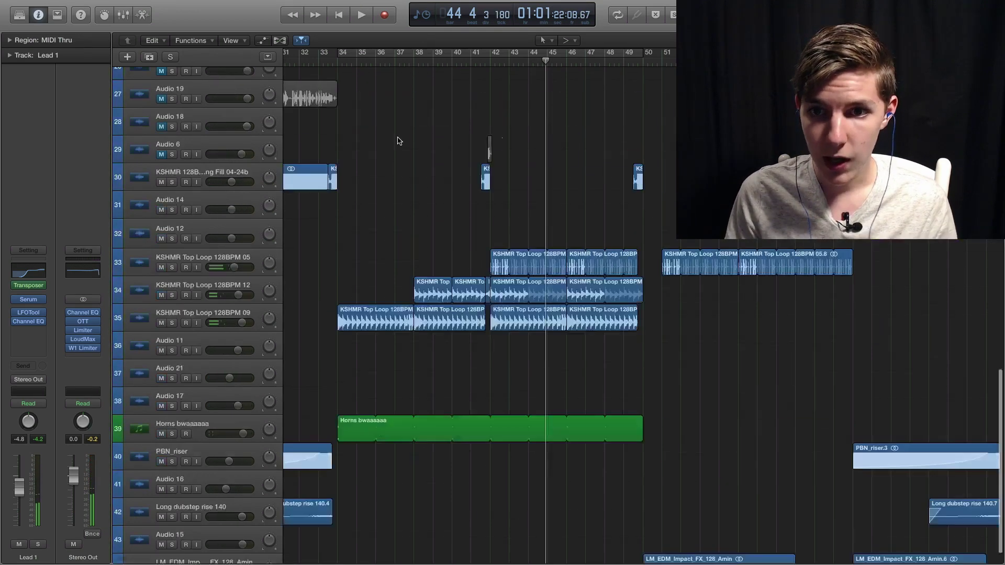
pyautogui.scroll(-5, 399, 141)
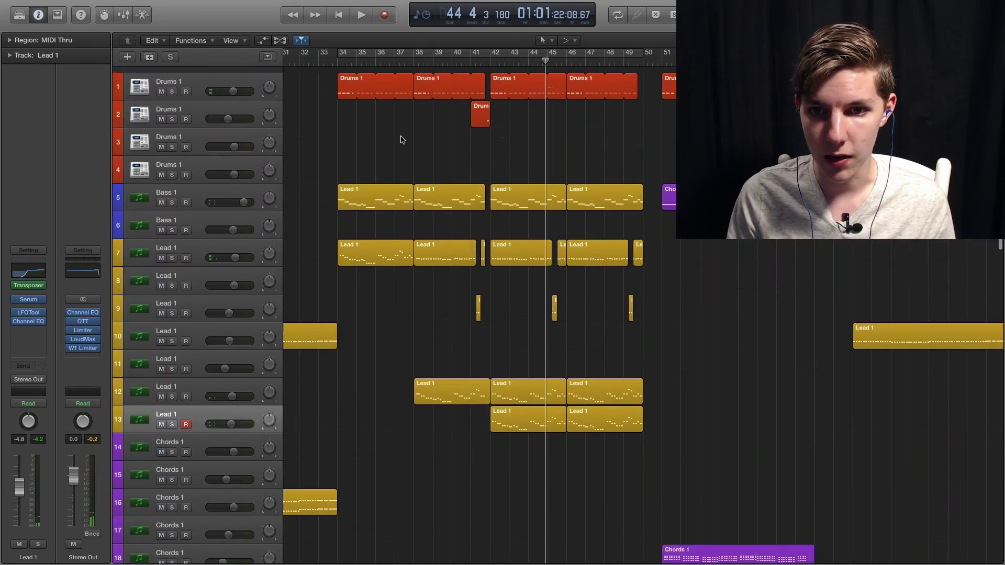
pyautogui.scroll(-1, 400, 140)
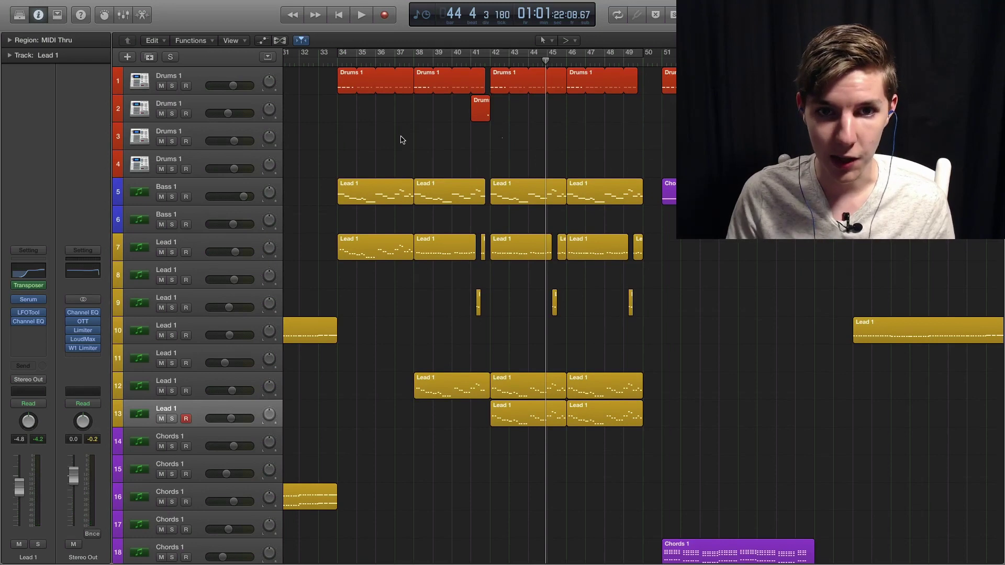
pyautogui.hscroll(-1, 401, 139)
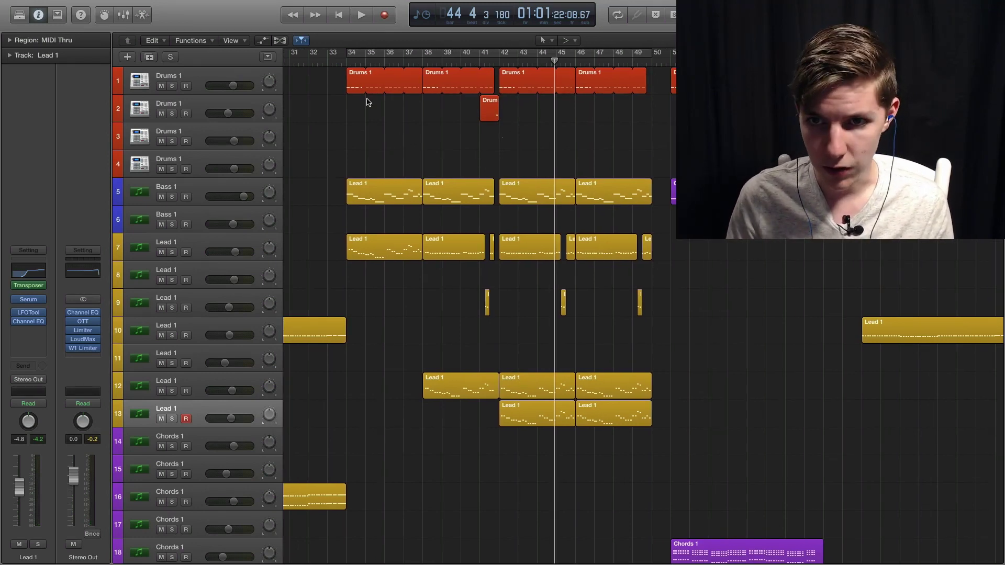
# - Play from bar 34 with Drums 1 on track 1 soloed, adding Bass 1 on track 5 and Lead 1 on track 7
pyautogui.click(358, 64)
pyautogui.click(172, 87)
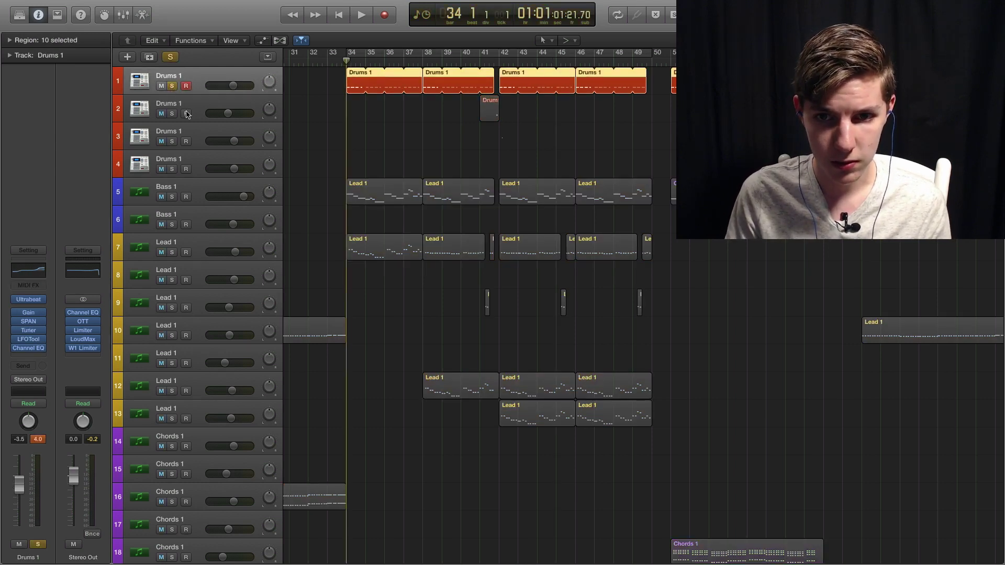
pyautogui.press('space')
pyautogui.click(172, 197)
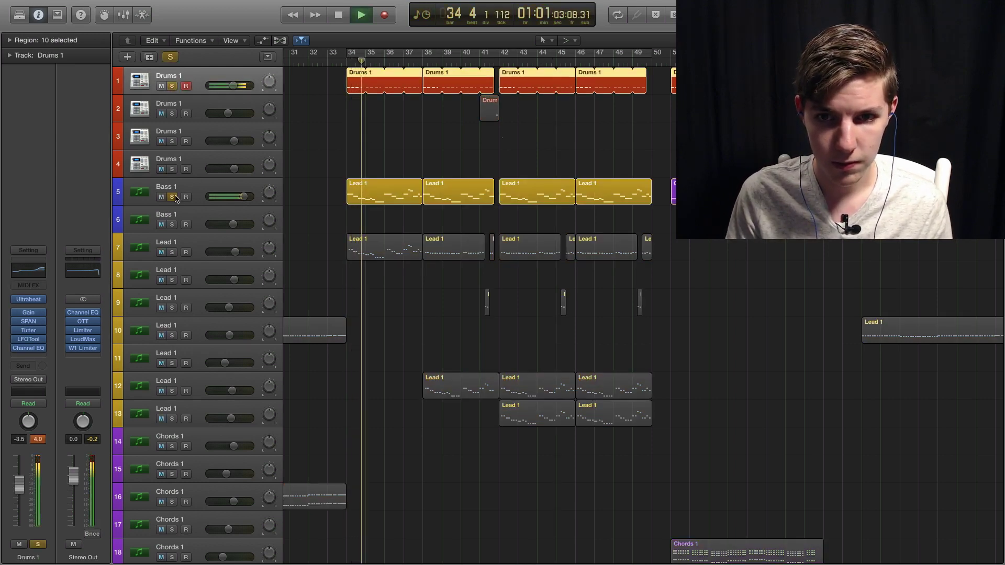
pyautogui.click(172, 252)
# - Add KSHMR Top Loop 09, KSHMR Top Loop 12 and the Horns track to the soloed tracks during playback
pyautogui.scroll(-10, 382, 253)
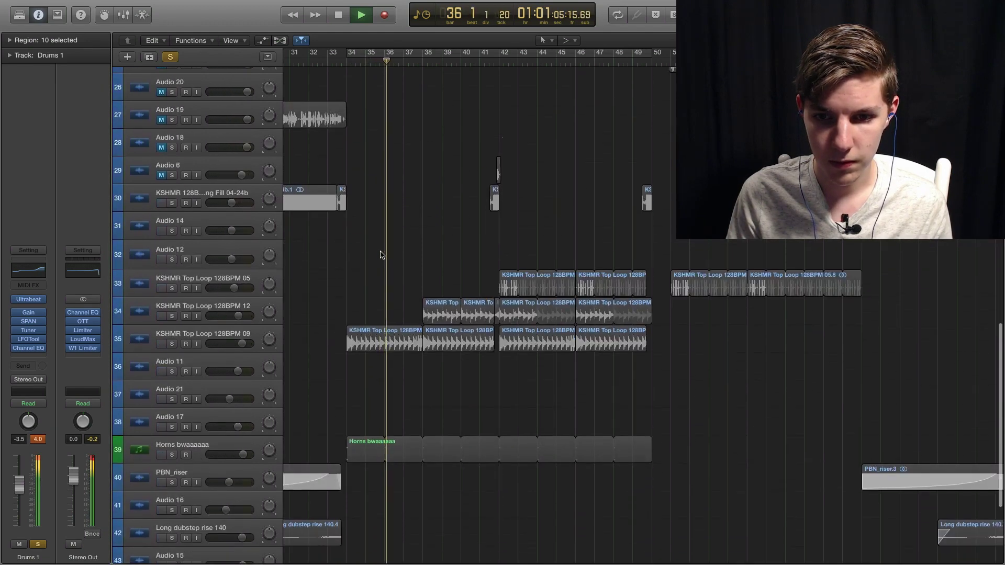
pyautogui.click(171, 344)
pyautogui.click(172, 316)
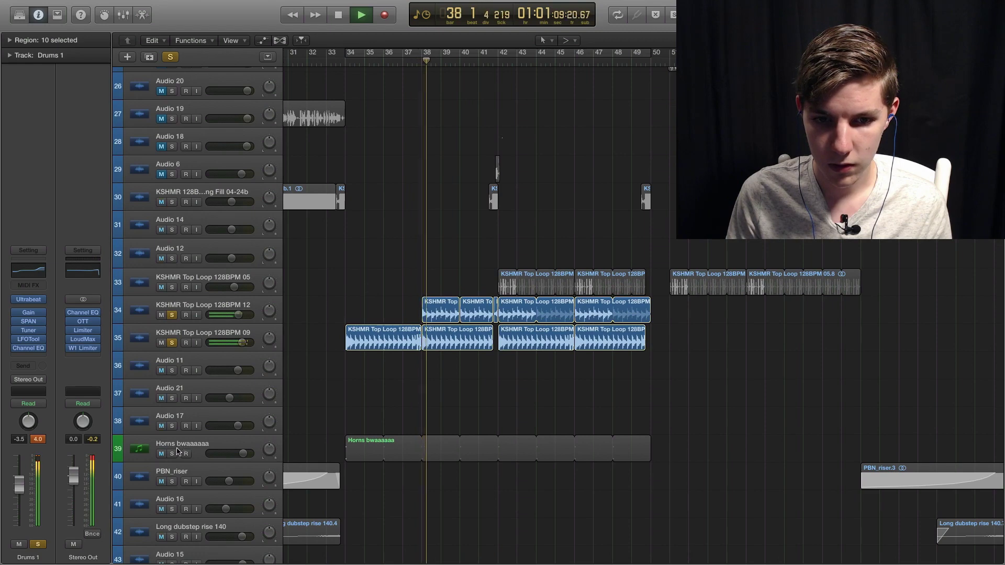
pyautogui.click(173, 453)
# - Add Lead 1 on track 12 to the soloed tracks, and clear all solos after listening
pyautogui.scroll(10, 356, 362)
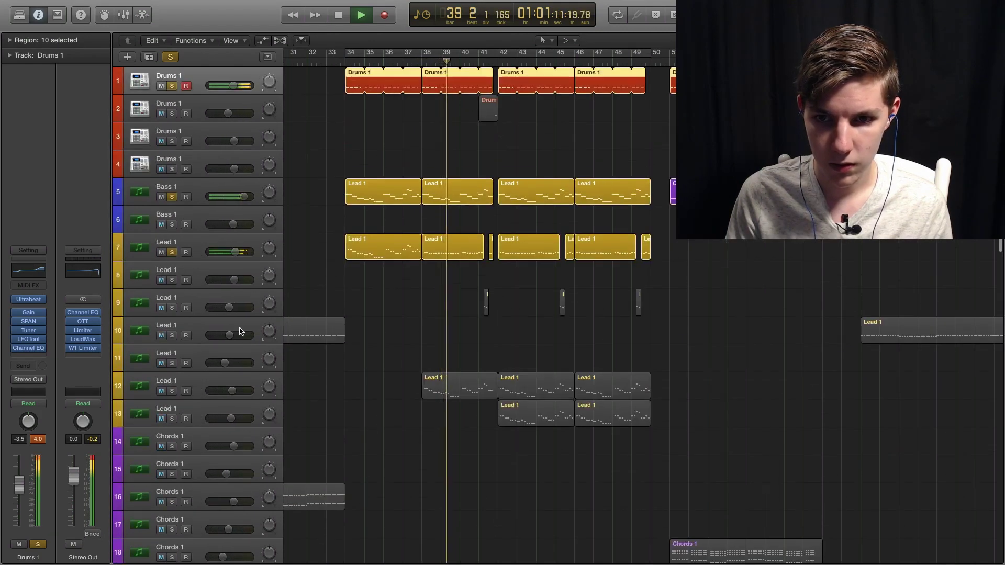
pyautogui.click(172, 391)
pyautogui.scroll(-6, 417, 330)
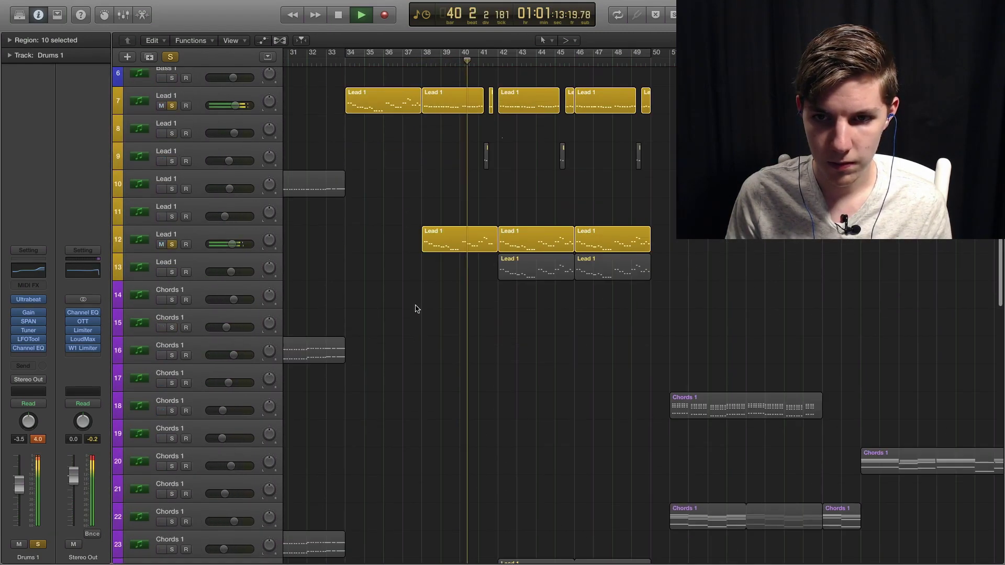
pyautogui.click(168, 57)
pyautogui.scroll(5, 178, 157)
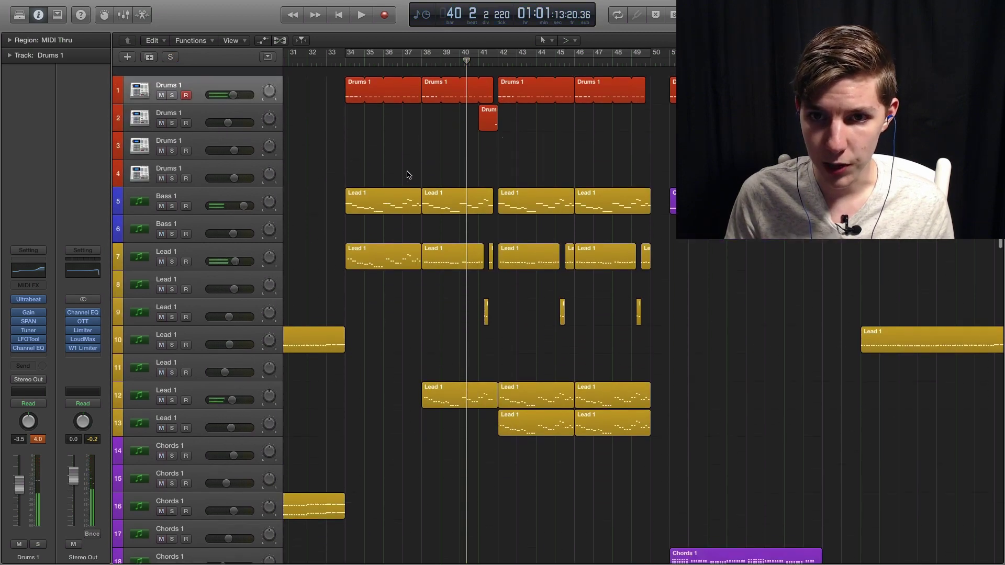
# - Solo Drums 1 on track 1 and play it alone from bar 34
pyautogui.press('space')
pyautogui.click(173, 86)
pyautogui.press('space')
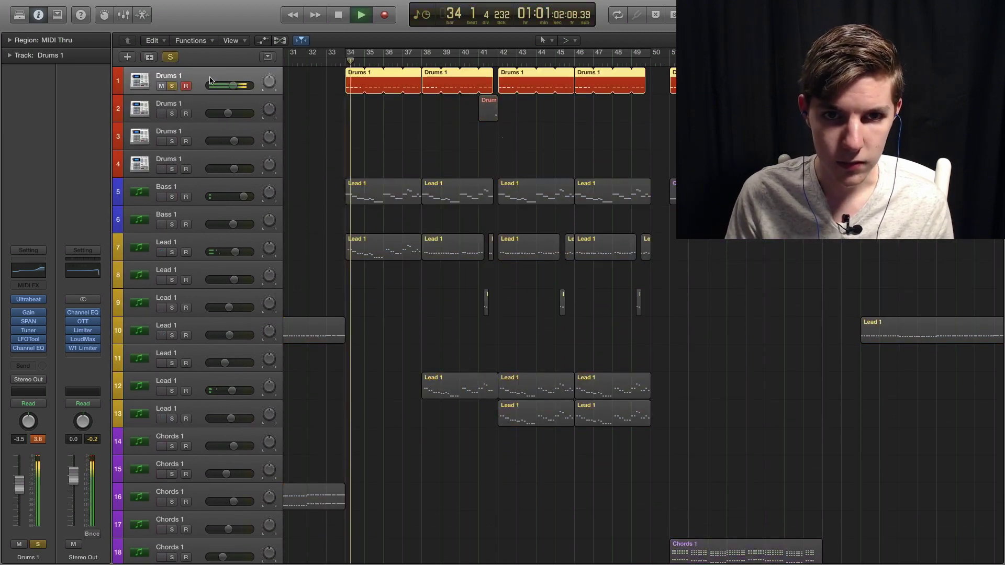
pyautogui.press('space')
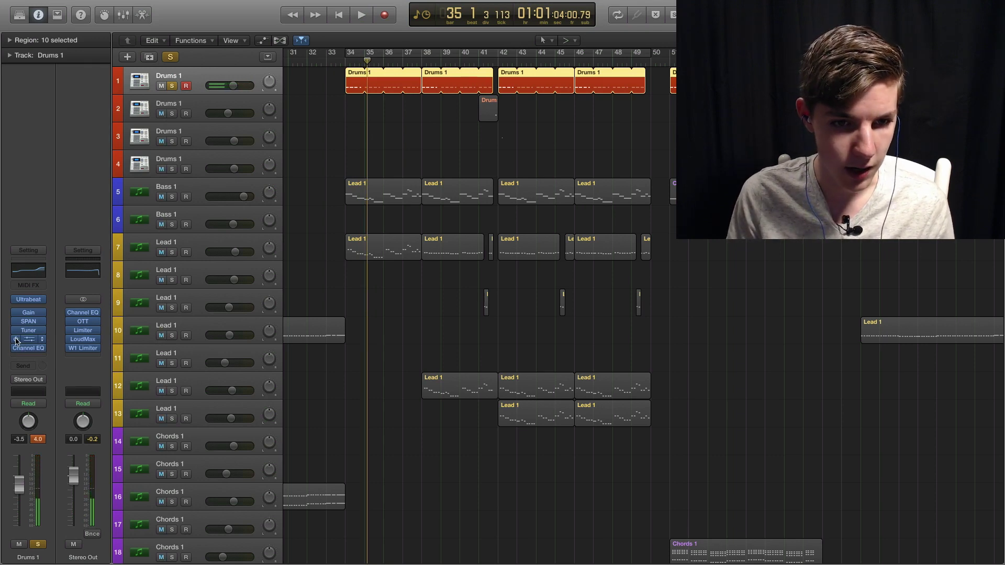
# - Bypass LFOTool and Channel EQ on the Drums 1 strip and replay the dry drums from bar 34
pyautogui.press('Return')
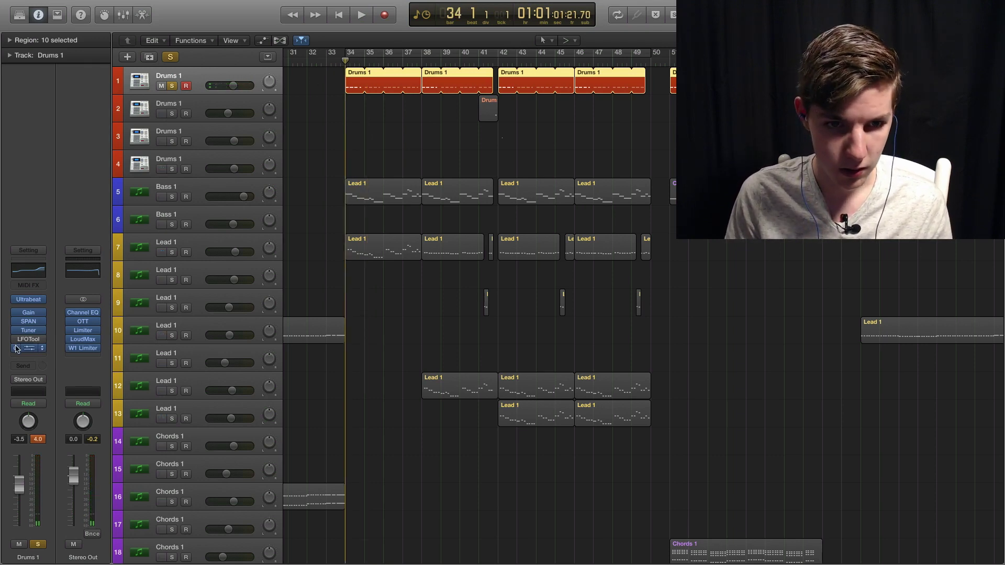
pyautogui.press('space')
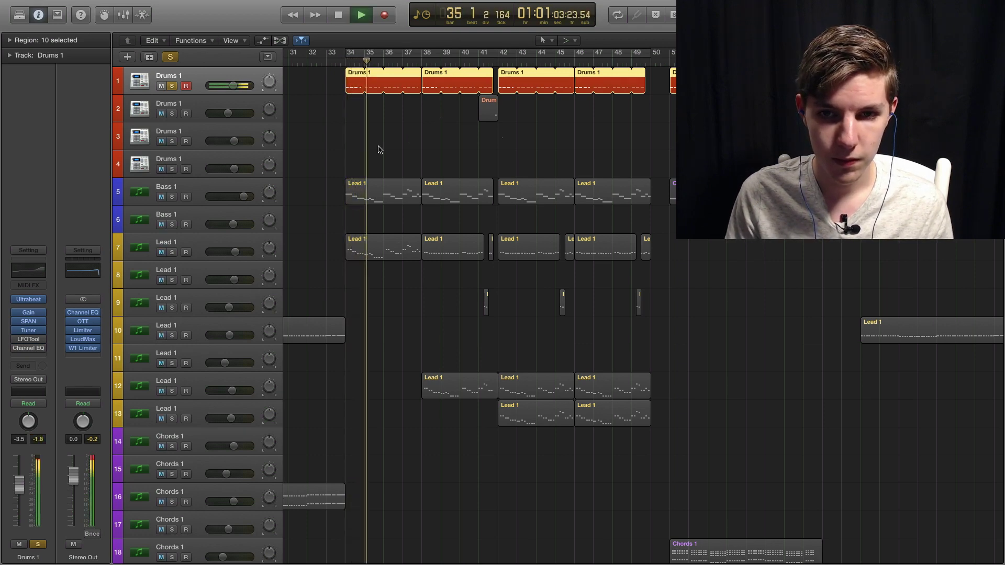
pyautogui.press('space')
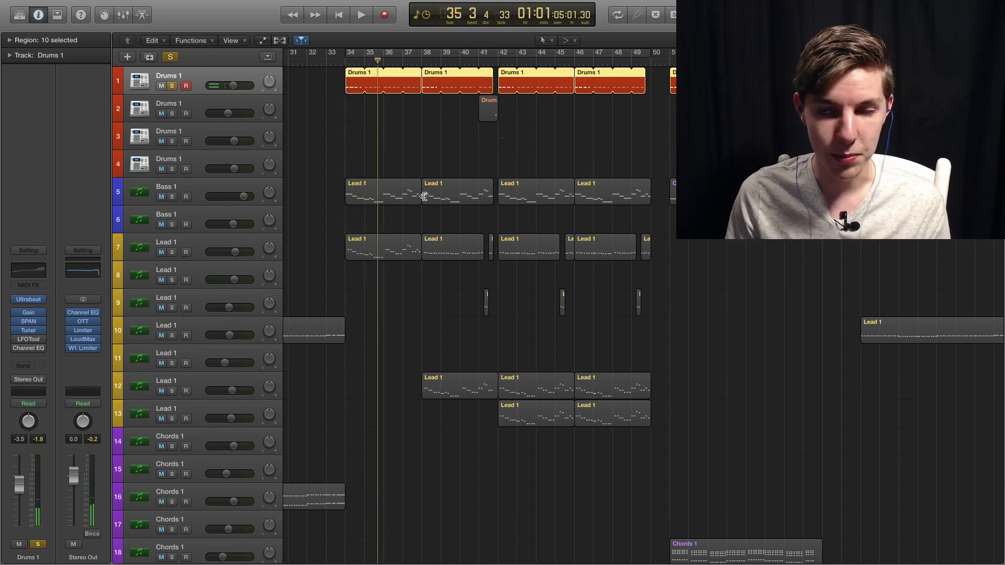
# - Inspect the LFOTool curve on Drums 1, switch the plug-in back on during playback and close it
pyautogui.click(29, 339)
pyautogui.moveTo(210, 27); pyautogui.dragTo(221, 149)
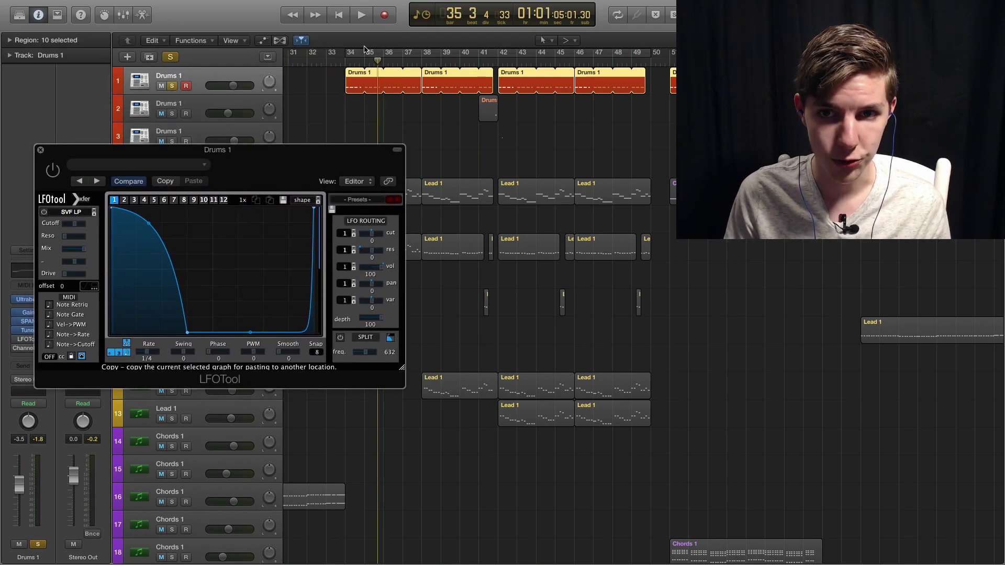
pyautogui.press('space')
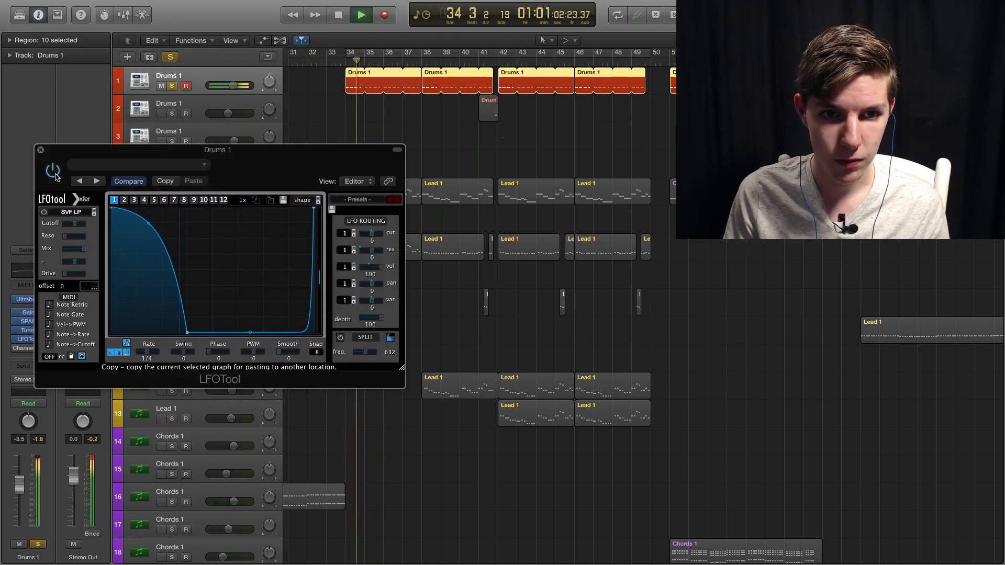
pyautogui.click(41, 151)
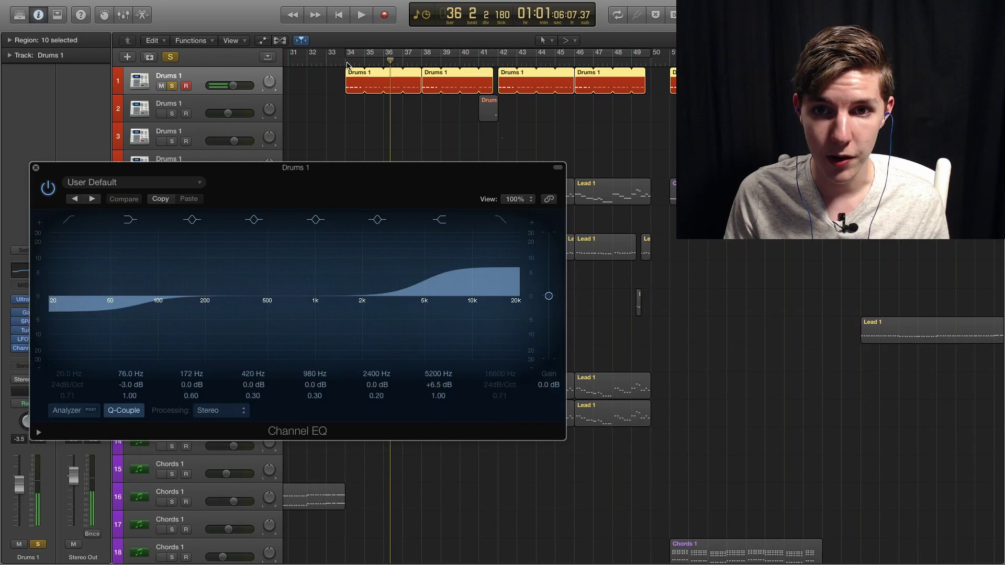
# - Play Drums 1 from bar 34 with its Channel EQ enabled, and close the EQ after listening
pyautogui.click(347, 65)
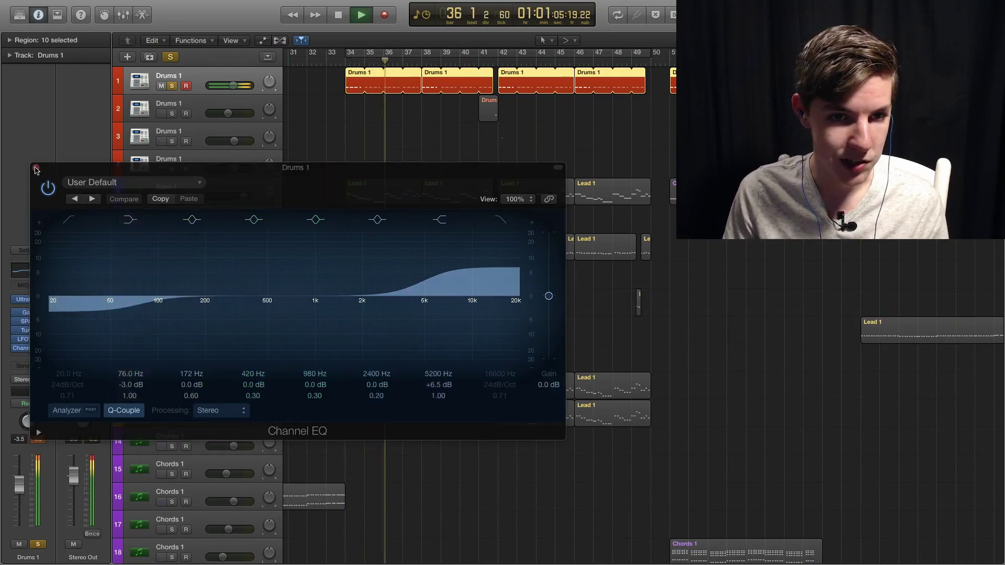
pyautogui.click(36, 168)
pyautogui.press('space')
pyautogui.scroll(-1, 368, 162)
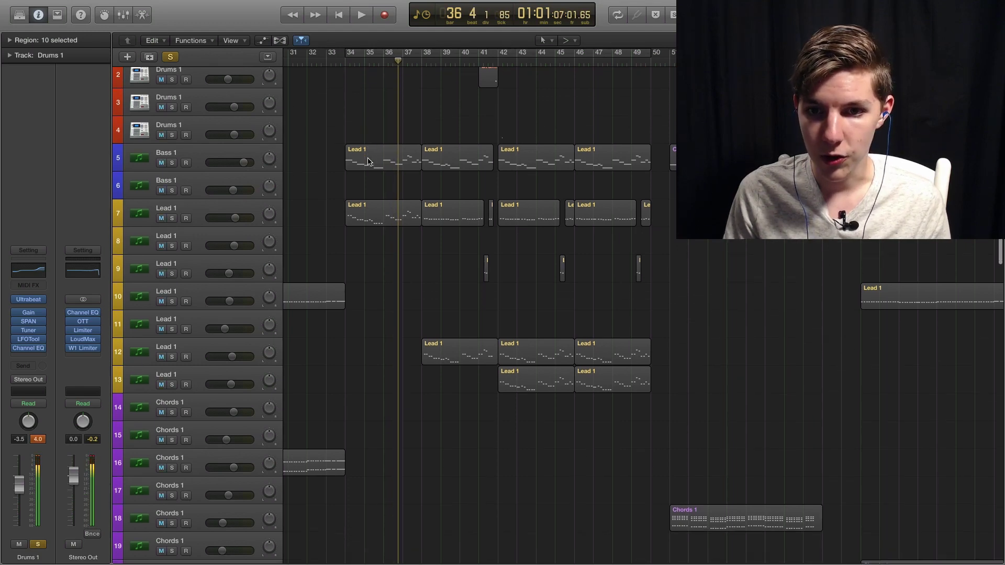
pyautogui.scroll(1, 368, 163)
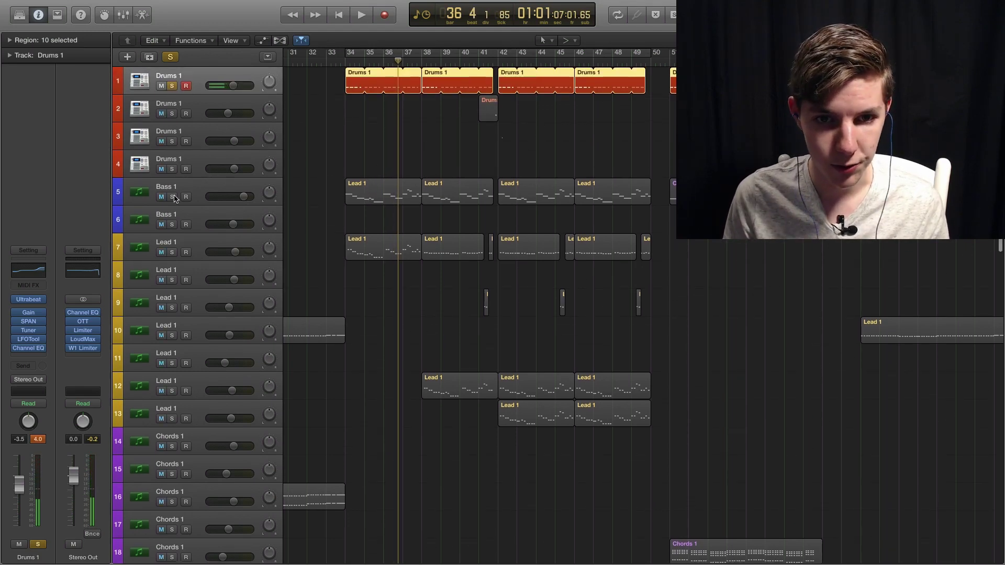
# - Solo Bass 1 on track 5 in place of Drums 1, play from bar 34 and select the bass track
pyautogui.click(172, 197)
pyautogui.click(171, 86)
pyautogui.doubleClick(343, 63)
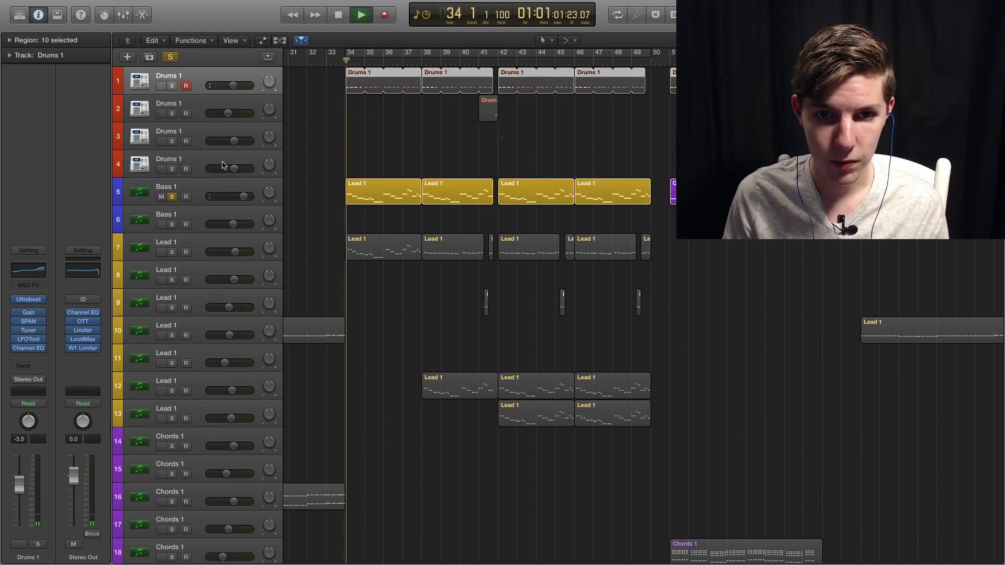
pyautogui.click(195, 190)
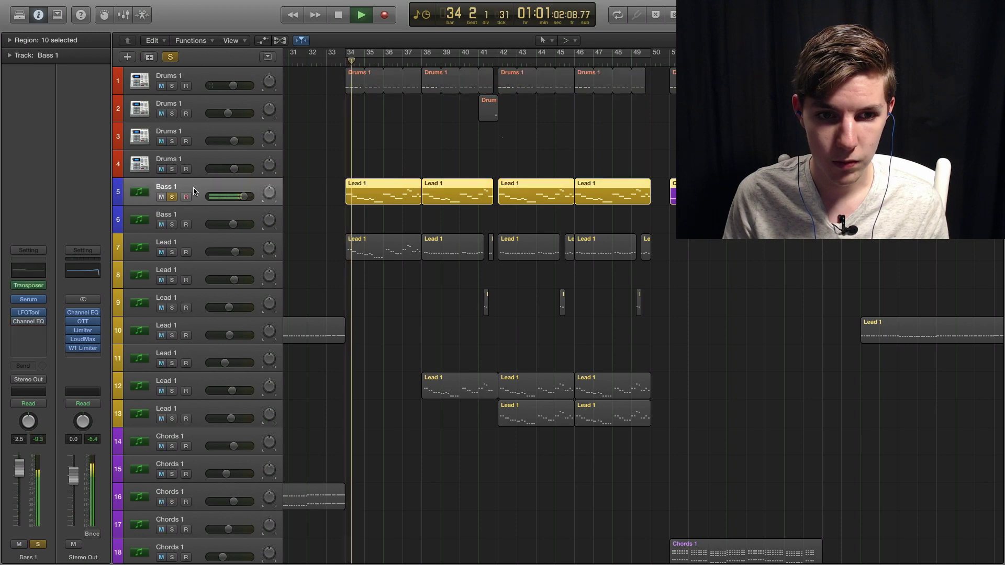
# - Examine the Serum patch on Bass 1, then close it and return to bar 34
pyautogui.click(37, 301)
pyautogui.moveTo(260, 59); pyautogui.dragTo(256, 129)
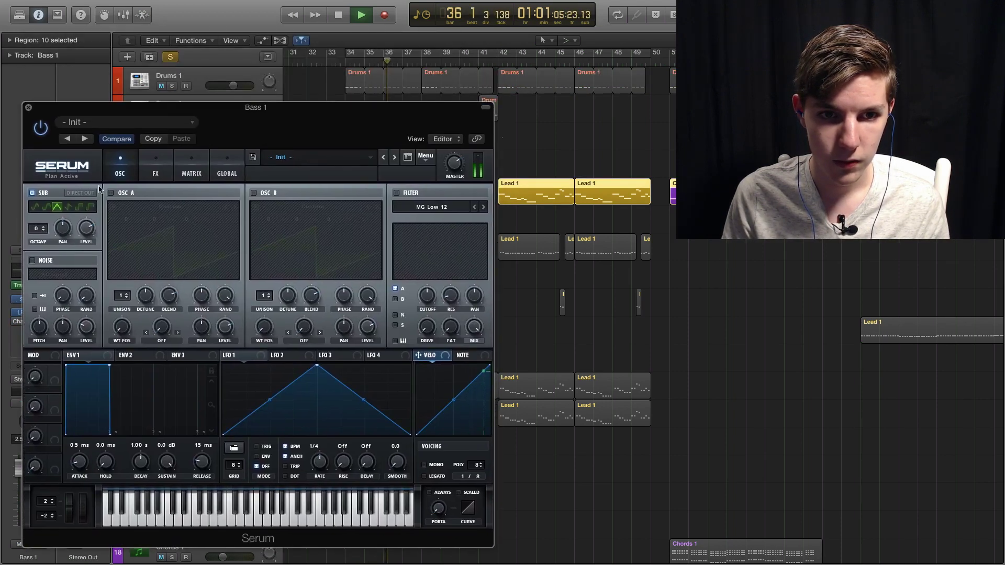
pyautogui.click(29, 108)
pyautogui.press('space')
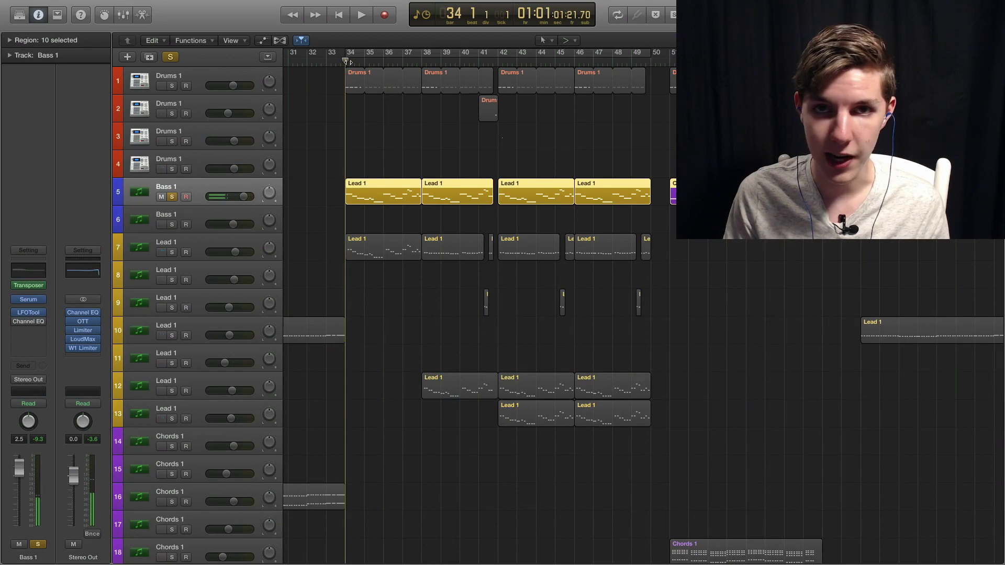
# - Play the soloed bass from bar 34 while examining its LFOTool volume curve, and close the plug-in
pyautogui.press('space')
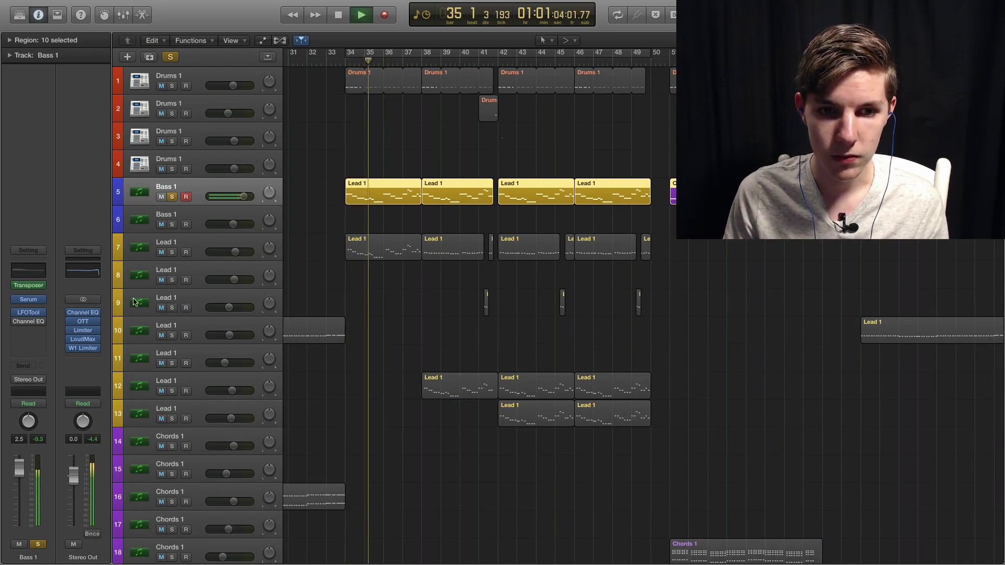
pyautogui.click(28, 313)
pyautogui.moveTo(240, 159); pyautogui.dragTo(244, 263)
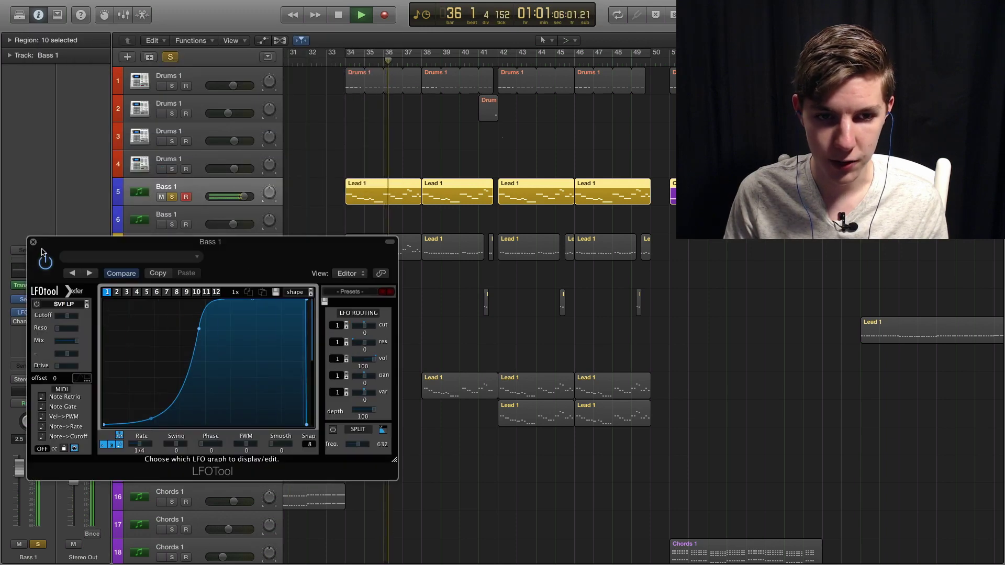
pyautogui.click(33, 243)
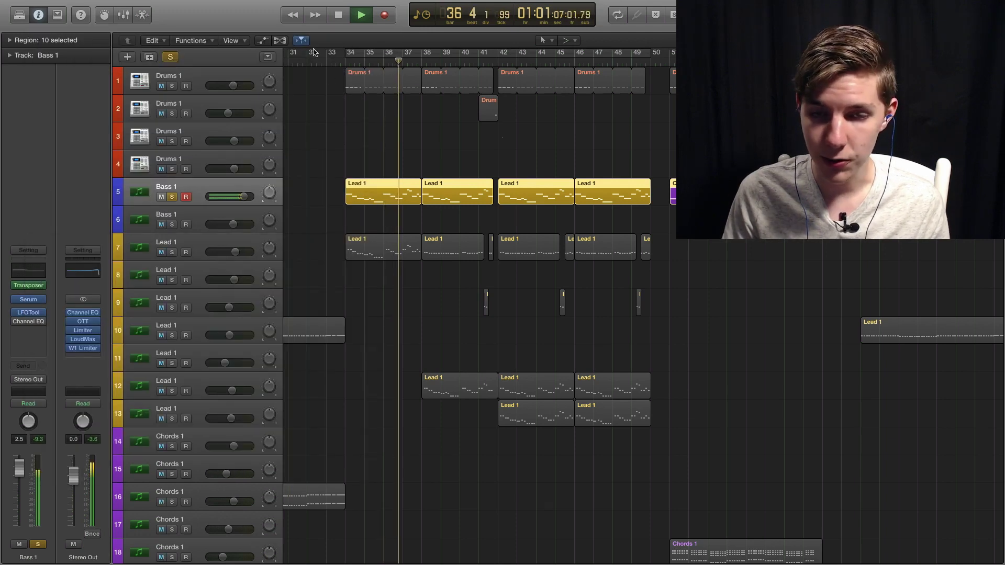
# - Solo Drums 1 on track 1 together with the bass and play both from bar 34
pyautogui.click(172, 85)
pyautogui.press('space')
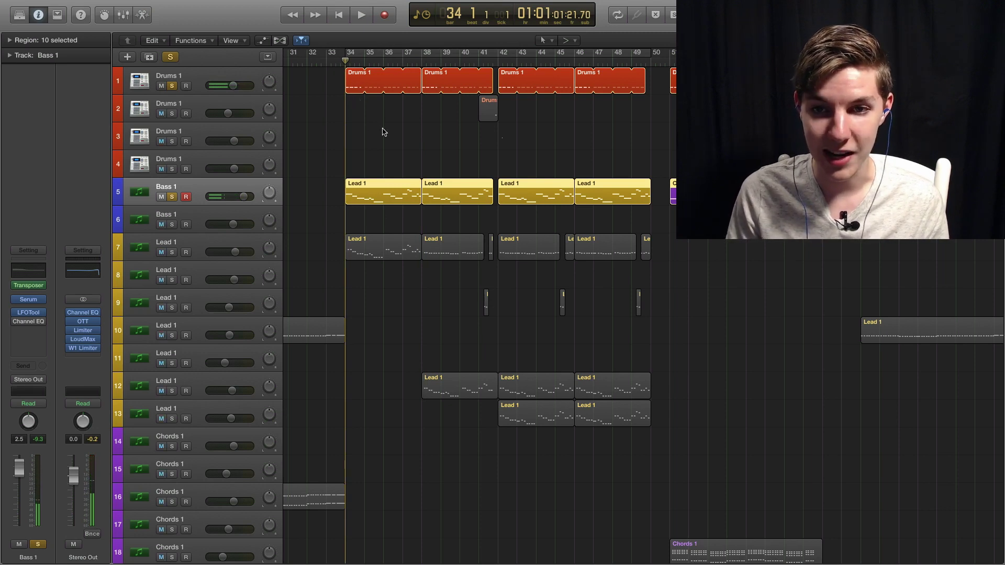
pyautogui.press('space')
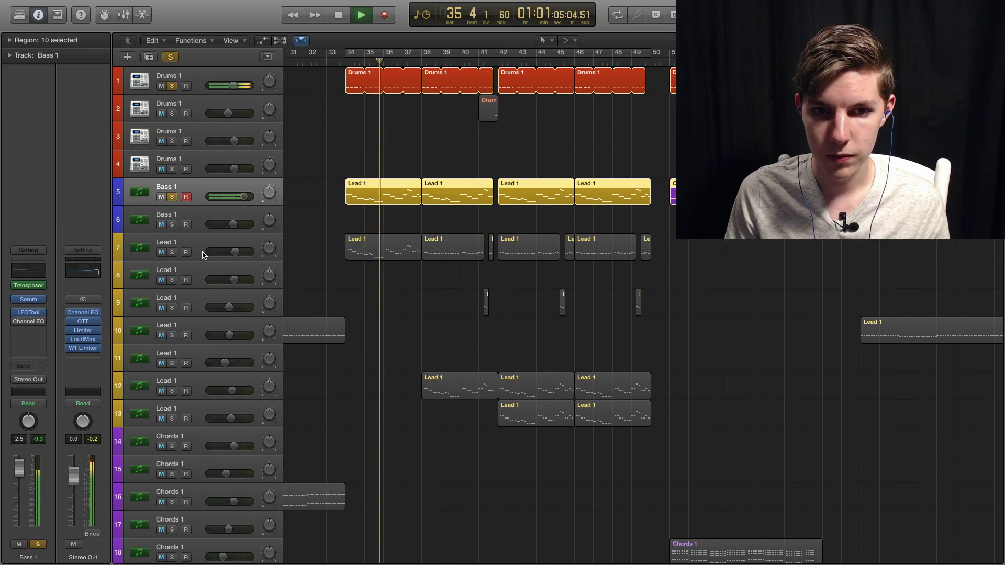
pyautogui.press('space')
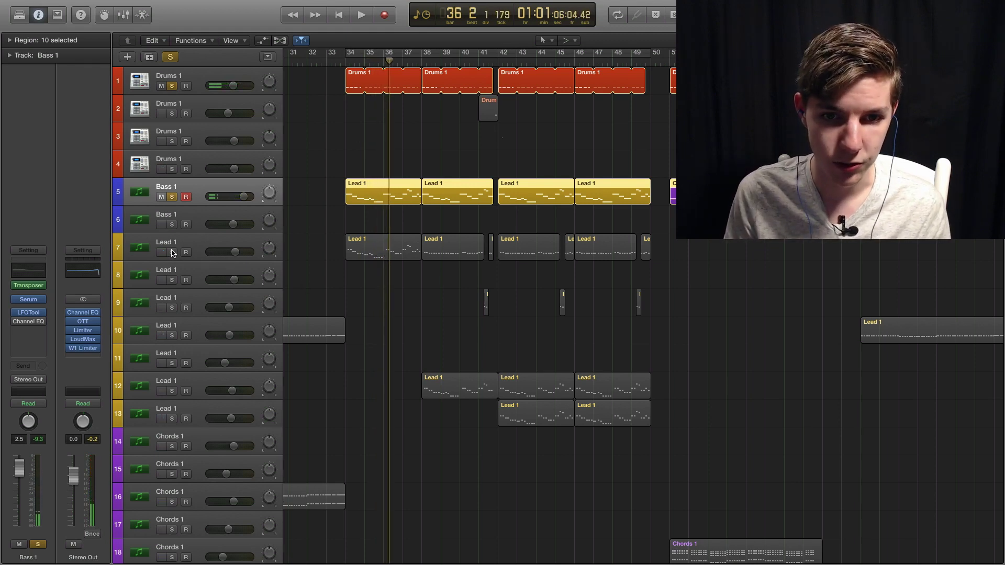
# - Add Lead 1 on track 7 to the soloed drums and bass and play all three from bar 34
pyautogui.click(172, 252)
pyautogui.press('space')
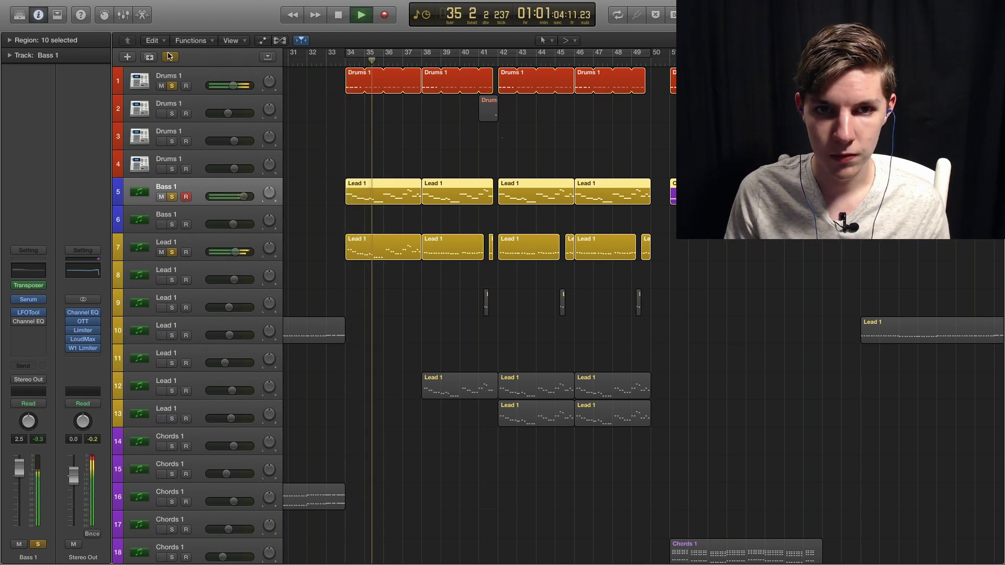
pyautogui.press('space')
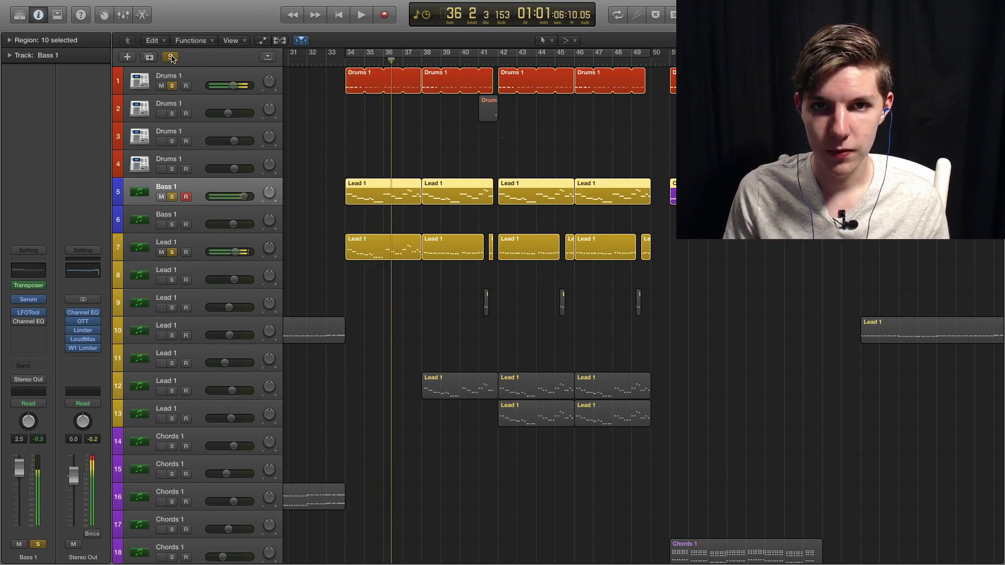
# - Clear all active solos and solo only Lead 1 on track 7
pyautogui.click(171, 58)
pyautogui.click(203, 243)
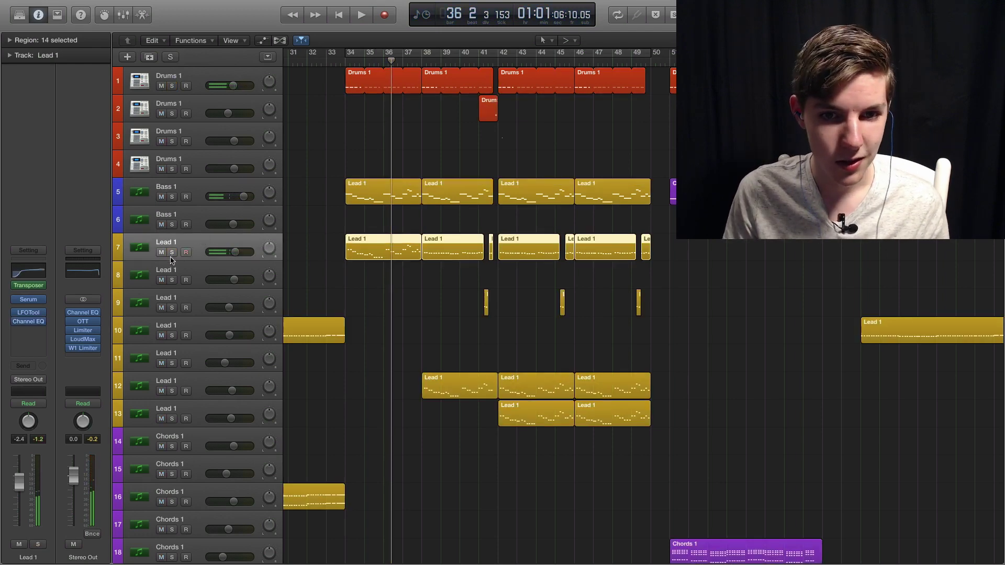
pyautogui.click(173, 253)
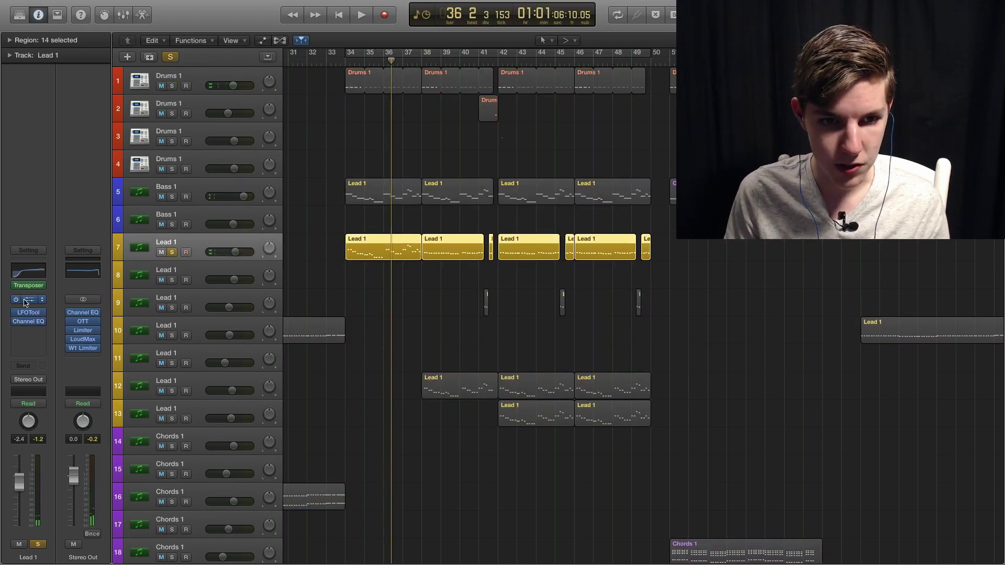
# - Examine the LD Bazar Serum patch on Lead 1, track 7, while playing a little of the lead, and close the plug-in
pyautogui.click(25, 301)
pyautogui.moveTo(292, 52); pyautogui.dragTo(292, 138)
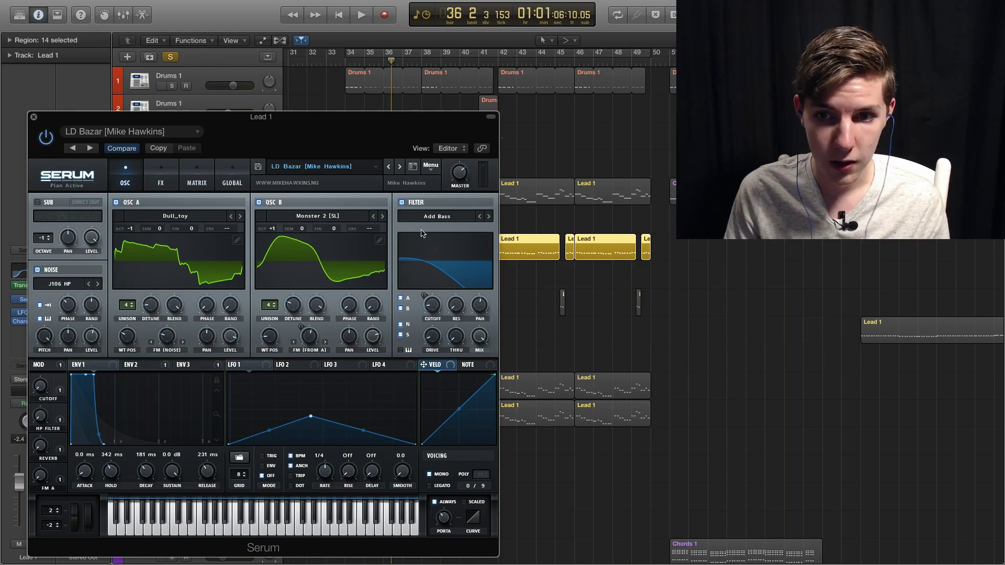
pyautogui.press('space')
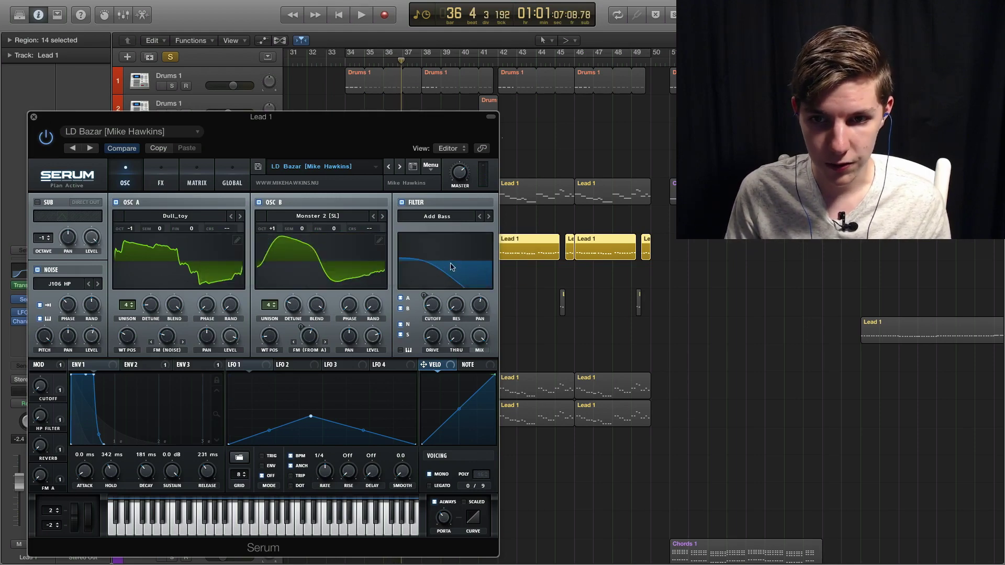
pyautogui.click(33, 118)
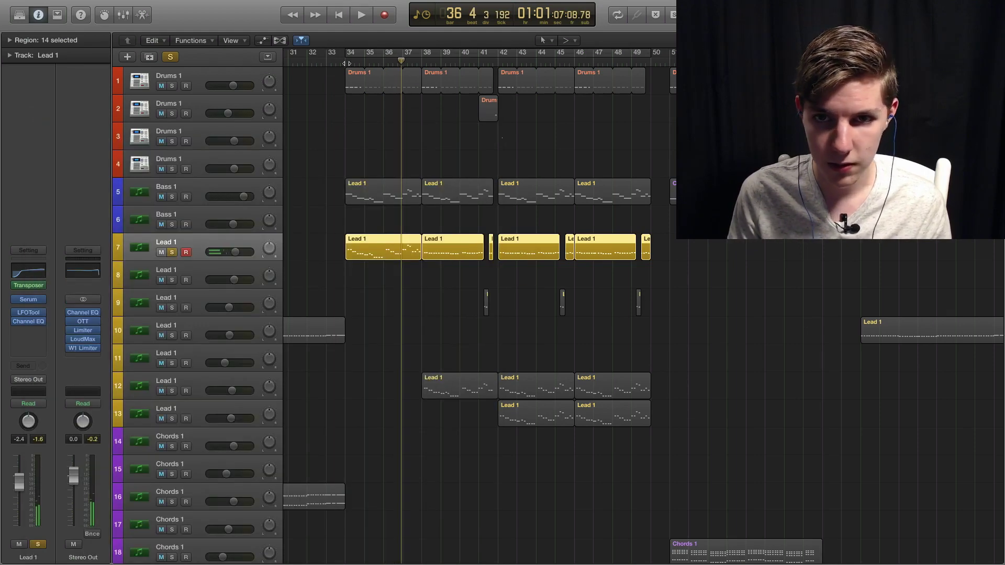
# - Play the soloed lead on track 7, comparing its sound with LFOTool and Channel EQ bypassed and switched back on
pyautogui.press('space')
pyautogui.press('space')
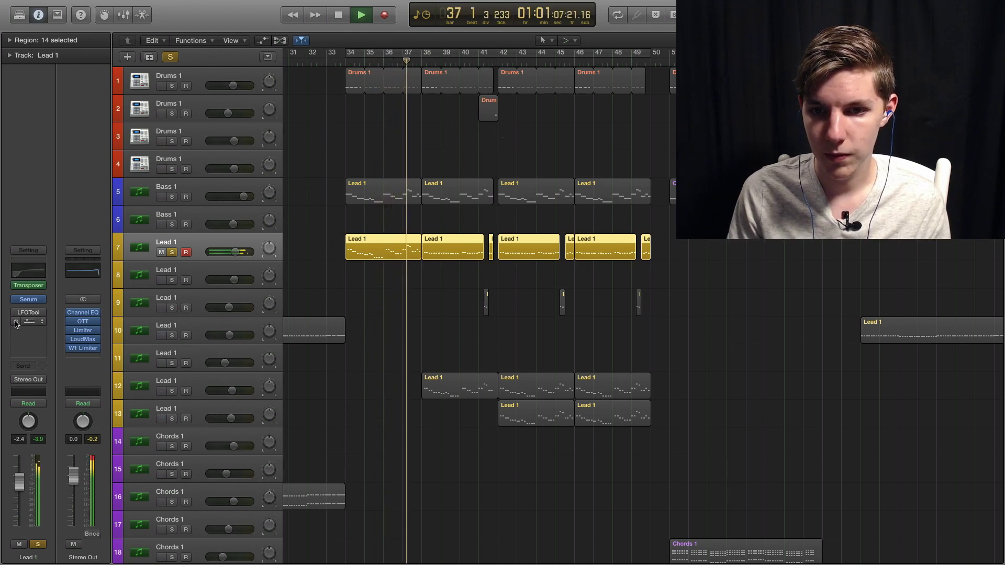
pyautogui.press('space')
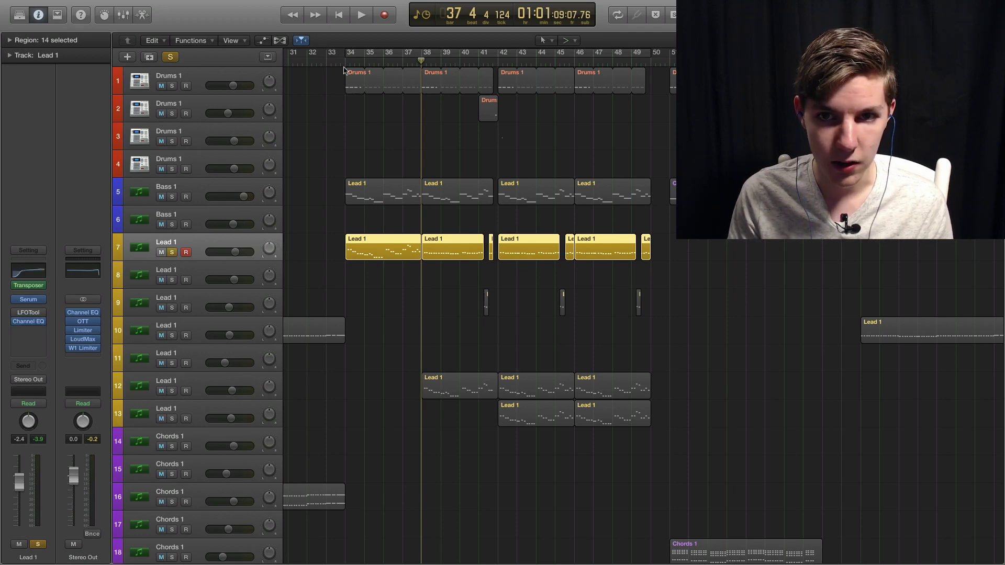
pyautogui.press('space')
pyautogui.press('space')
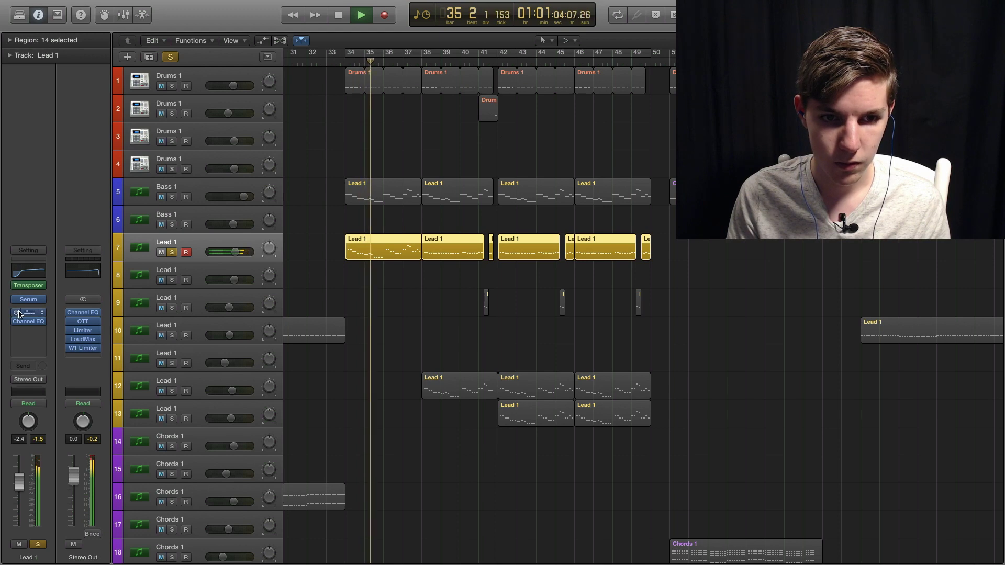
pyautogui.press('space')
# - Solo Bass 1 on track 5 and Drums 1 on track 1 with the lead and play them from bar 34
pyautogui.click(172, 197)
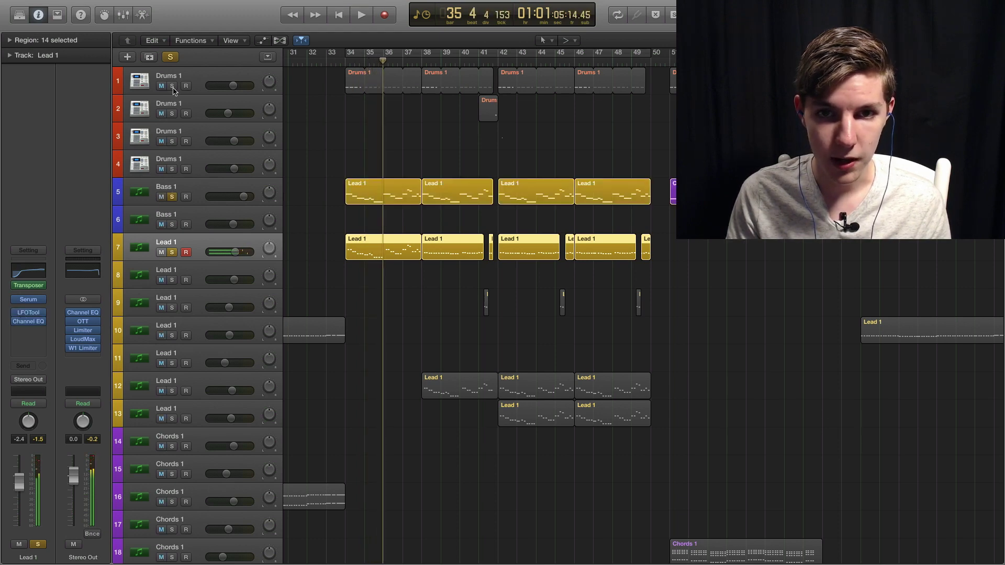
pyautogui.click(171, 86)
pyautogui.press('space')
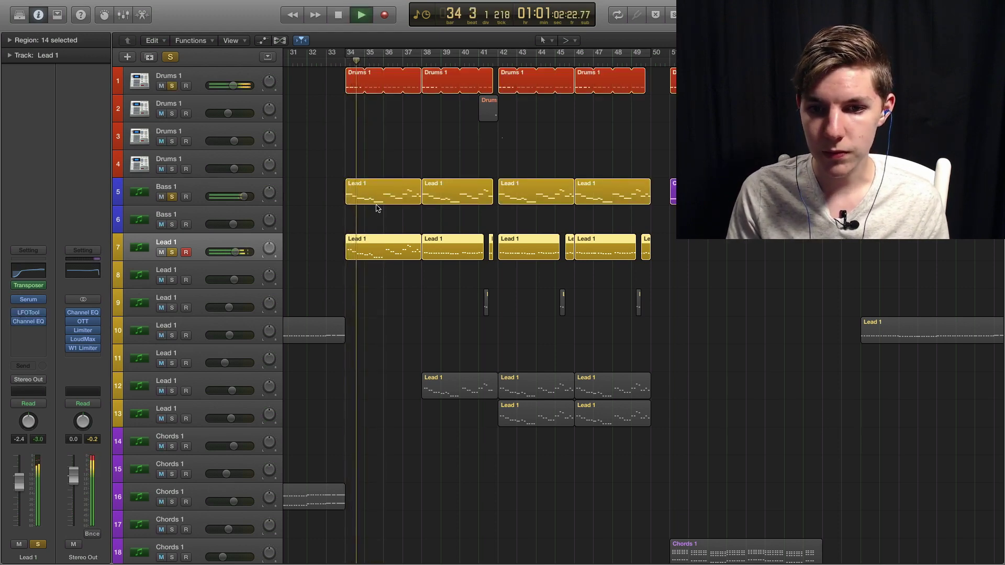
# - Add Lead 1 on track 9 to the soloed layers and play the passage from bar 41
pyautogui.scroll(-1, 376, 208)
pyautogui.click(172, 292)
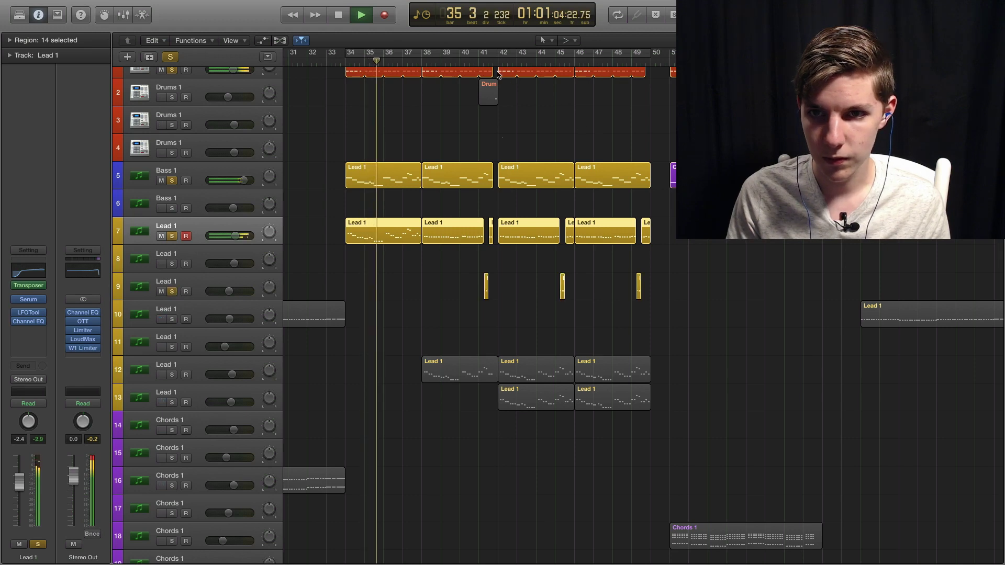
pyautogui.press('space')
pyautogui.press('super+Right')
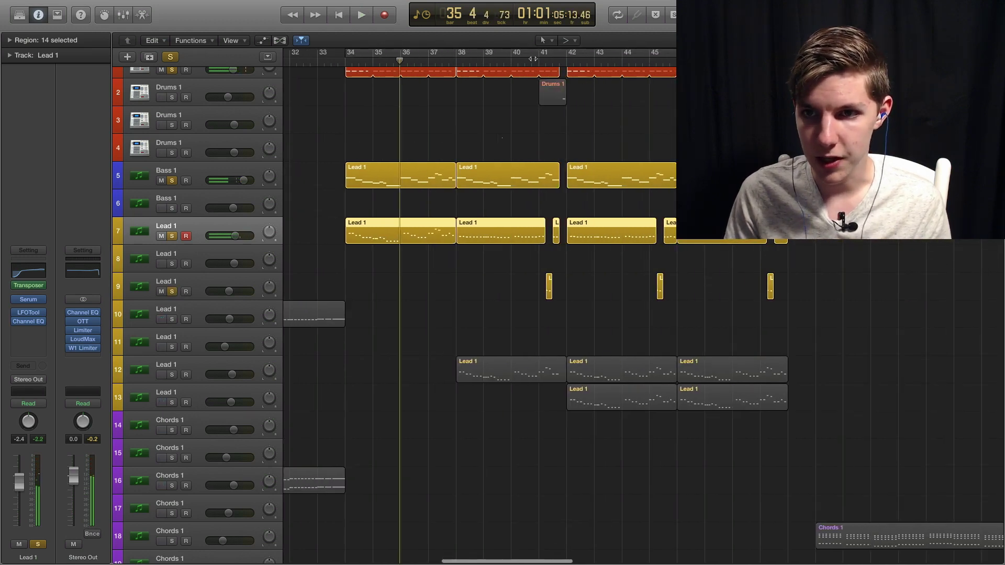
pyautogui.click(537, 59)
pyautogui.press('space')
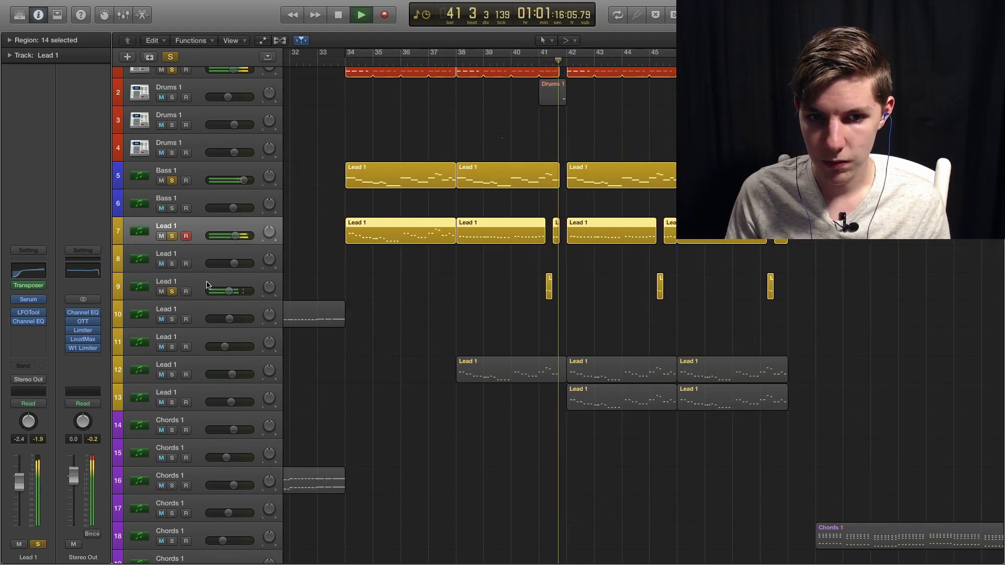
pyautogui.press('space')
# - Select Lead 1 on track 9 and replay the soloed layers from bar 41
pyautogui.click(203, 287)
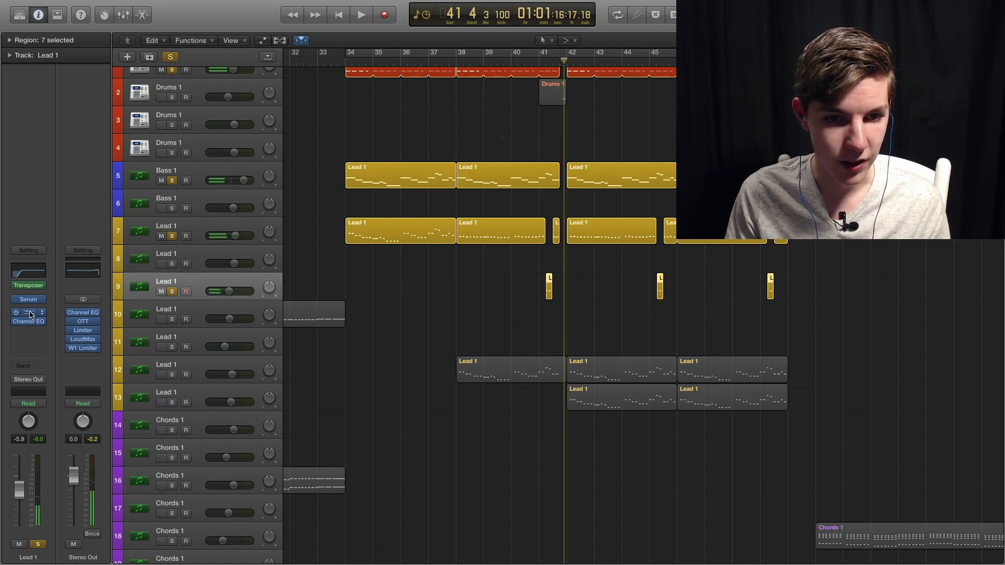
pyautogui.click(537, 59)
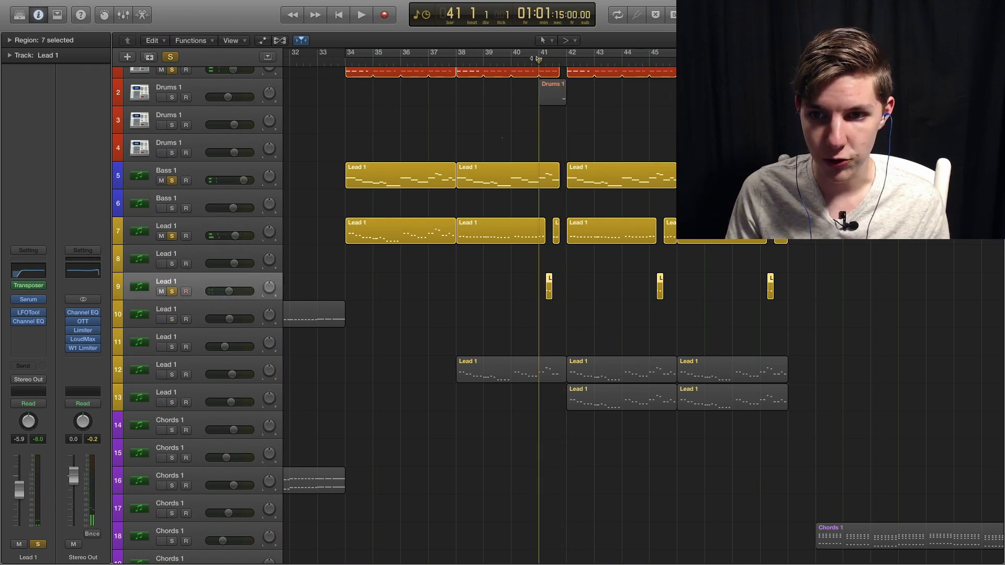
pyautogui.press('space')
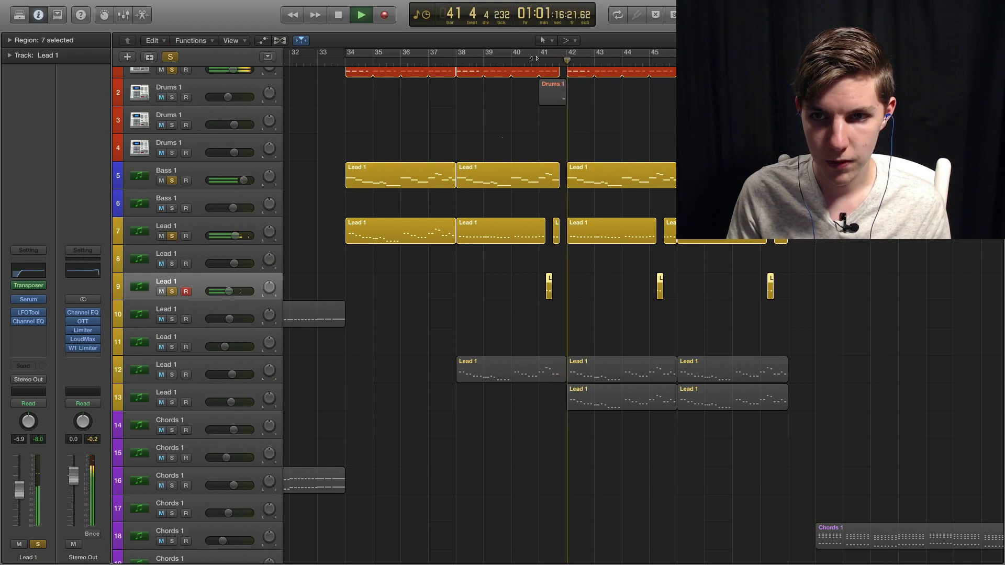
pyautogui.scroll(1, 347, 158)
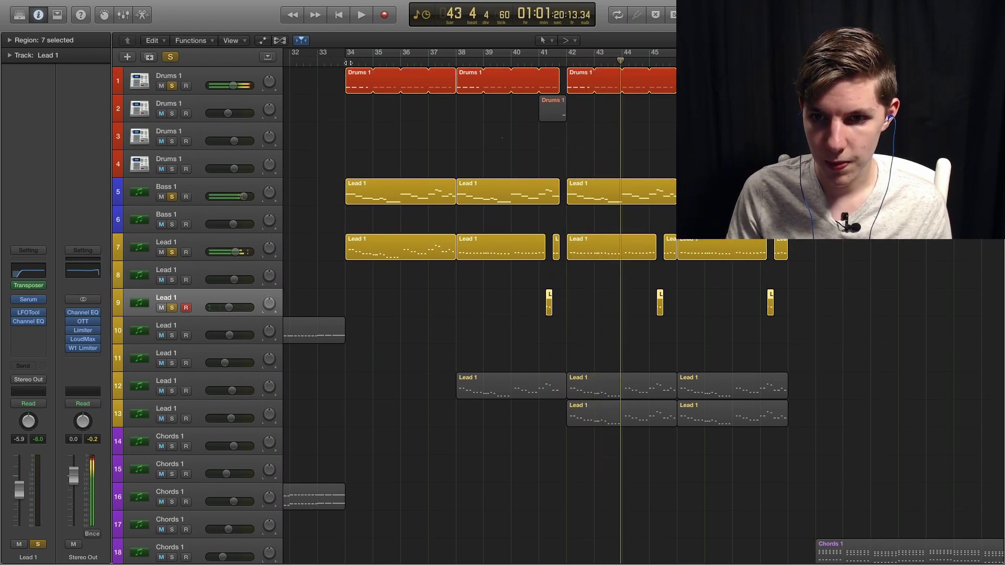
pyautogui.press('space')
# - Add Drums 1 on track 2 to the soloed layers and play its fill at bar 41
pyautogui.press('super+Left')
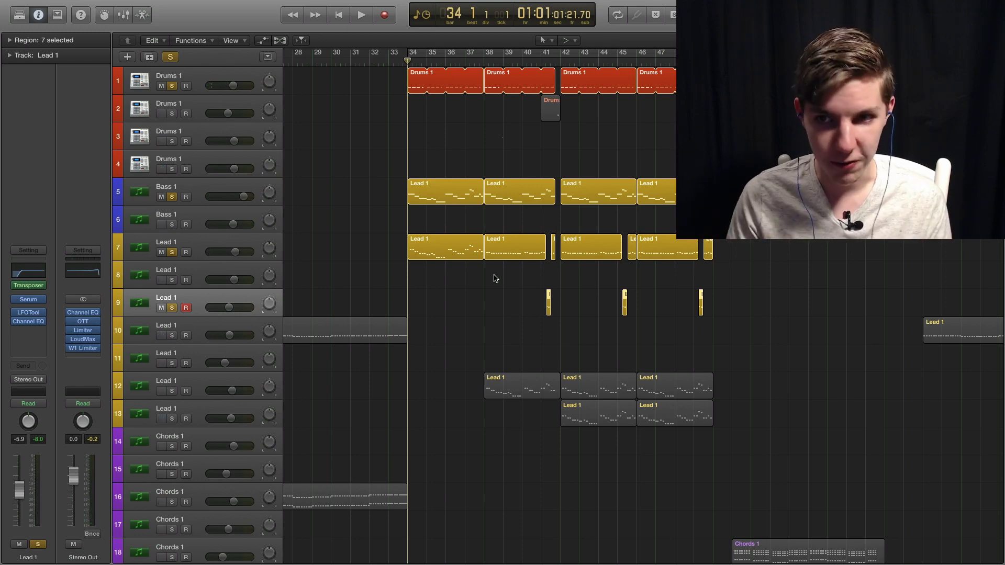
pyautogui.hotkey('shift', 'space')
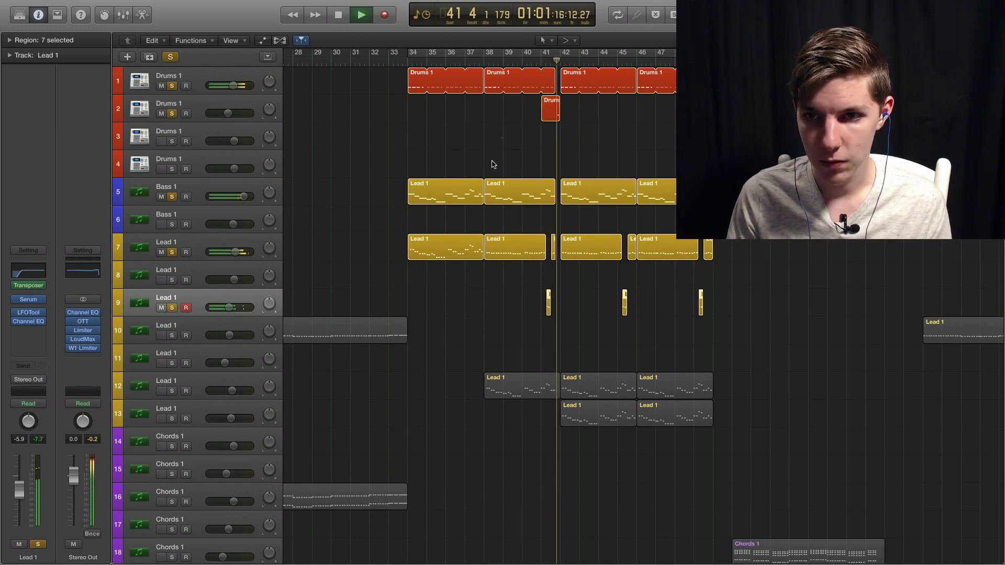
pyautogui.press('space')
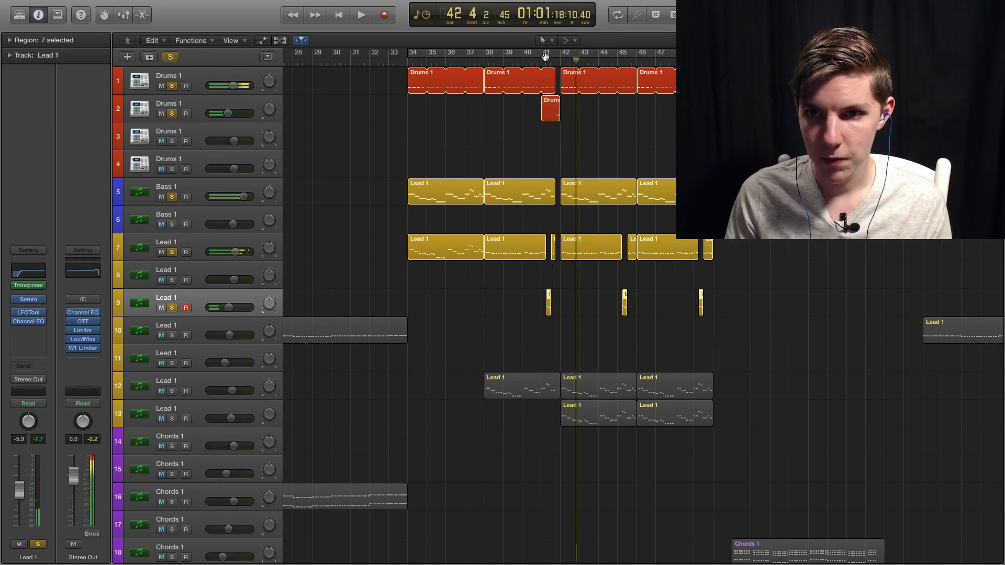
# - Clear all solos and play the full arrangement from bar 41
pyautogui.click(545, 60)
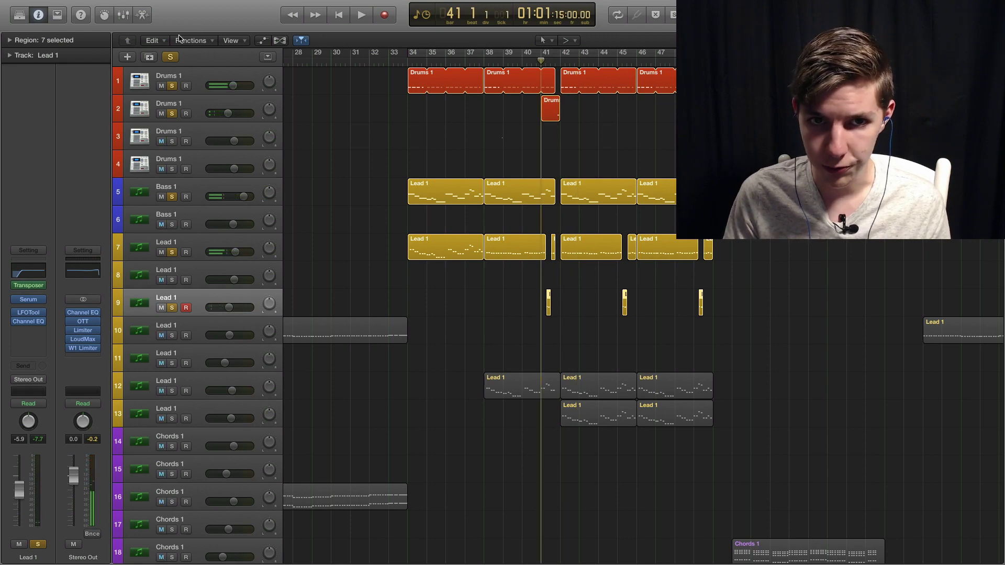
pyautogui.click(170, 57)
pyautogui.press('space')
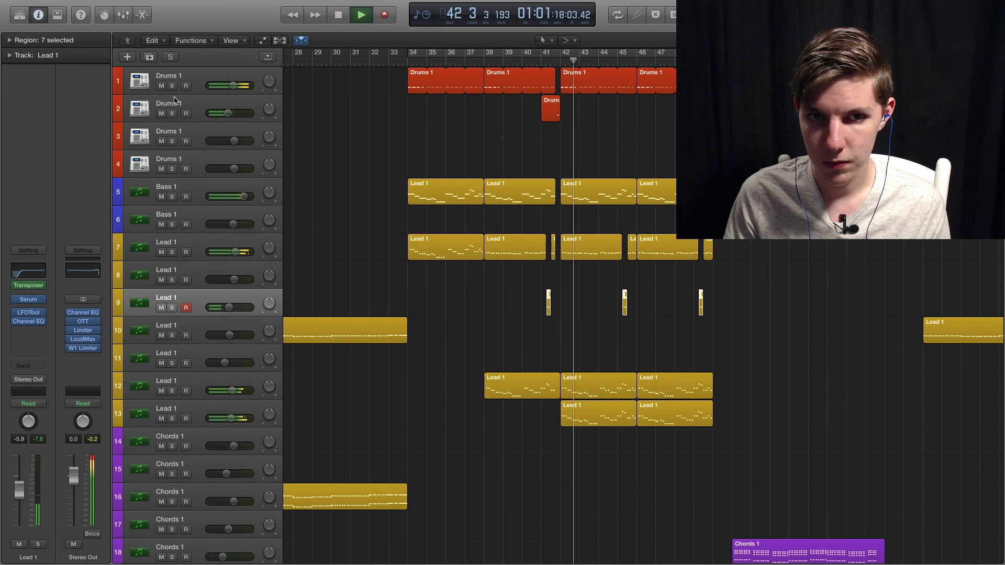
pyautogui.press('space')
# - Solo Lead 1 on track 12 and play it from bar 38
pyautogui.scroll(-8, 422, 130)
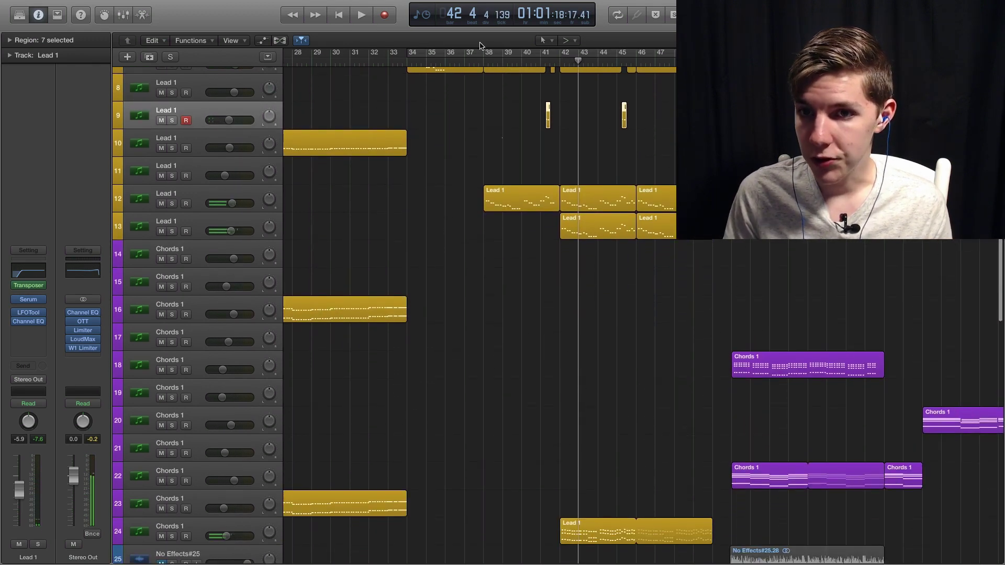
pyautogui.click(483, 63)
pyautogui.press('super+Right')
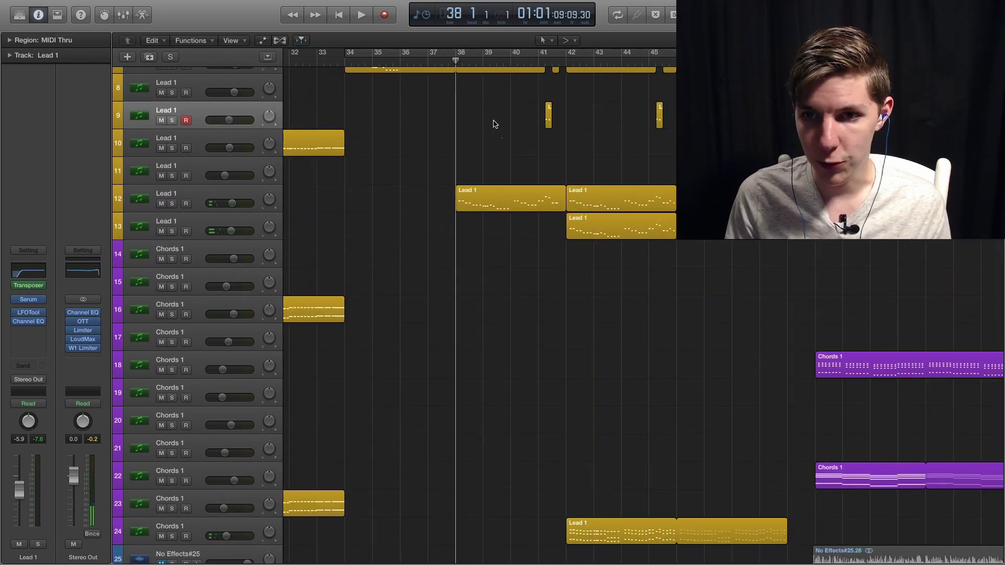
pyautogui.click(203, 194)
pyautogui.press('s')
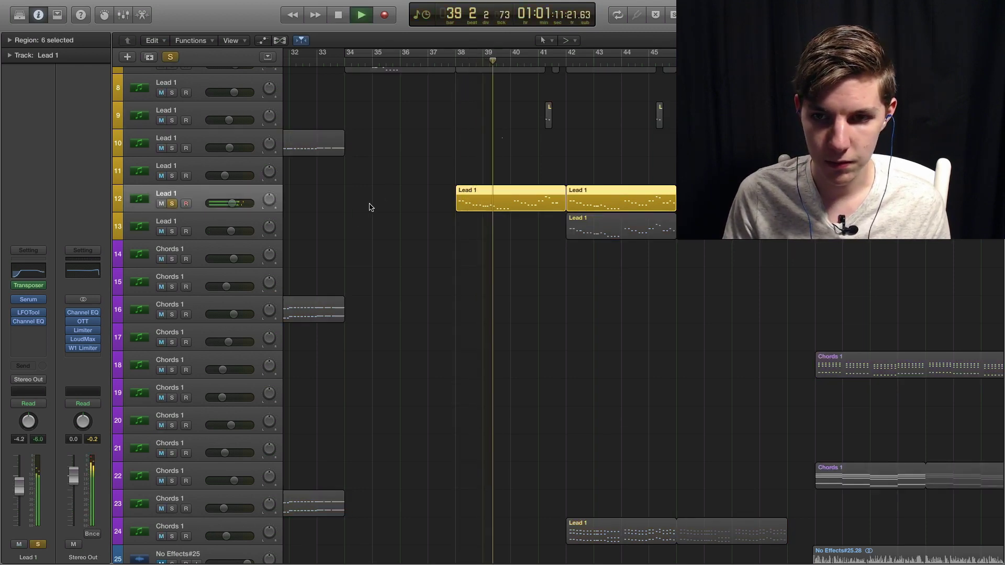
pyautogui.scroll(6, 388, 195)
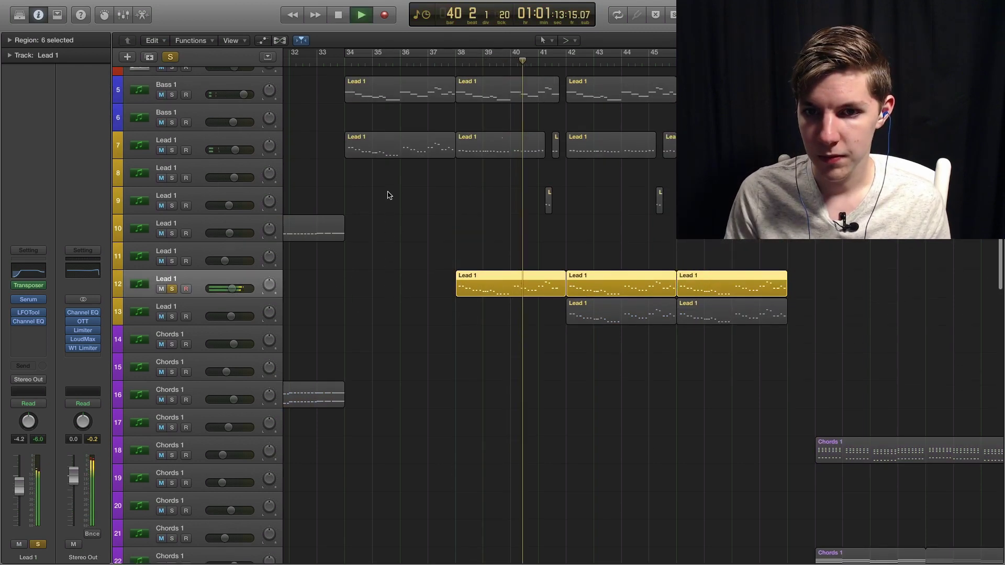
pyautogui.press('space')
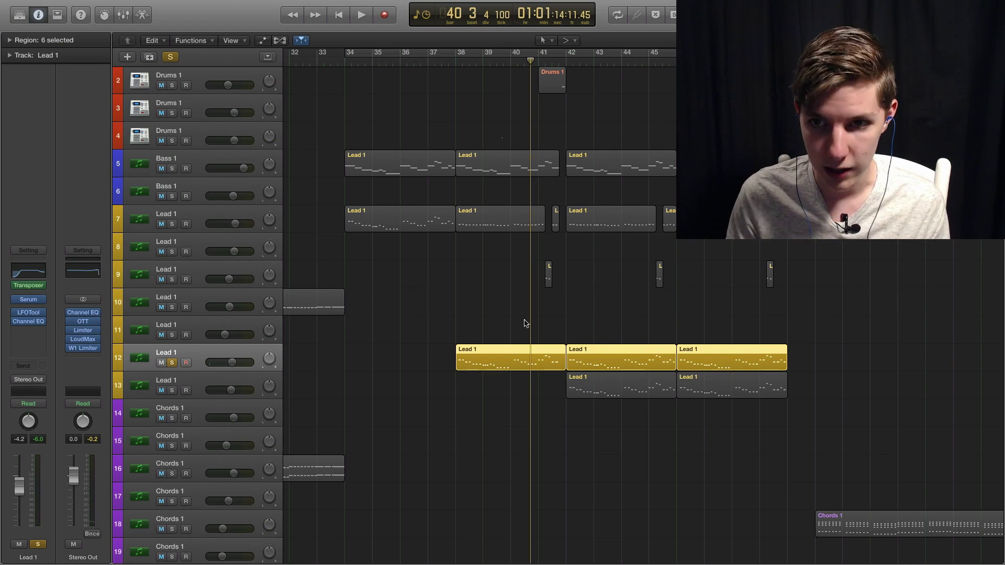
# - Replay Lead 1 on track 12 from bar 38, briefly soloing Lead 1 on track 7 with it for comparison
pyautogui.click(457, 62)
pyautogui.press('space')
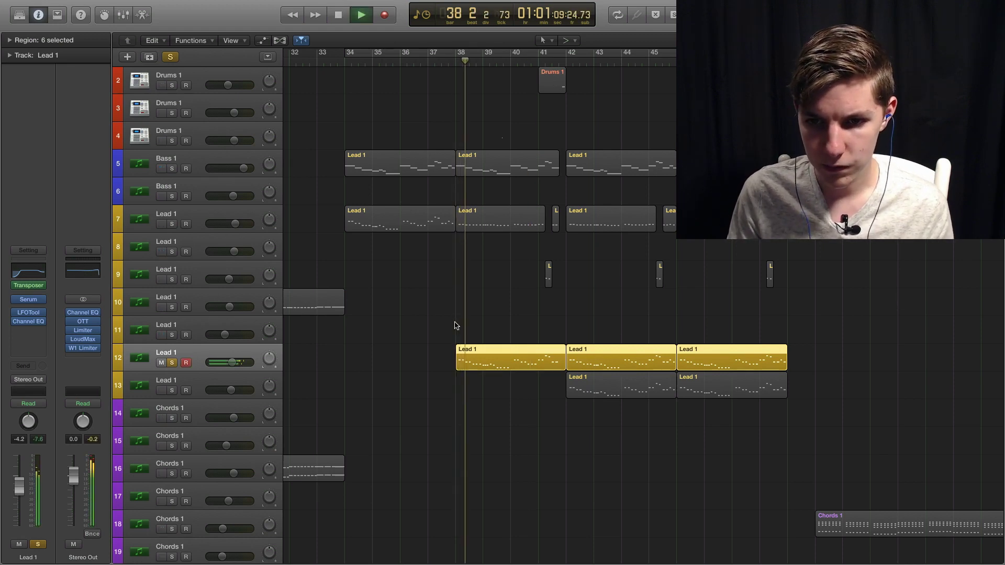
pyautogui.click(172, 224)
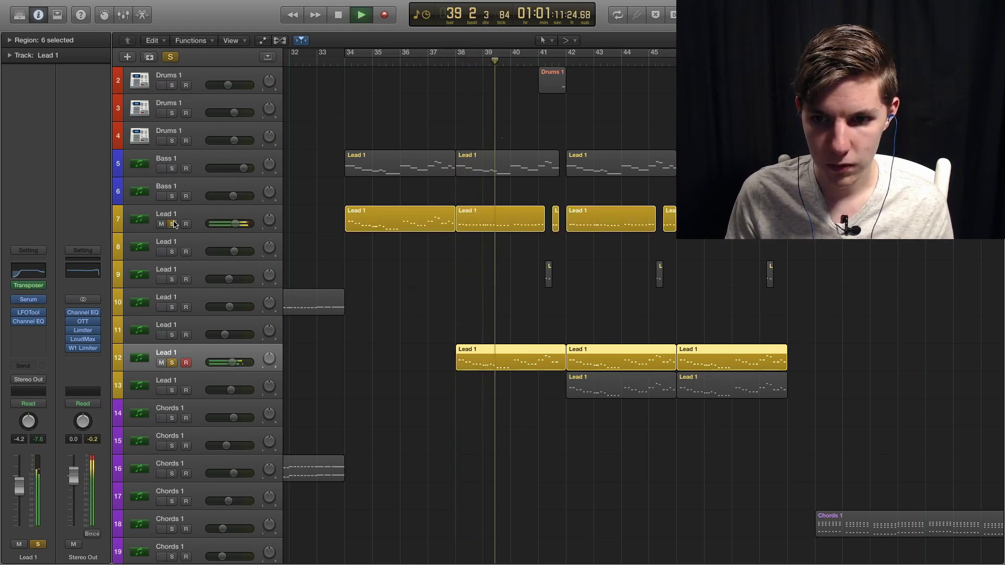
pyautogui.click(172, 224)
pyautogui.press('space')
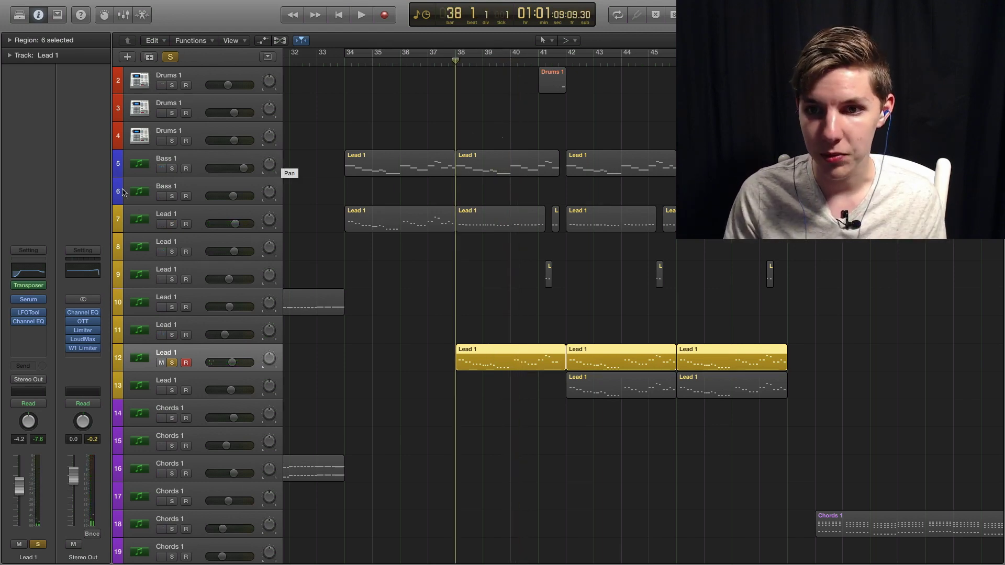
# - Solo Lead 1 on tracks 7 and 9 together with track 12 and play them from bar 38
pyautogui.click(172, 225)
pyautogui.press('space')
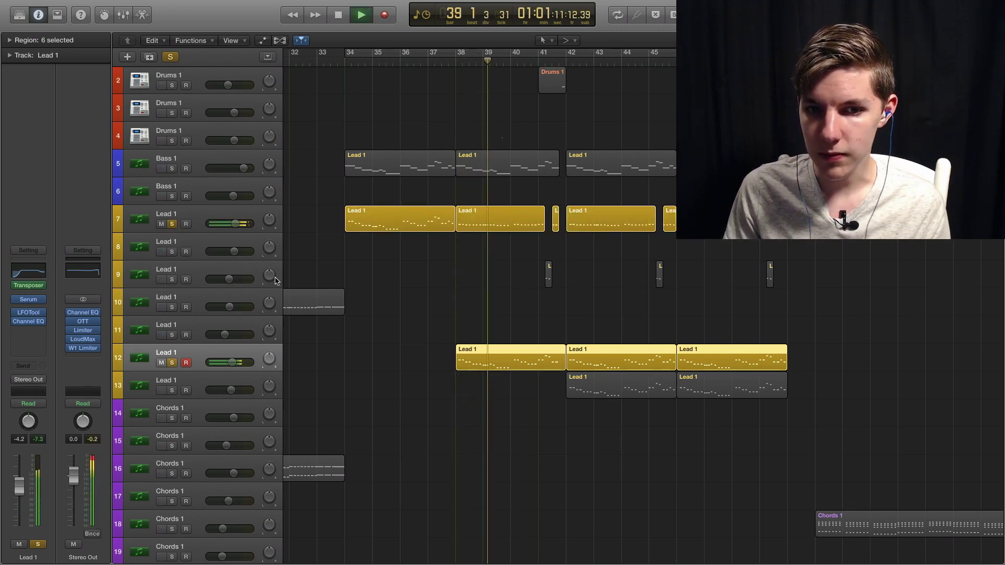
pyautogui.click(171, 280)
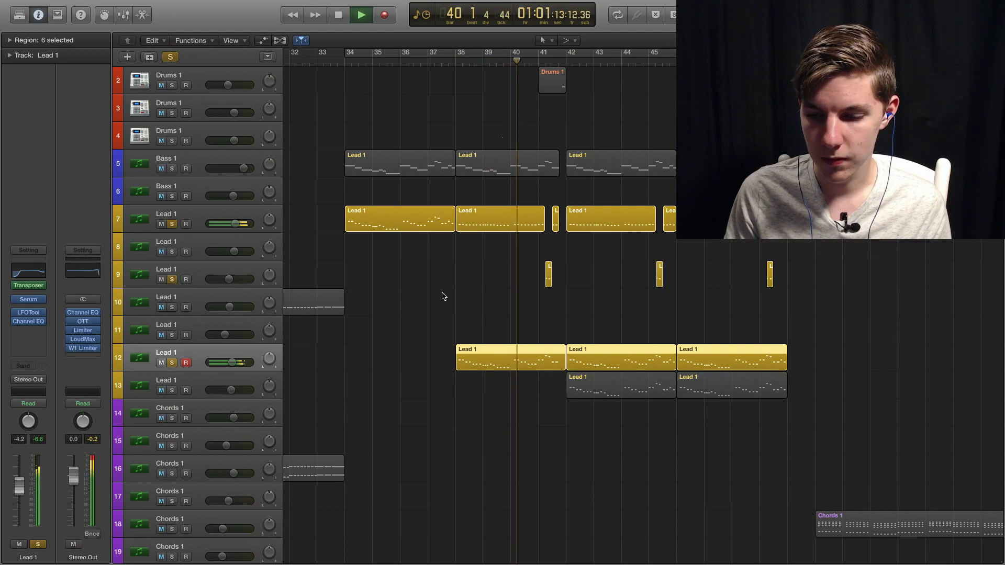
pyautogui.hscroll(2, 447, 290)
pyautogui.scroll(-3, 445, 288)
pyautogui.scroll(2, 444, 287)
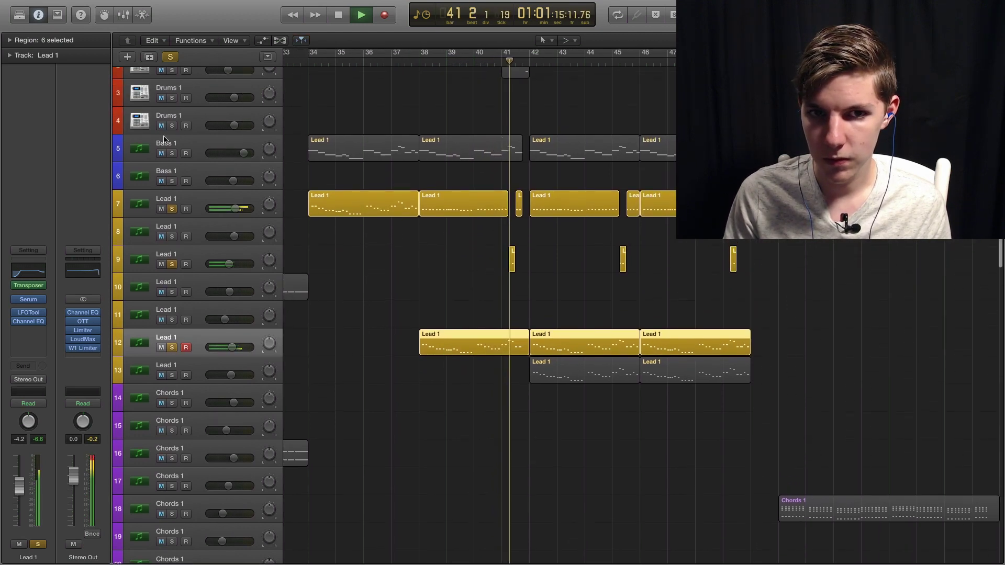
# - Add Bass 1 on track 5 and Drums 1 on track 1 to the soloed leads and play everything from bar 38
pyautogui.click(329, 142)
pyautogui.click(434, 57)
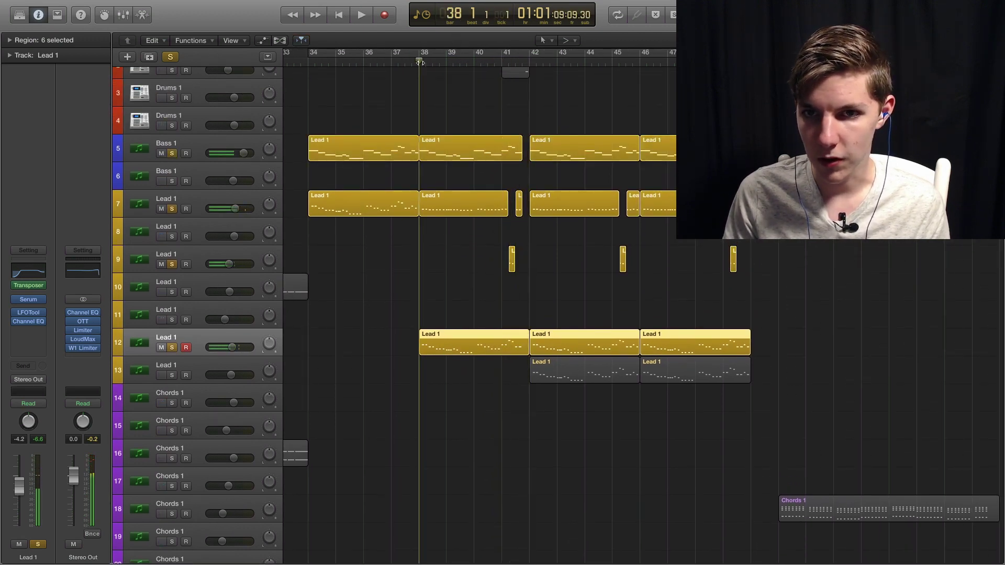
pyautogui.press('space')
pyautogui.scroll(2, 392, 198)
pyautogui.click(173, 86)
pyautogui.scroll(-10, 404, 220)
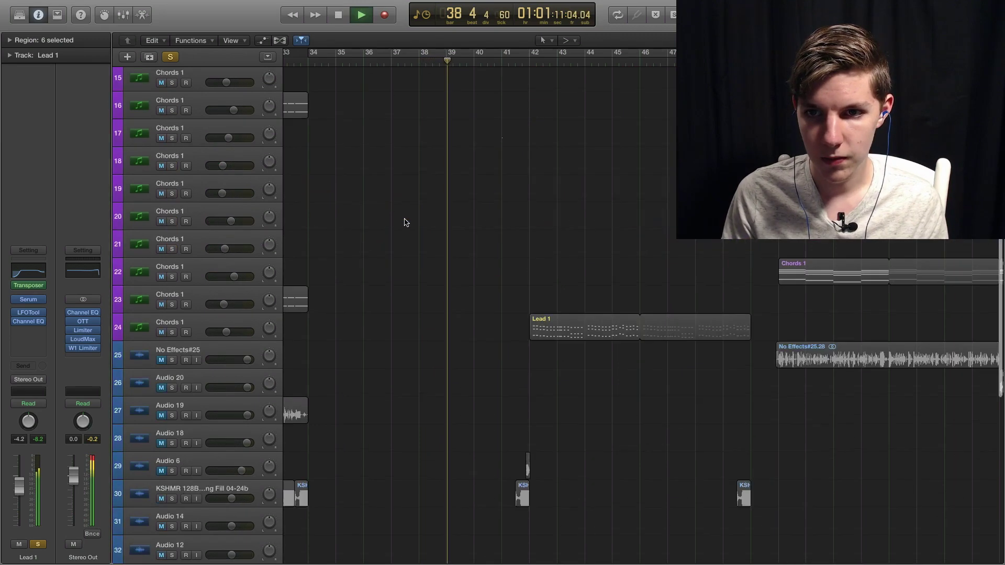
# - Add KSHMR Top Loop 128BPM 12 and 09 to the soloed tracks, play from bar 38 and clear all solos
pyautogui.press('space')
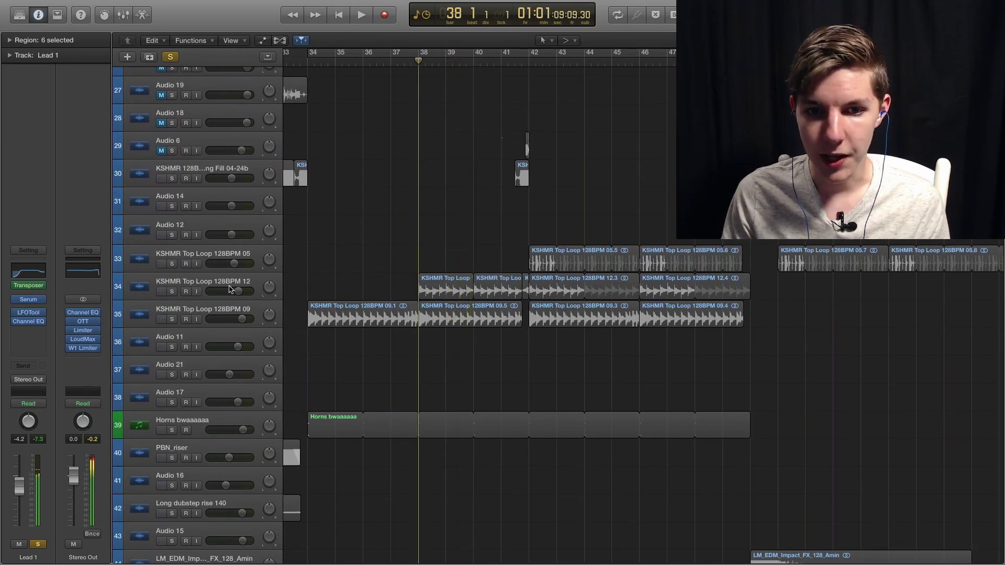
pyautogui.click(171, 292)
pyautogui.press('space')
pyautogui.click(171, 320)
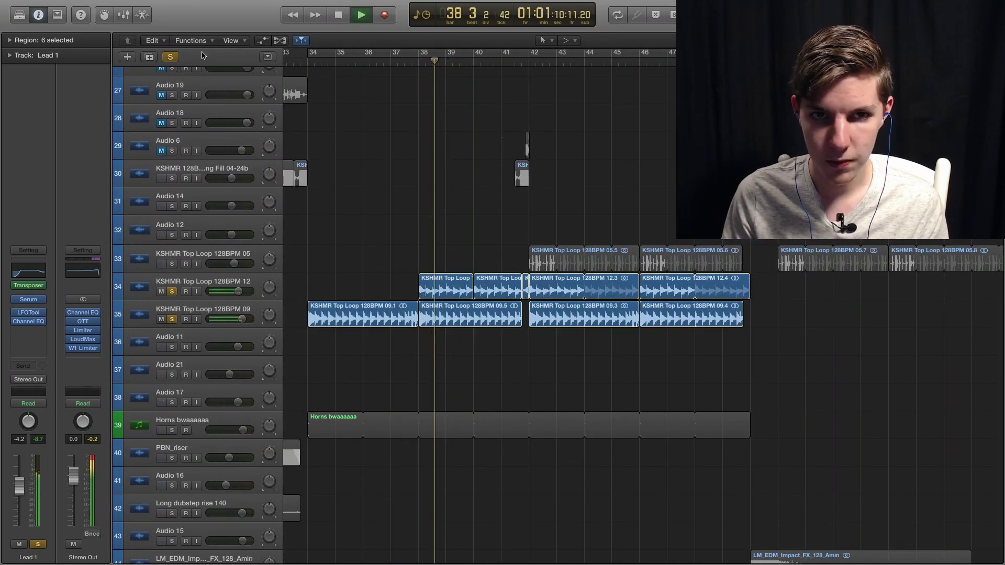
pyautogui.press('space')
pyautogui.click(173, 58)
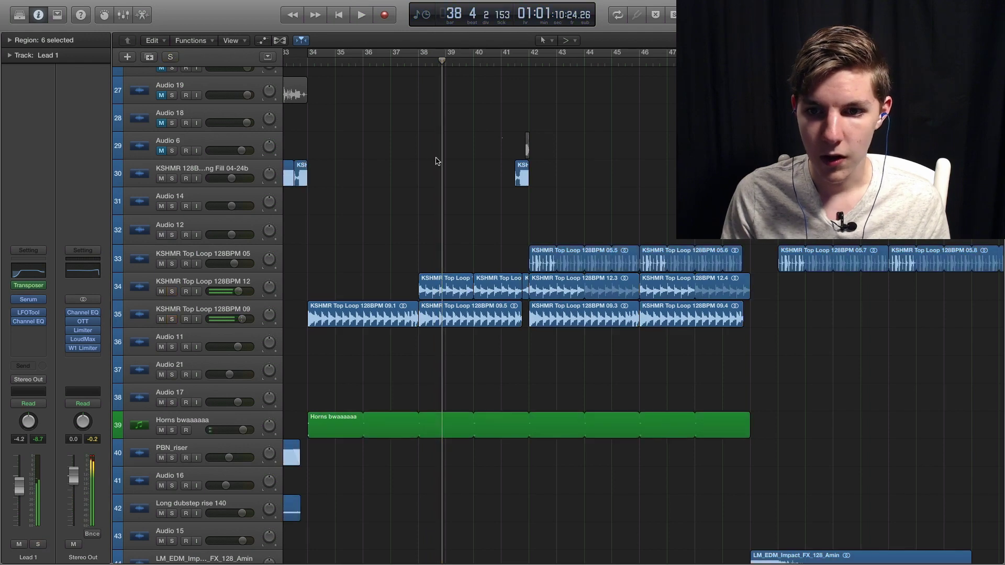
# - Solo KSHMR Top Loop 128BPM 09 on track 35 and play it from bar 38
pyautogui.click(171, 319)
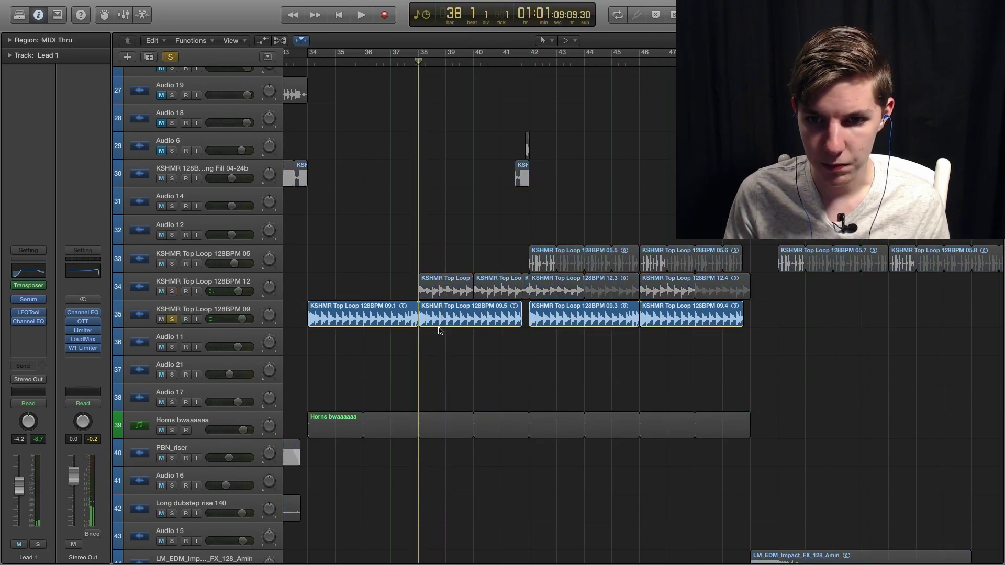
pyautogui.press('space')
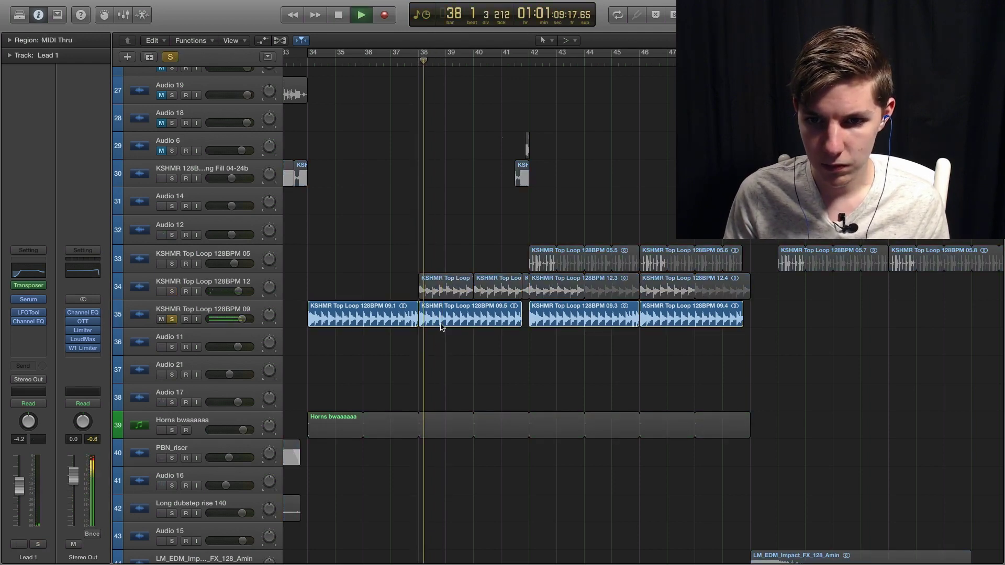
pyautogui.press('space')
# - Switch the solo from track 35 to KSHMR Top Loop 128BPM 12 on track 34 and play it from bar 38
pyautogui.click(172, 320)
pyautogui.click(171, 291)
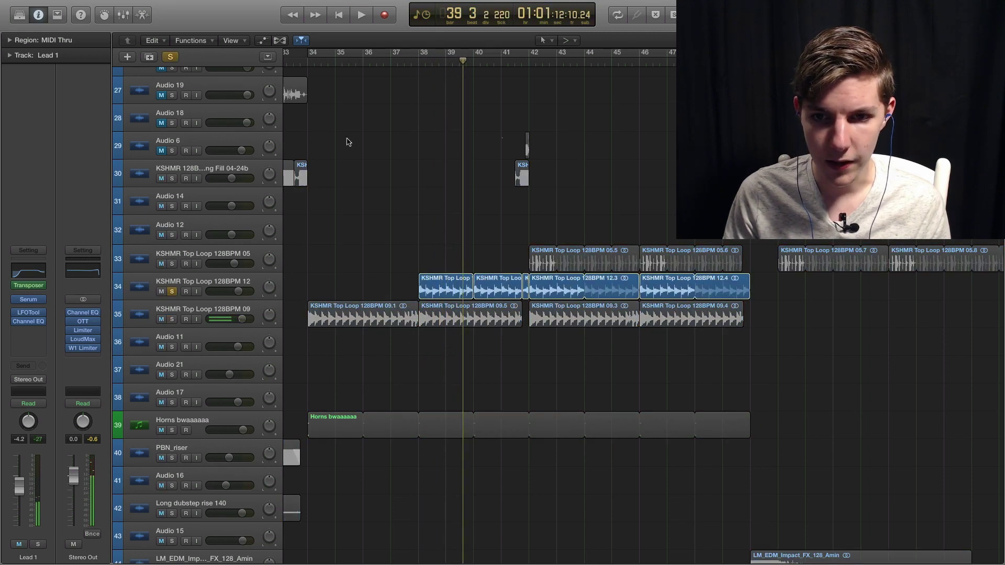
pyautogui.click(416, 65)
pyautogui.press('space')
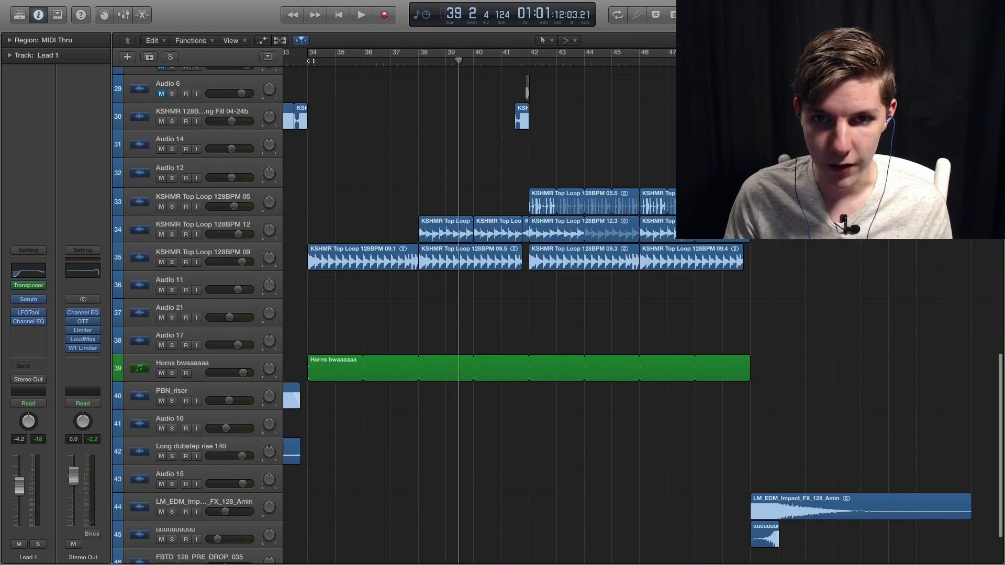
# - Solo the Horns bwaaaaaa track and play it from bar 34
pyautogui.click(309, 64)
pyautogui.click(171, 374)
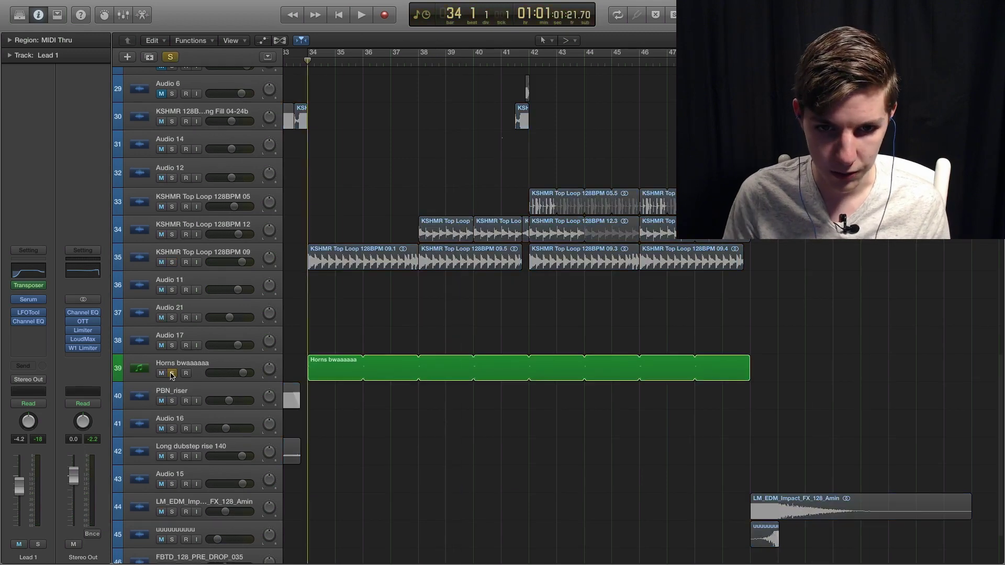
pyautogui.press('space')
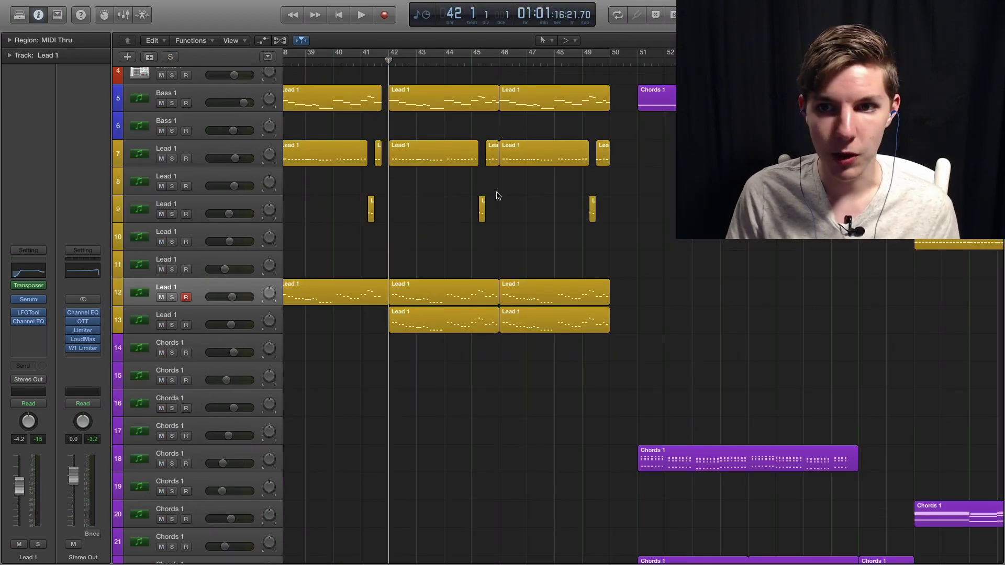
# - Solo KSHMR Top Loop 128BPM 05 on track 33, play it from bar 42 and unsolo it
pyautogui.hscroll(-3, 481, 186)
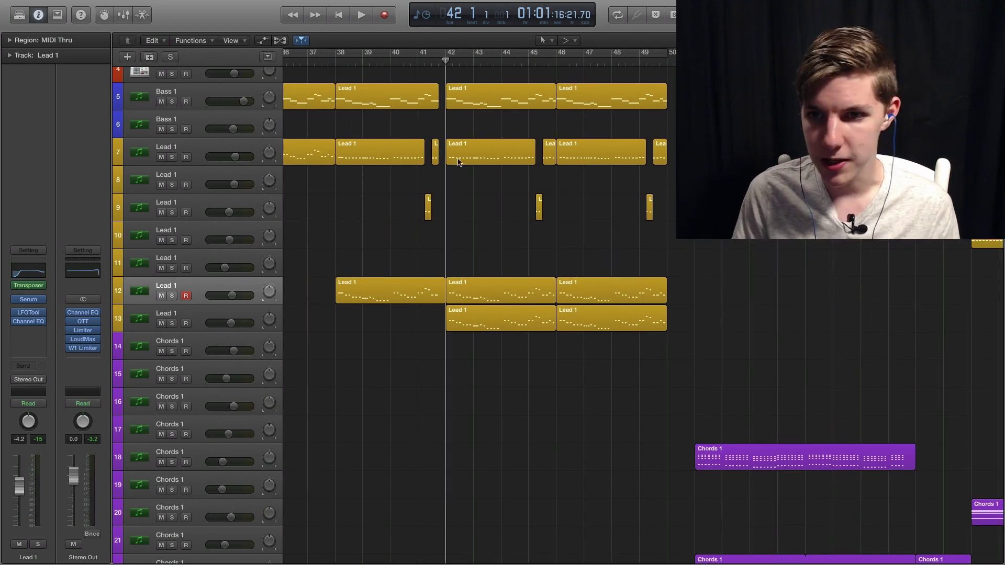
pyautogui.hscroll(3, 471, 180)
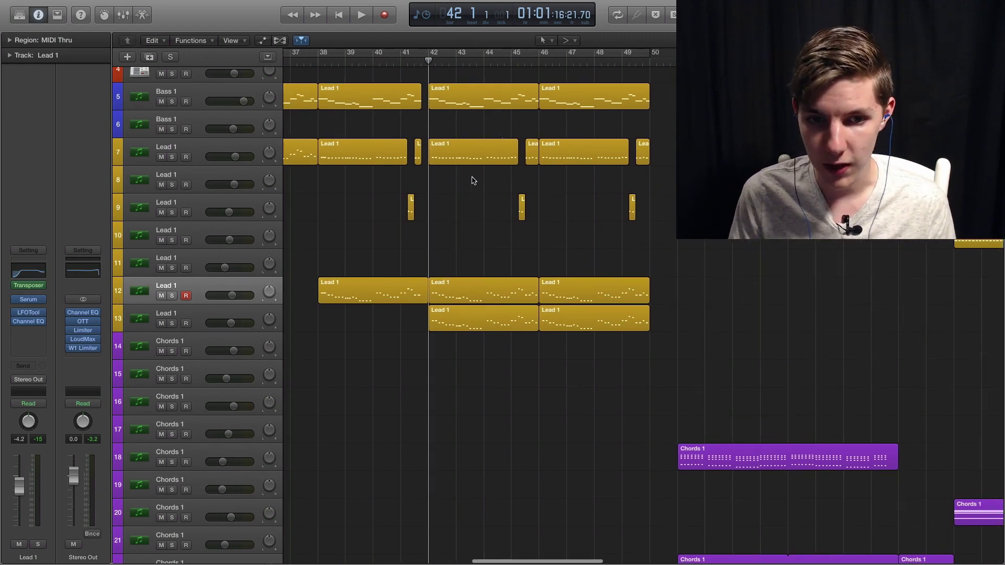
pyautogui.scroll(-15, 461, 202)
pyautogui.press('super+Right')
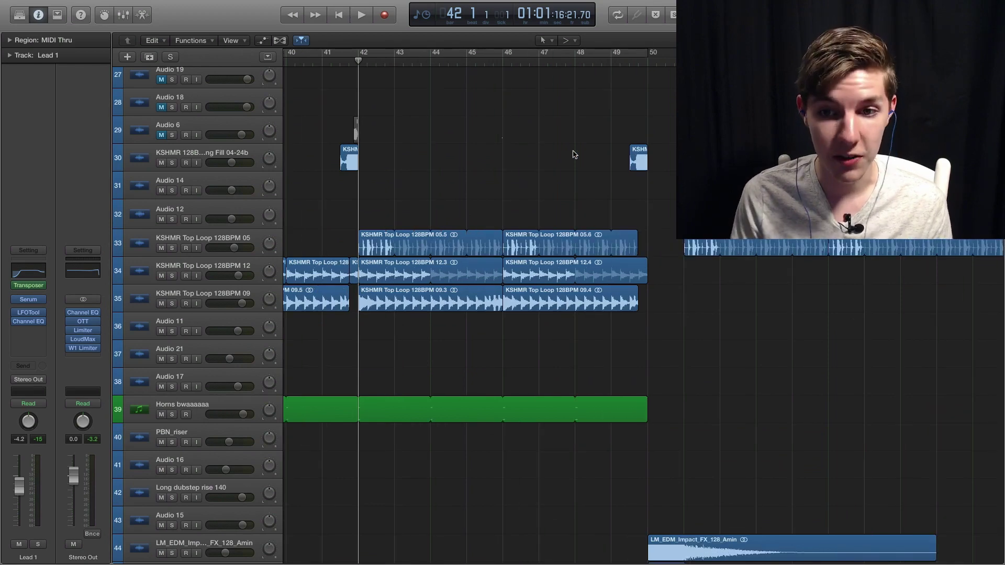
pyautogui.click(171, 248)
pyautogui.click(172, 248)
pyautogui.click(171, 248)
pyautogui.press('space')
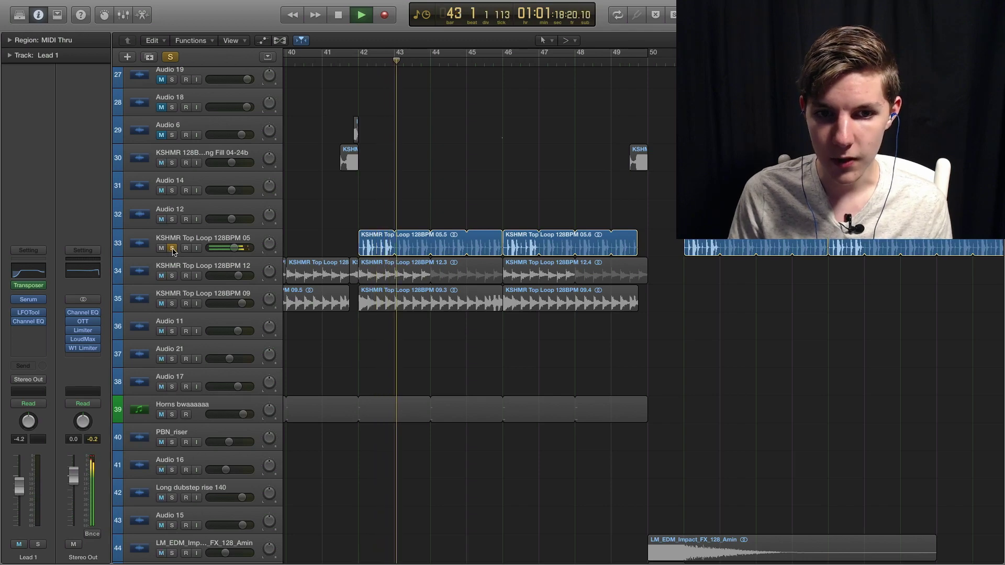
pyautogui.press('space')
pyautogui.click(171, 248)
# - Play the full mix briefly from bar 42 with no track soloed
pyautogui.click(361, 63)
pyautogui.press('space')
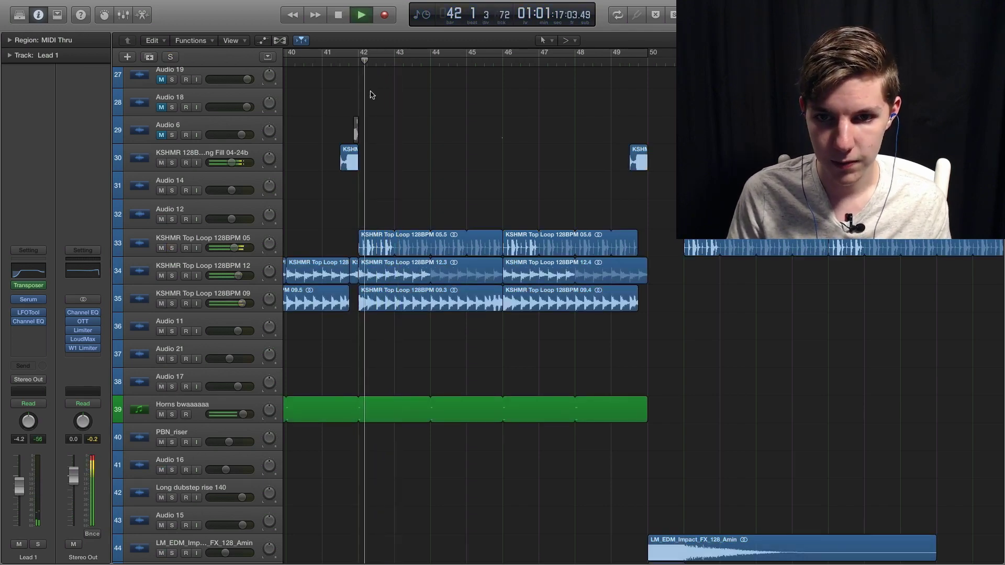
pyautogui.press('space')
# - Solo Lead 1 on track 12, play it from bar 42 and unsolo it
pyautogui.scroll(2, 408, 166)
pyautogui.scroll(5, 408, 166)
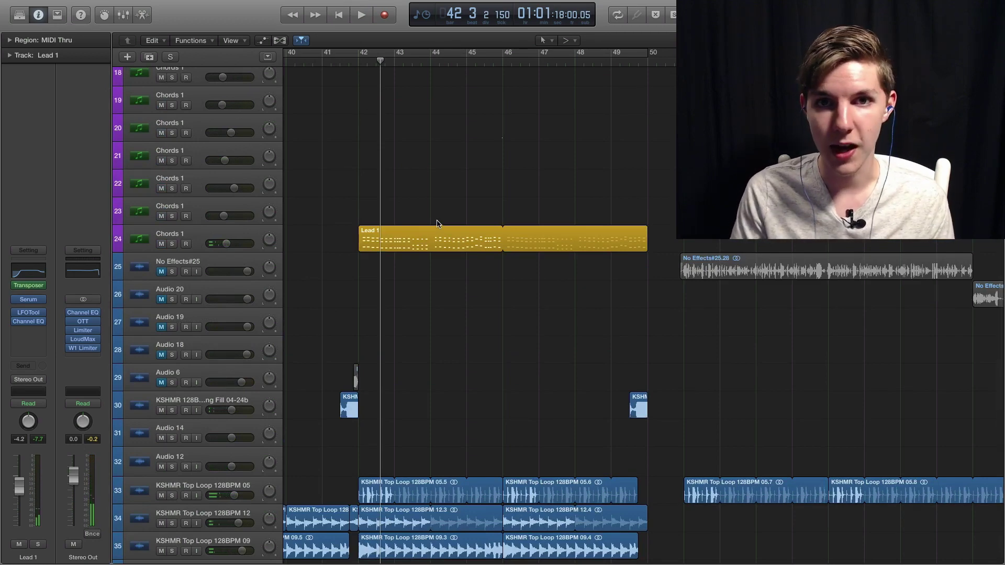
pyautogui.scroll(12, 439, 224)
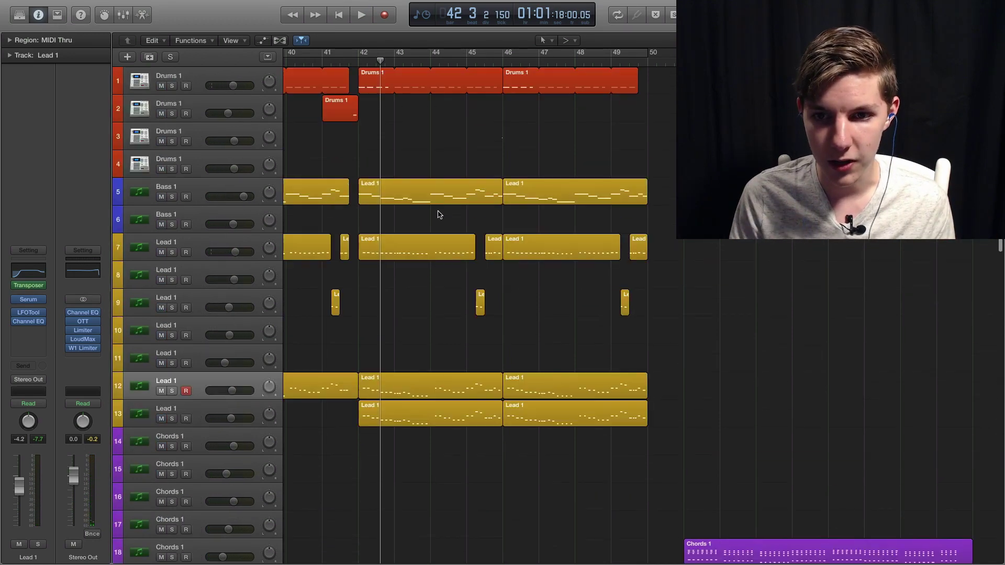
pyautogui.click(172, 392)
pyautogui.press('space')
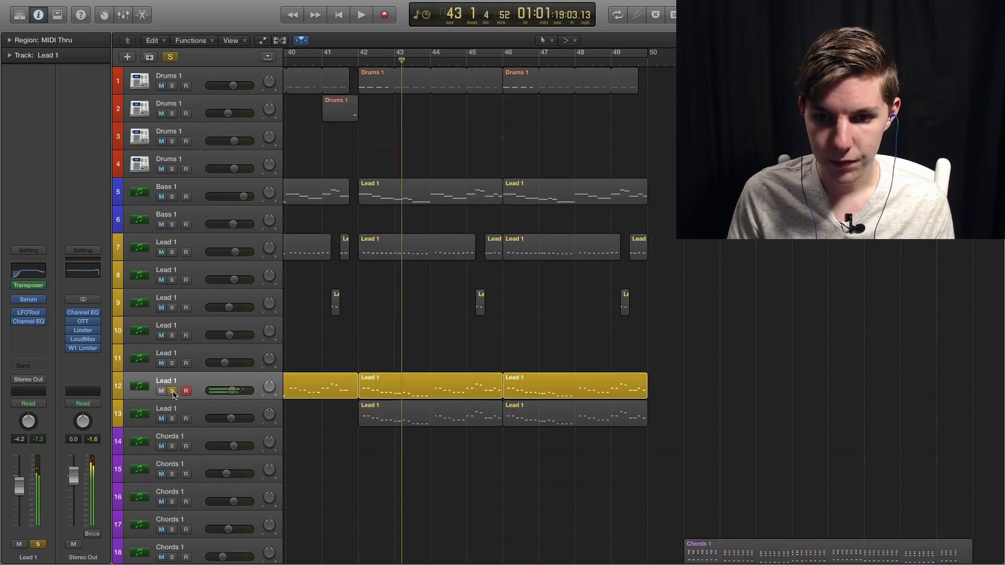
pyautogui.click(172, 392)
# - Solo Lead 1 on track 13 together with Chords 1 on track 24 and play them from bar 42
pyautogui.scroll(-6, 359, 352)
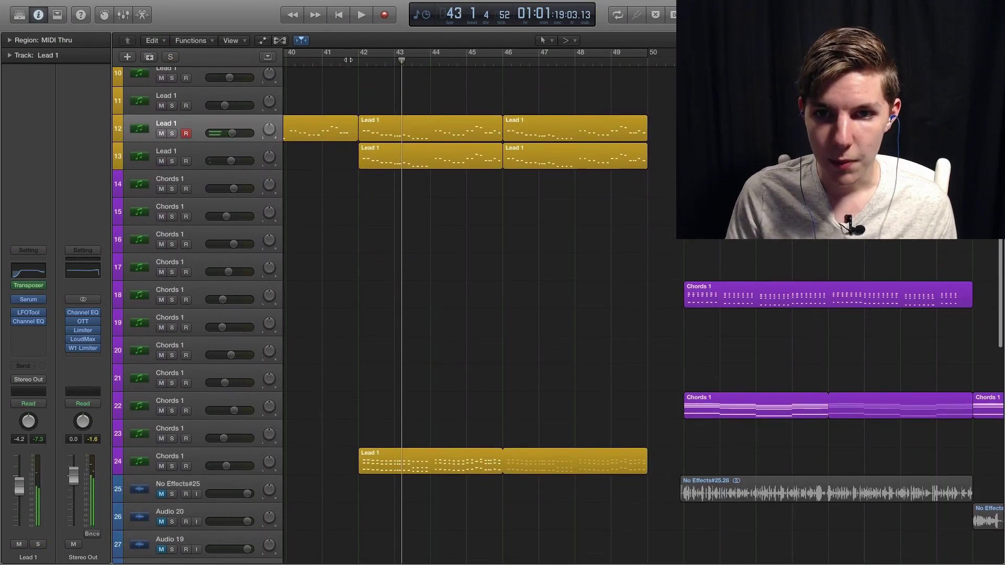
pyautogui.click(356, 61)
pyautogui.click(173, 162)
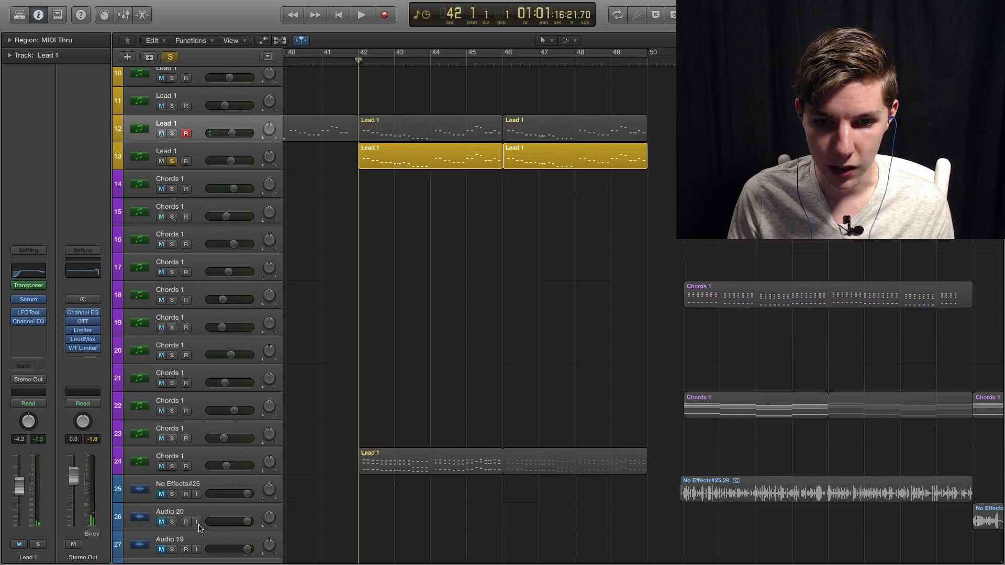
pyautogui.click(172, 463)
pyautogui.click(172, 466)
pyautogui.press('space')
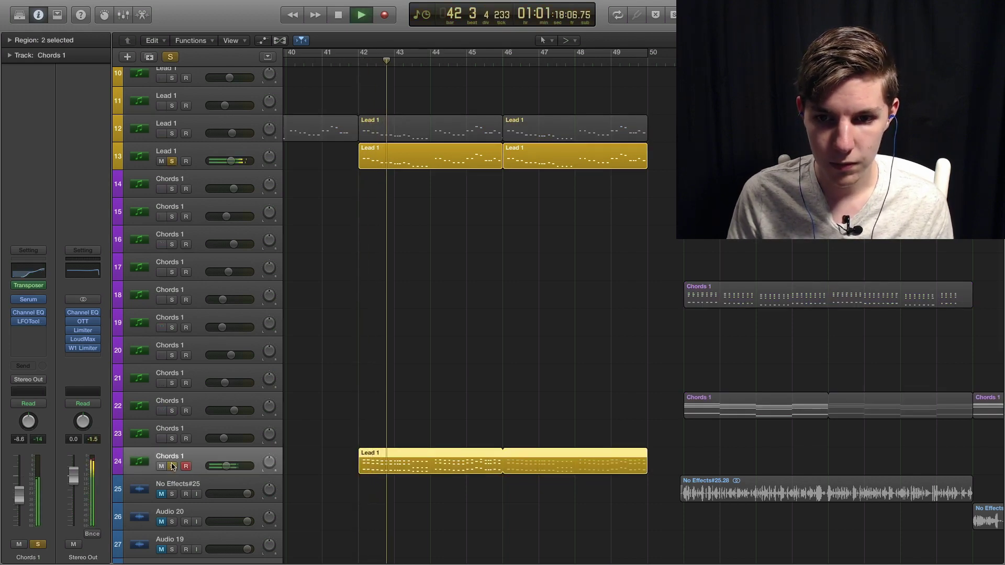
pyautogui.click(173, 161)
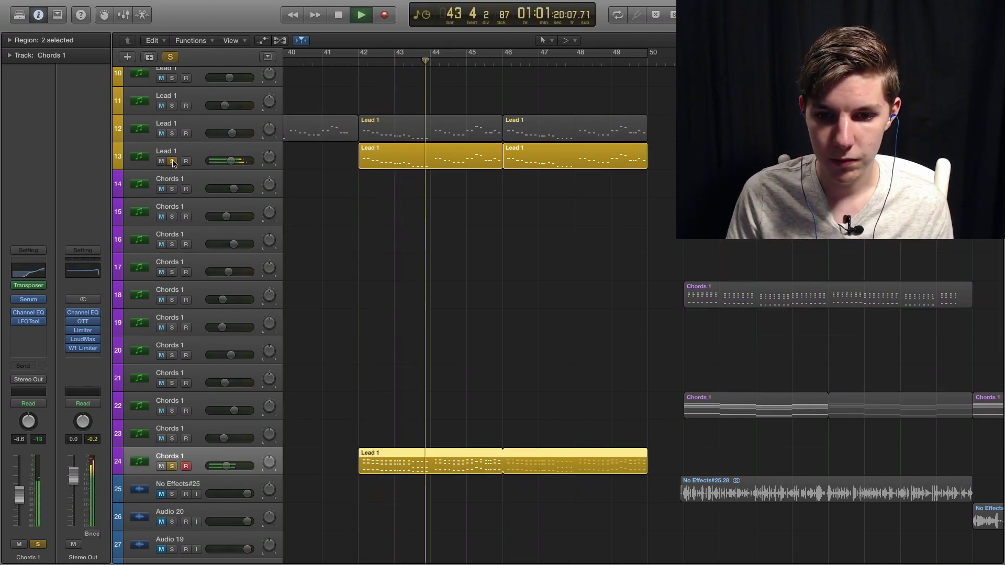
pyautogui.press('space')
# - Unsolo Lead 1 on track 13 and play Chords 1 on track 24 alone from bar 42
pyautogui.click(173, 162)
pyautogui.click(362, 52)
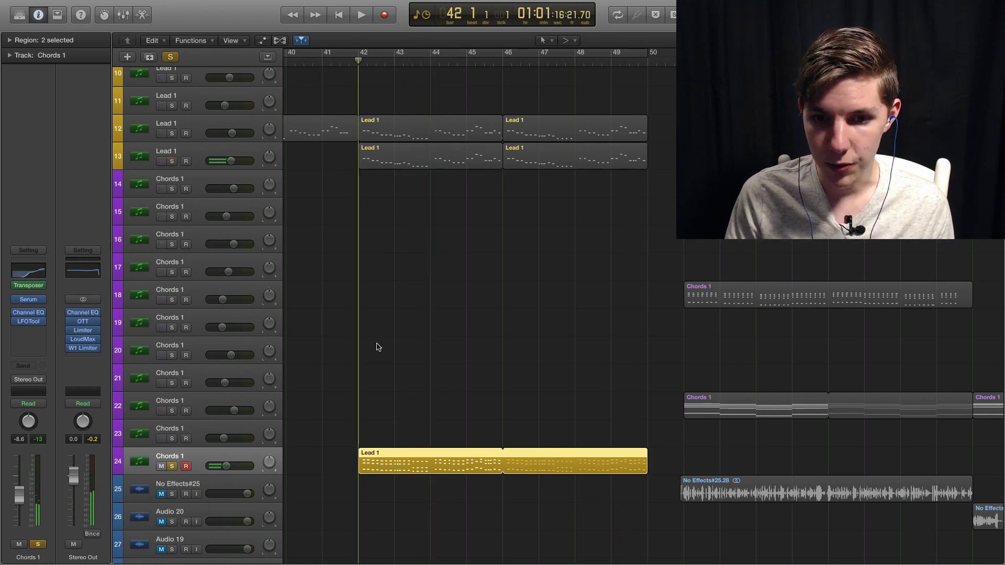
pyautogui.press('space')
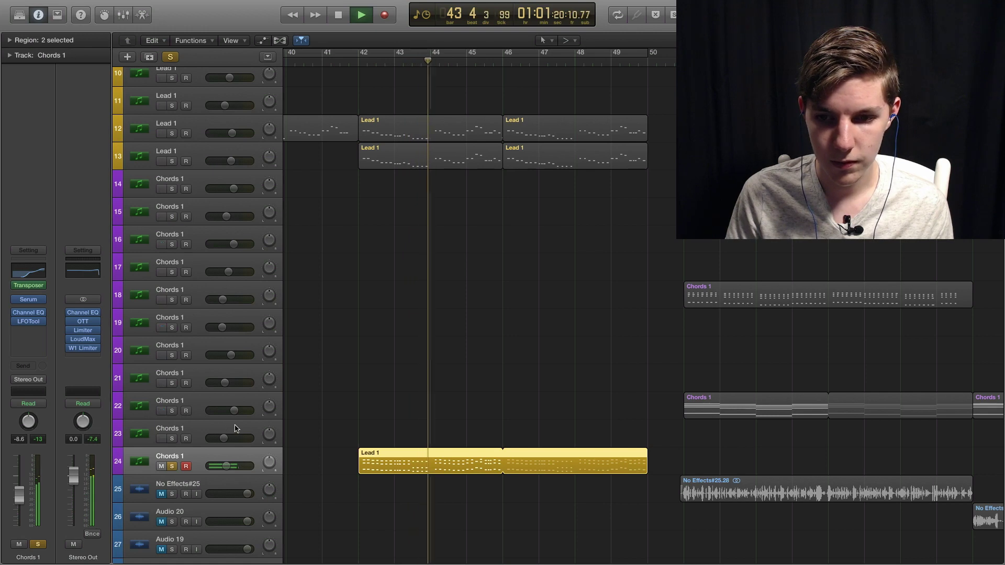
pyautogui.press('space')
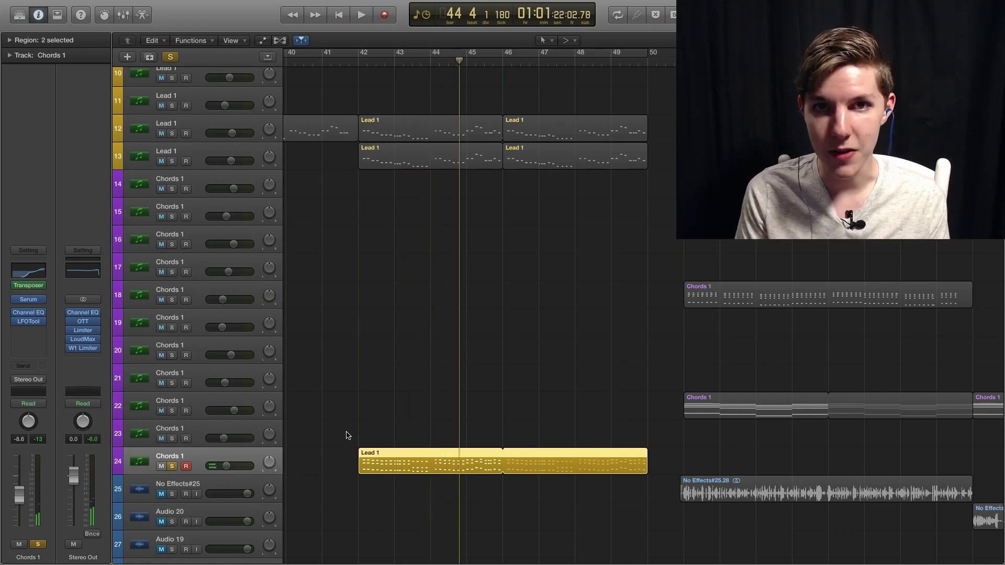
# - Replay track 24 from bar 42 and open its Lead 1 region in the Piano Roll to examine the notes
pyautogui.click(361, 60)
pyautogui.press('space')
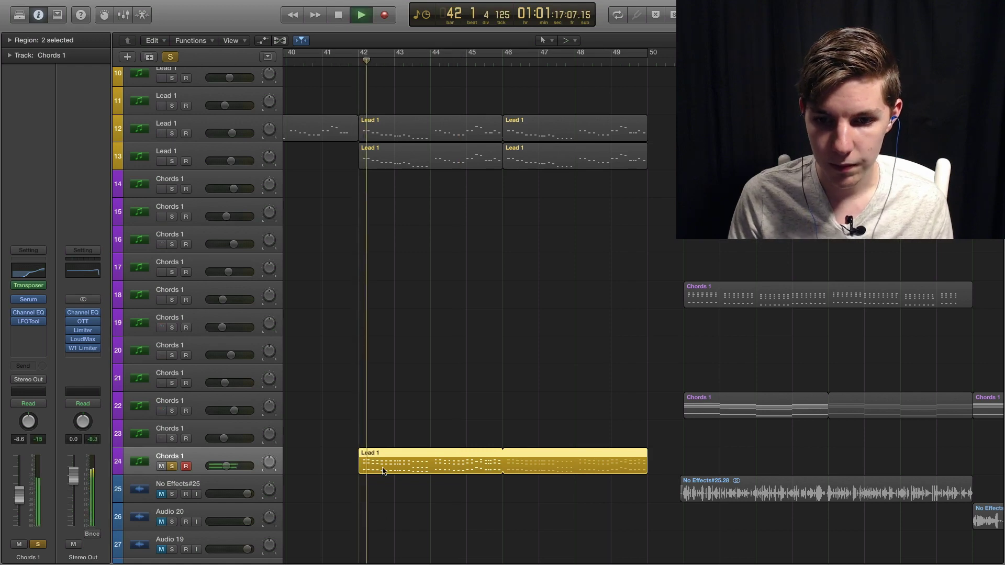
pyautogui.doubleClick(382, 461)
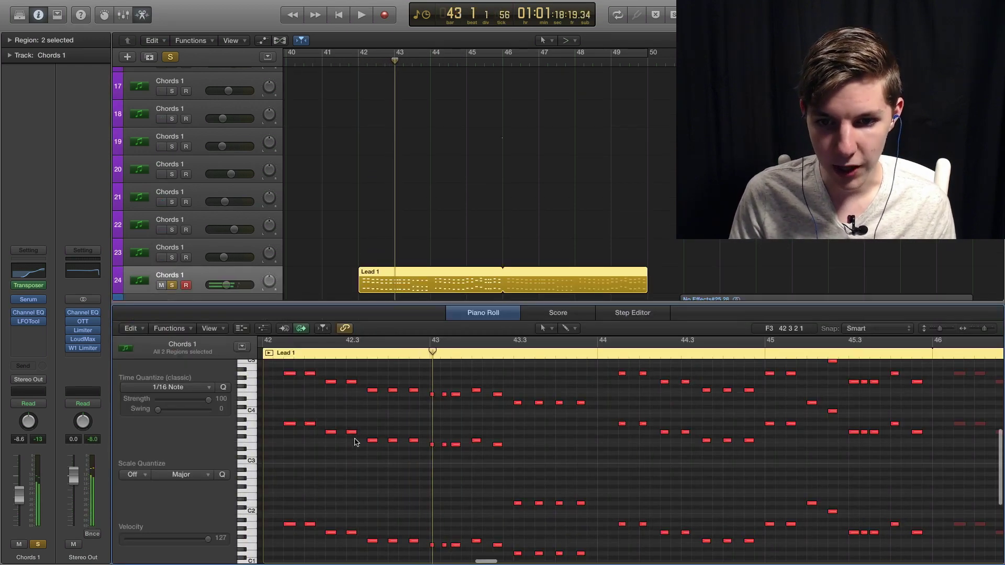
pyautogui.scroll(-2, 355, 442)
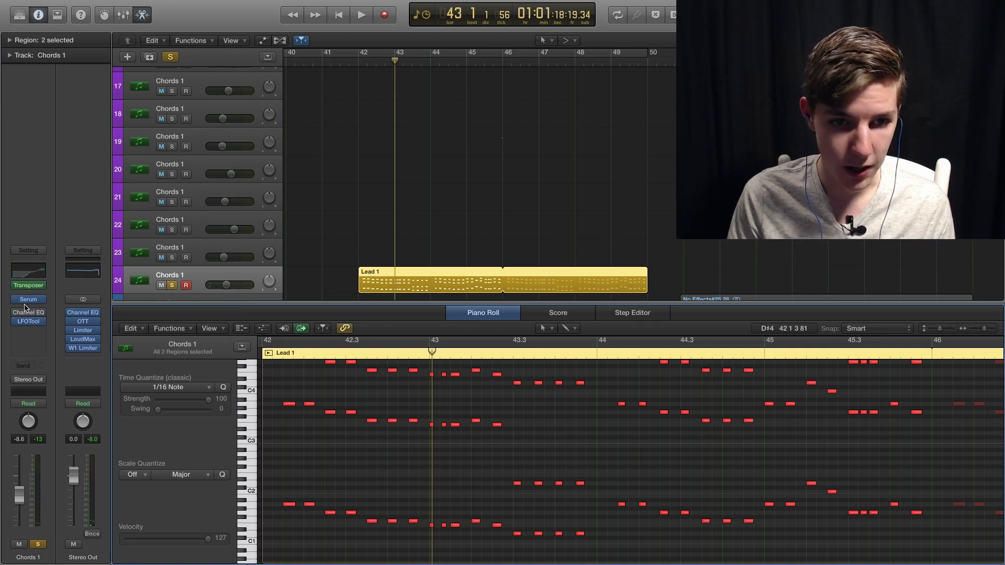
# - Play track 24 from bar 42 while comparing its Channel EQ bypassed and enabled, and close the Piano Roll
pyautogui.click(361, 63)
pyautogui.press('space')
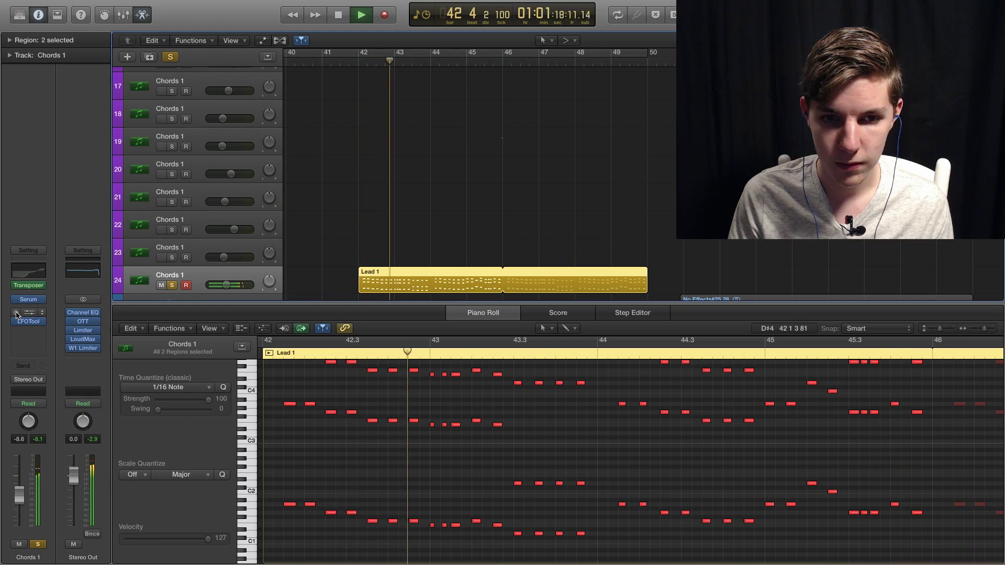
pyautogui.press('e')
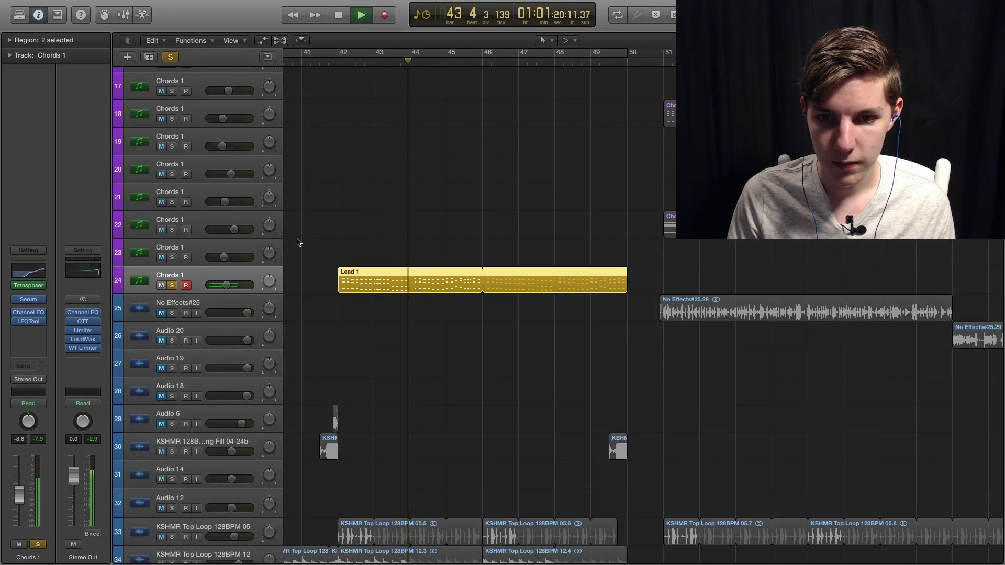
pyautogui.press('space')
# - Solo Lead 1 on track 13 in place of track 24, play it from bar 42 and unsolo it
pyautogui.scroll(7, 341, 237)
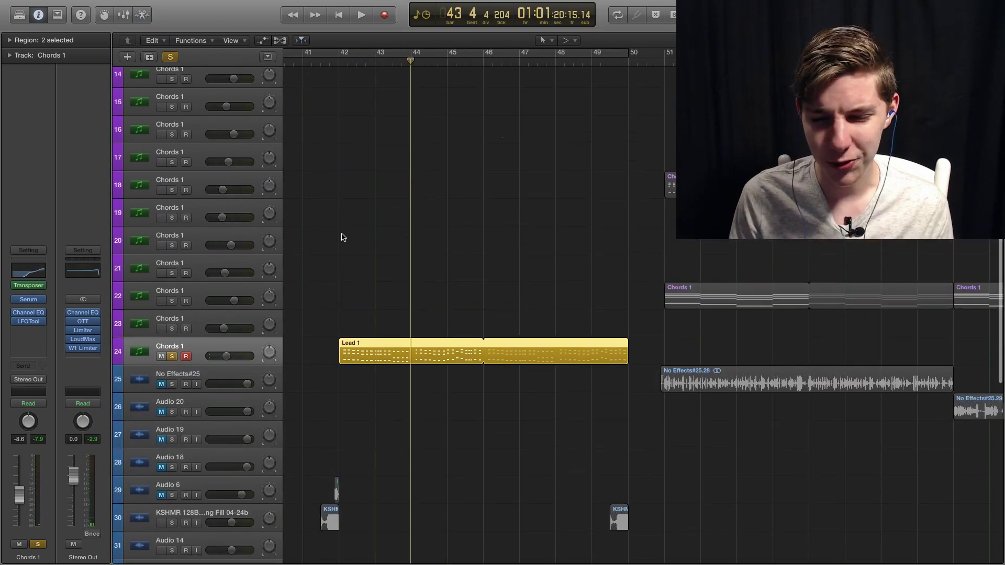
pyautogui.click(170, 159)
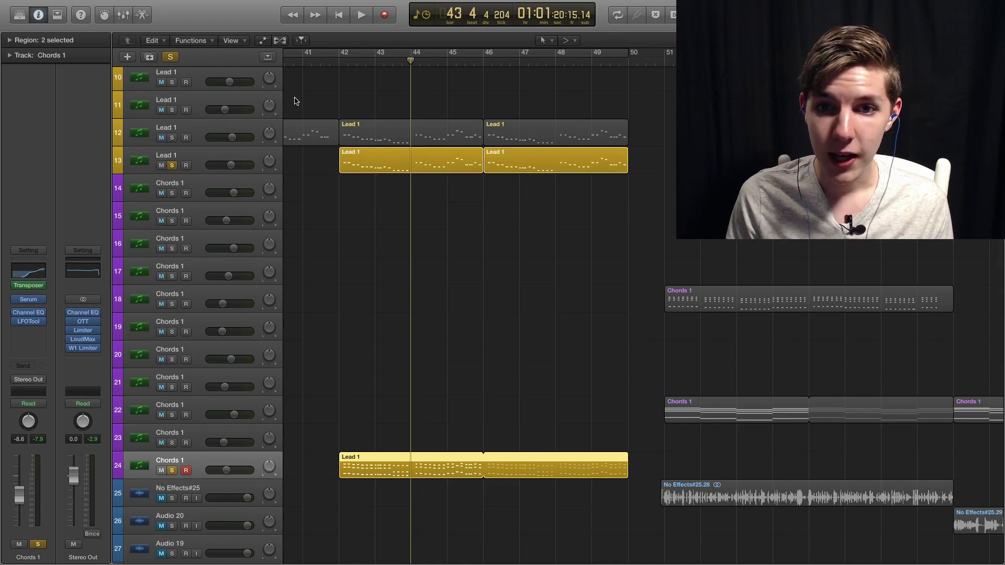
pyautogui.click(340, 62)
pyautogui.click(172, 470)
pyautogui.press('space')
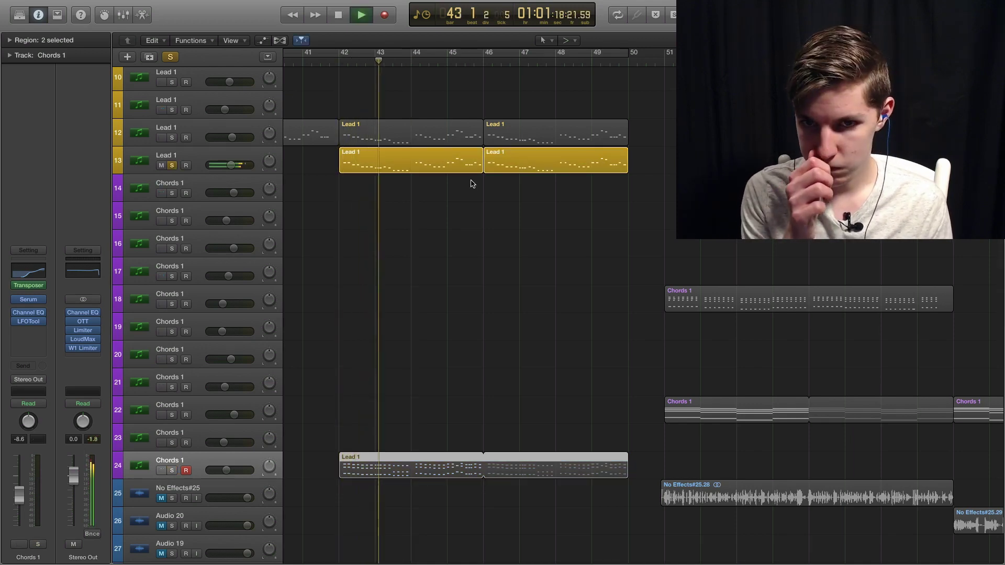
pyautogui.scroll(2, 375, 248)
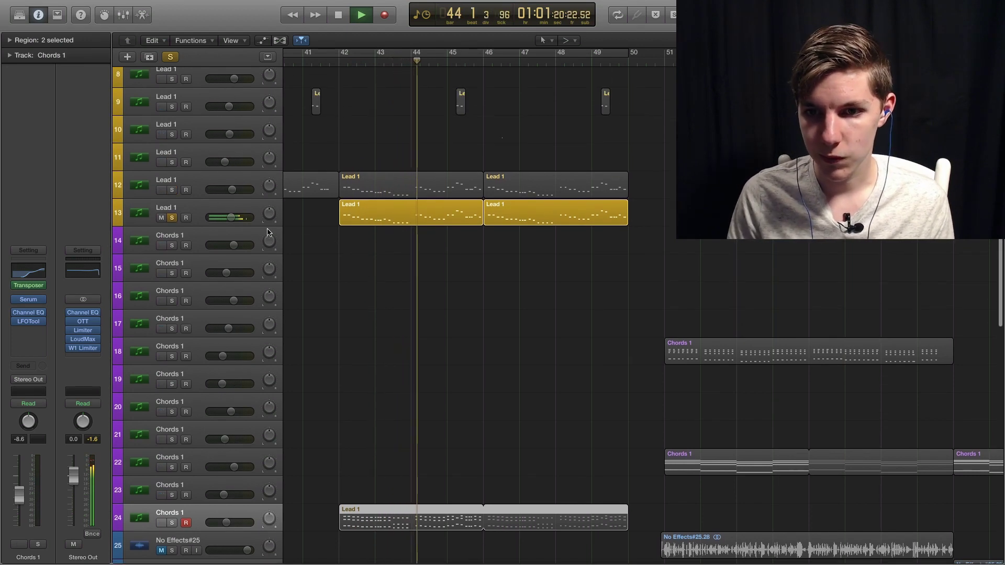
pyautogui.press('space')
pyautogui.click(172, 217)
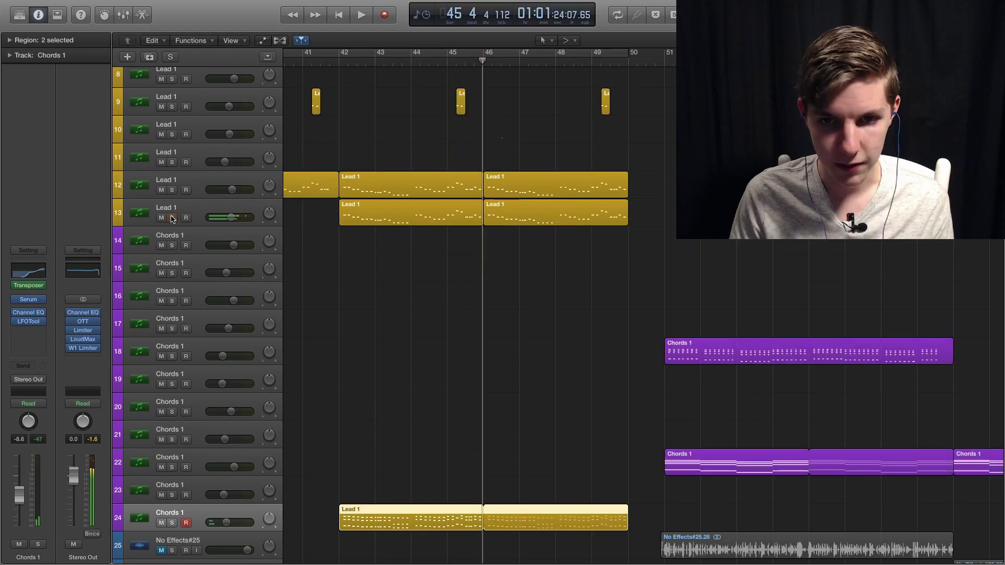
# - Play the second half of the drop from bar 42 with all layers together
pyautogui.click(375, 58)
pyautogui.press('space')
pyautogui.scroll(-5, 463, 259)
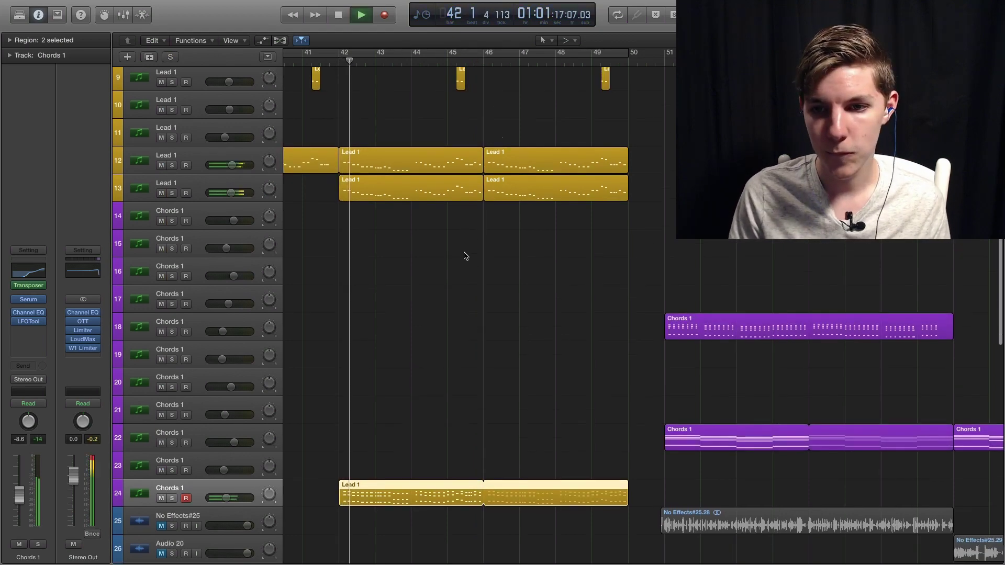
# - Look through all tracks of the arrangement while the second half of the drop plays, and stop playback before bar 46
pyautogui.scroll(-5, 464, 249)
pyautogui.scroll(-3, 464, 247)
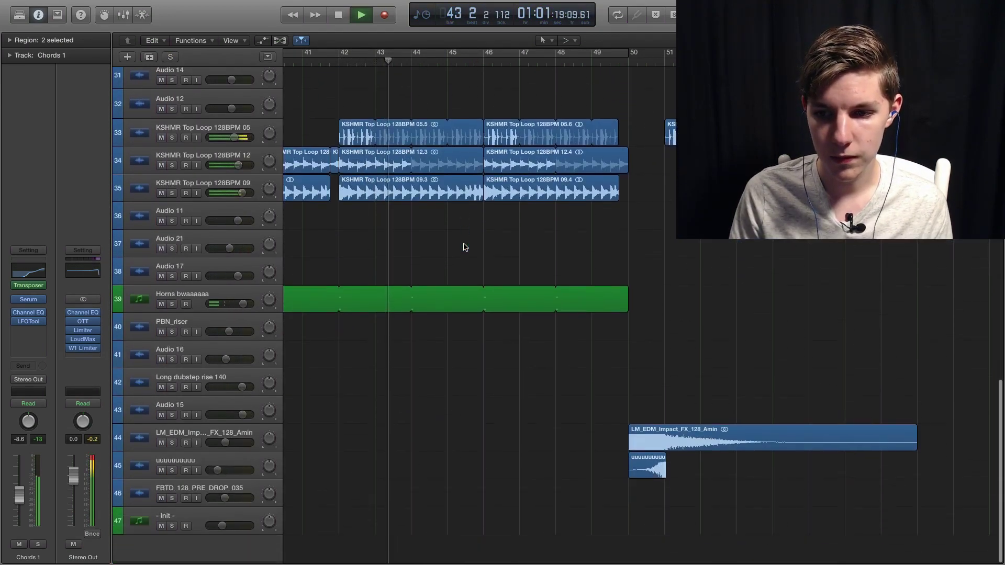
pyautogui.scroll(8, 464, 247)
pyautogui.scroll(10, 464, 247)
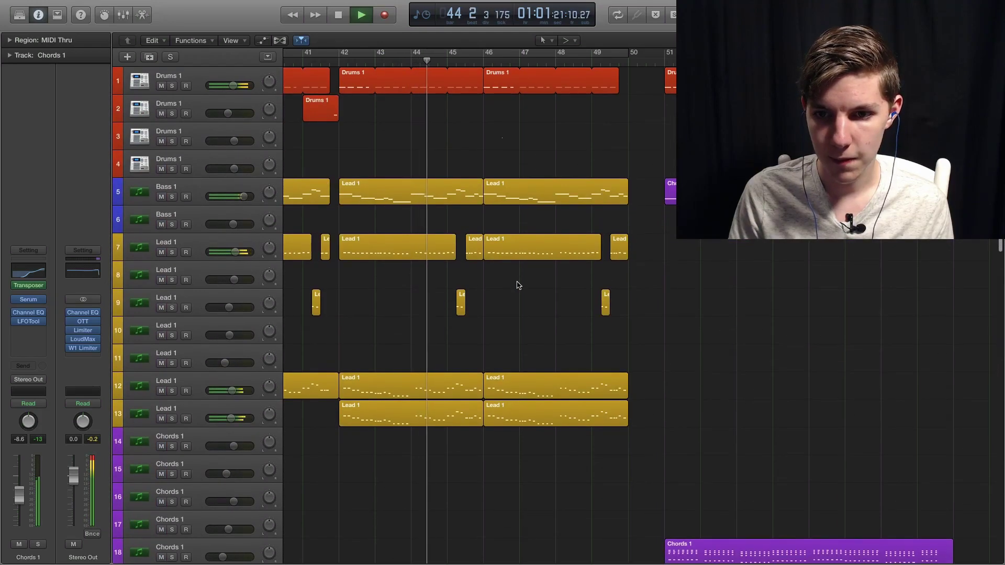
pyautogui.scroll(-2, 515, 281)
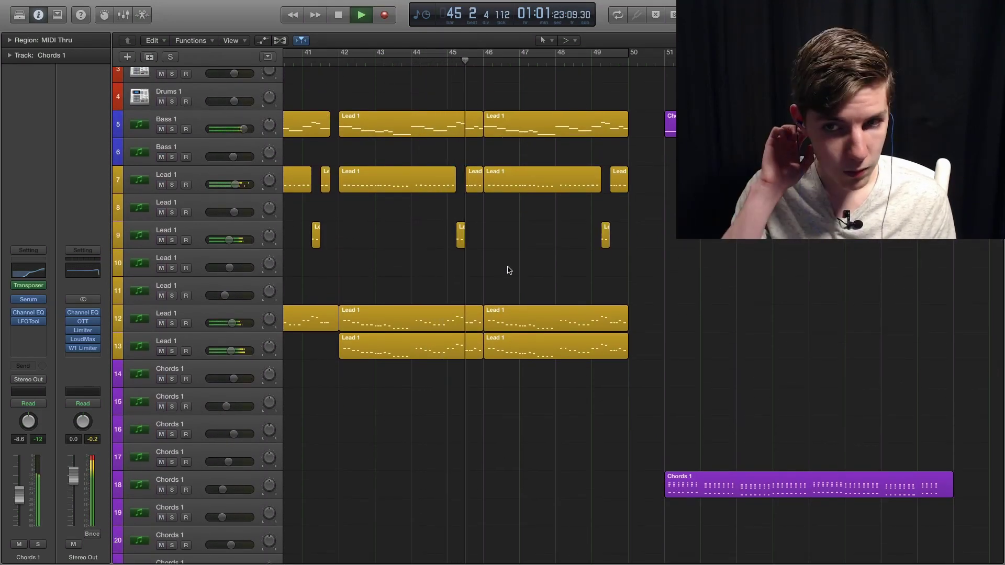
pyautogui.press('space')
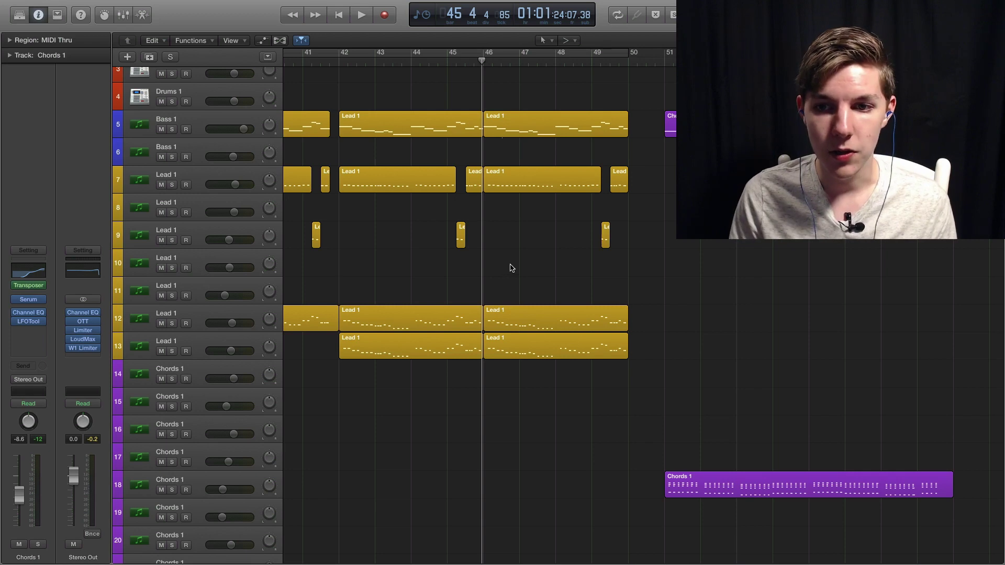
# - Go back to the build-up section at bar 18 and play its start with all layers together
pyautogui.hscroll(-5, 512, 268)
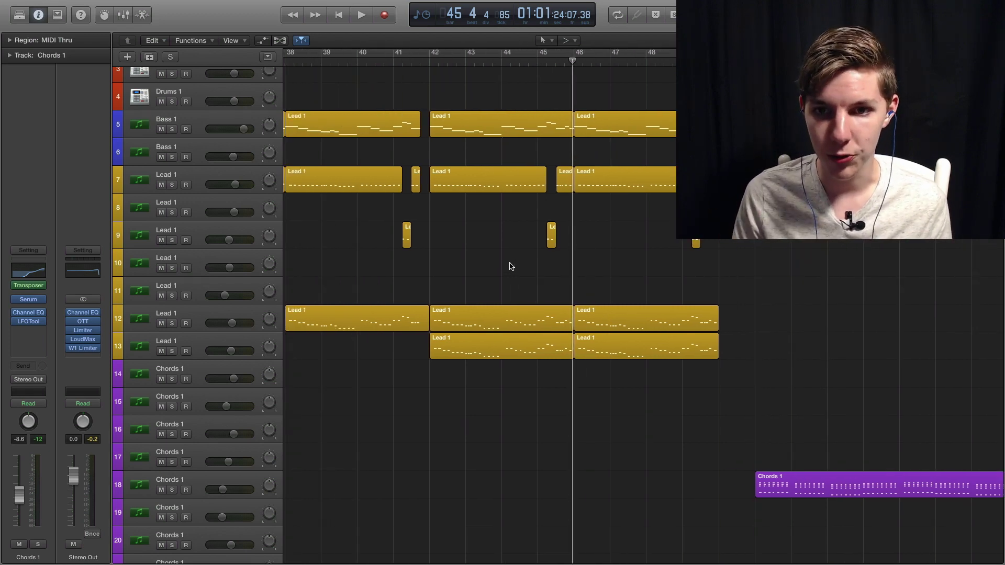
pyautogui.hscroll(-2, 523, 256)
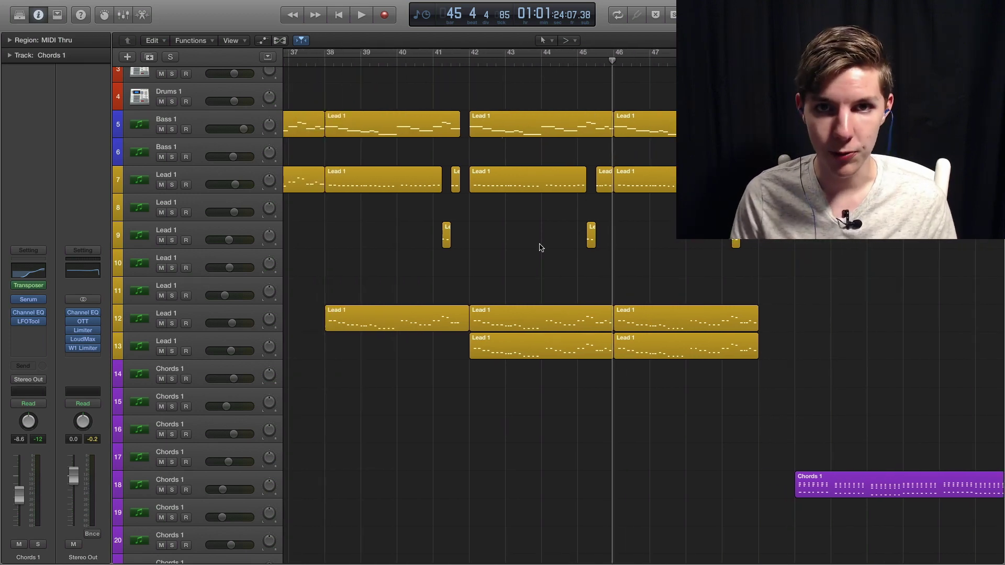
pyautogui.scroll(2, 541, 248)
pyautogui.scroll(-15, 510, 261)
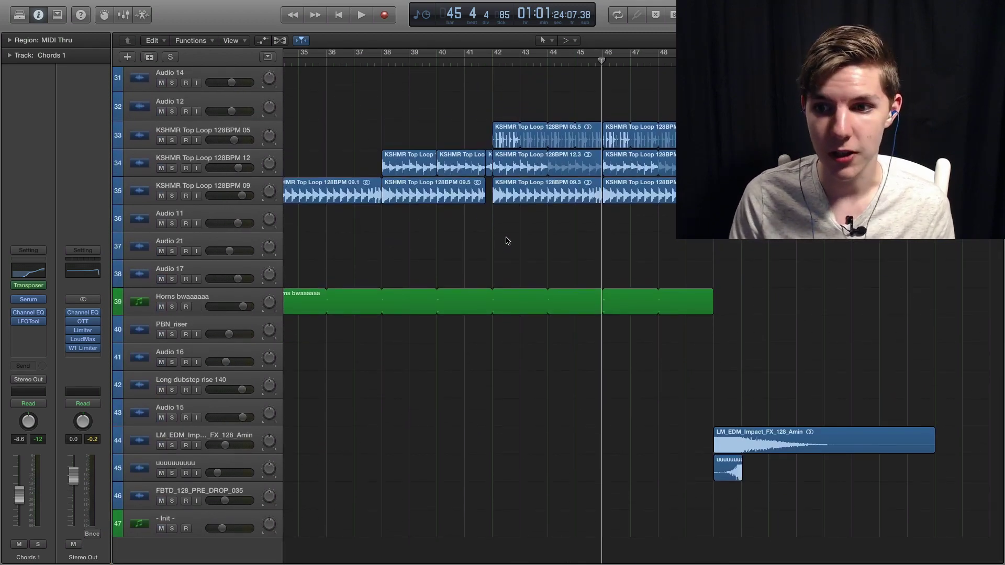
pyautogui.scroll(15, 523, 236)
pyautogui.hscroll(-10, 540, 225)
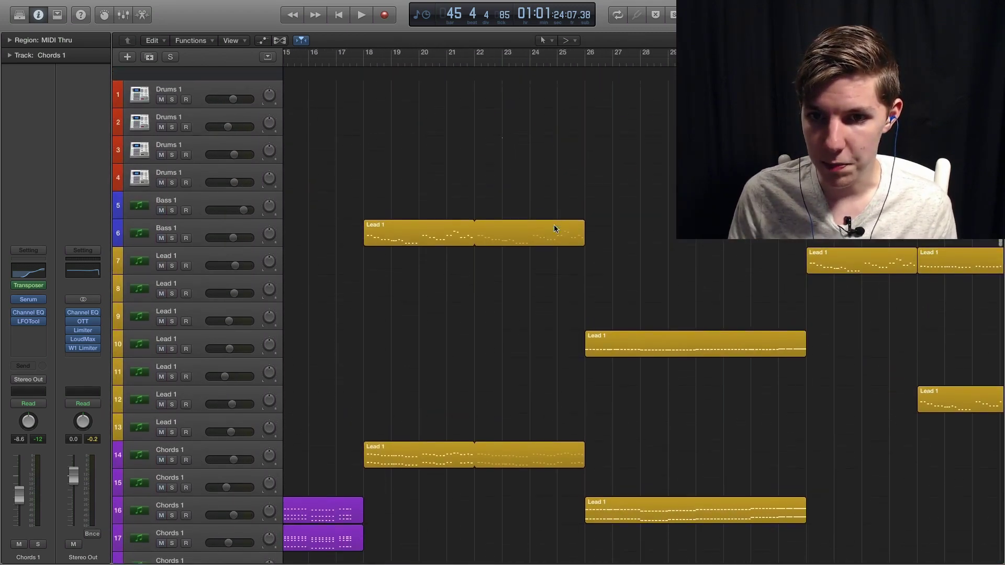
pyautogui.scroll(-15, 438, 135)
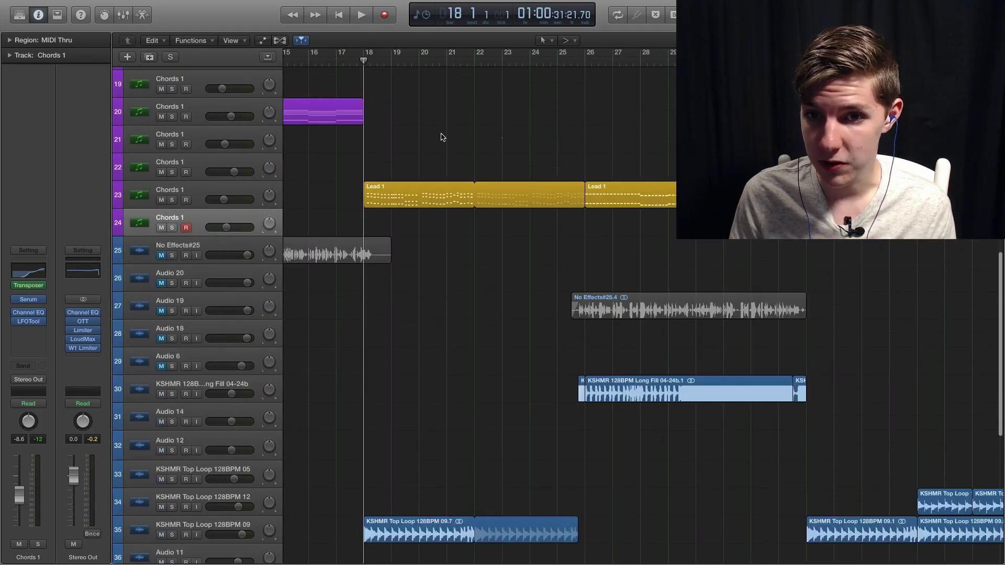
pyautogui.press('space')
pyautogui.scroll(12, 441, 136)
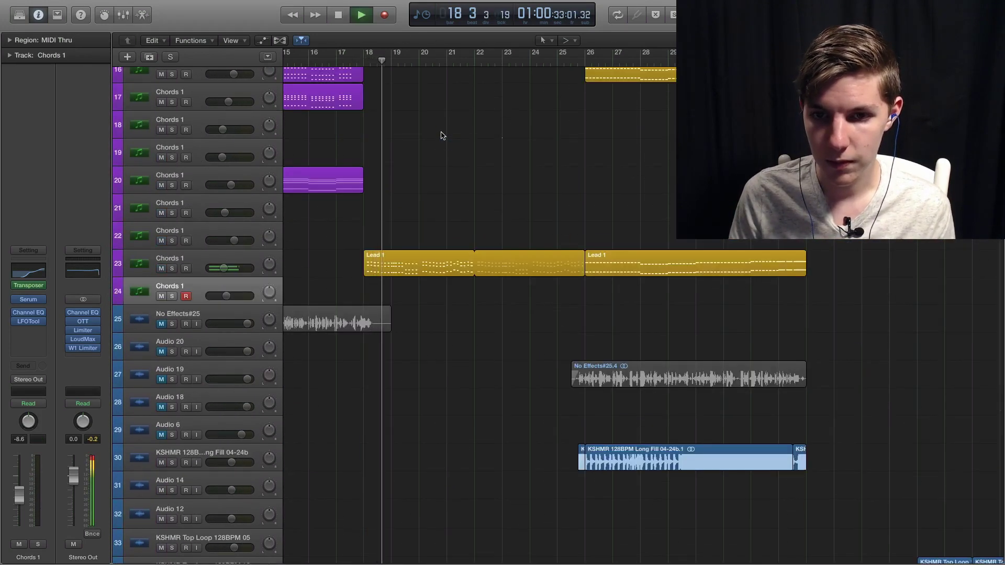
pyautogui.press('space')
pyautogui.scroll(3, 408, 197)
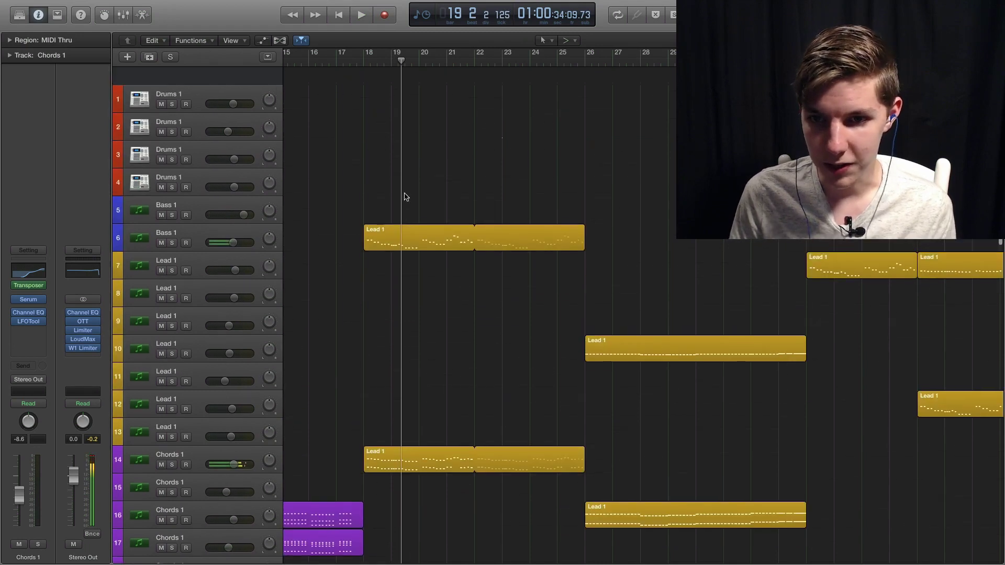
# - Solo Bass 1 on track 6, play it from bar 18 and unsolo it
pyautogui.click(173, 182)
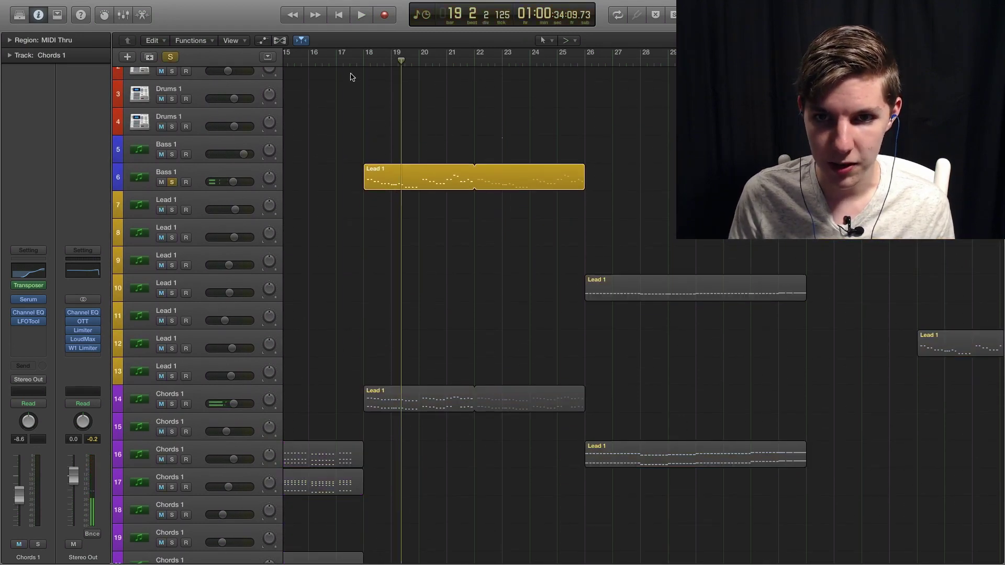
pyautogui.click(364, 59)
pyautogui.press('space')
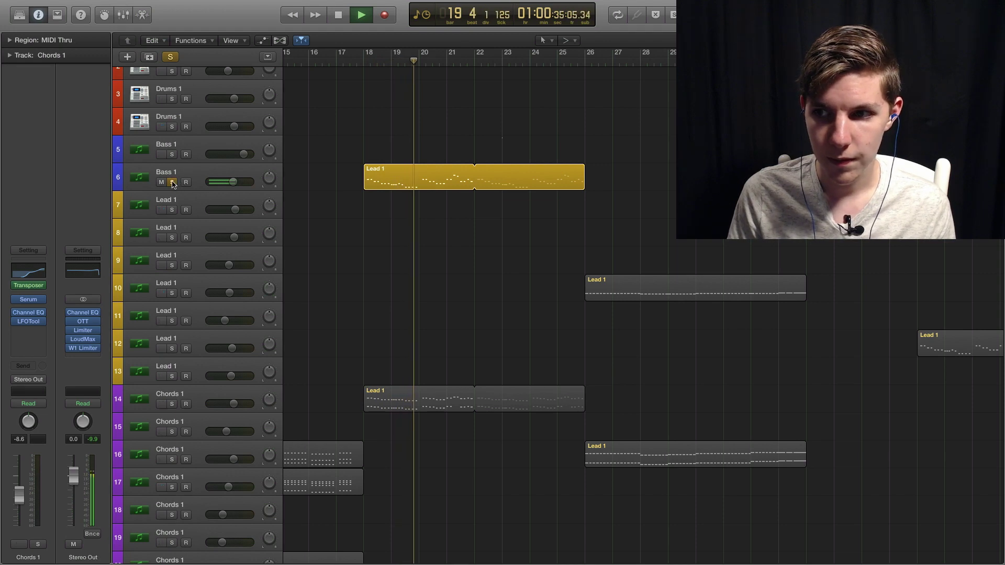
pyautogui.press('space')
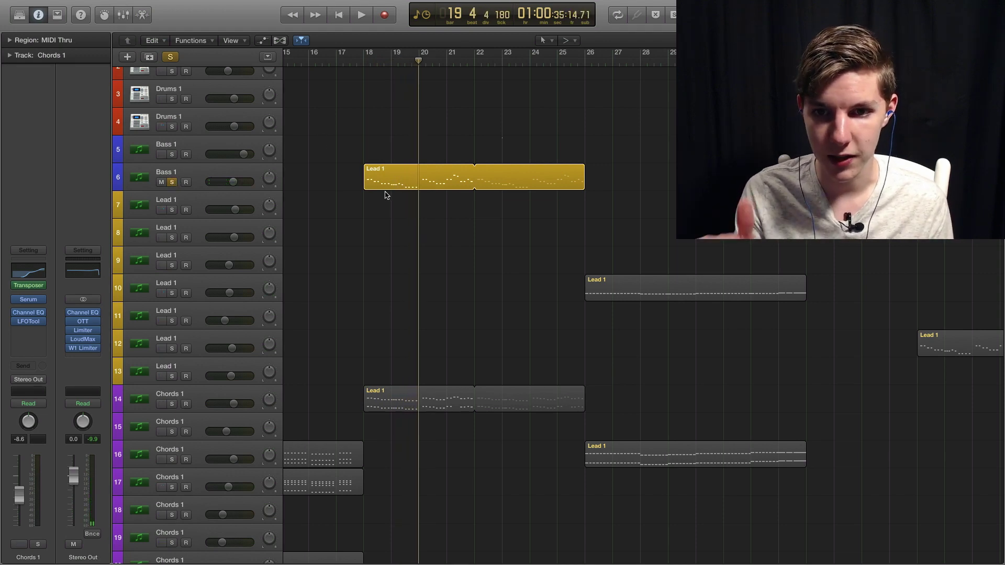
pyautogui.click(172, 182)
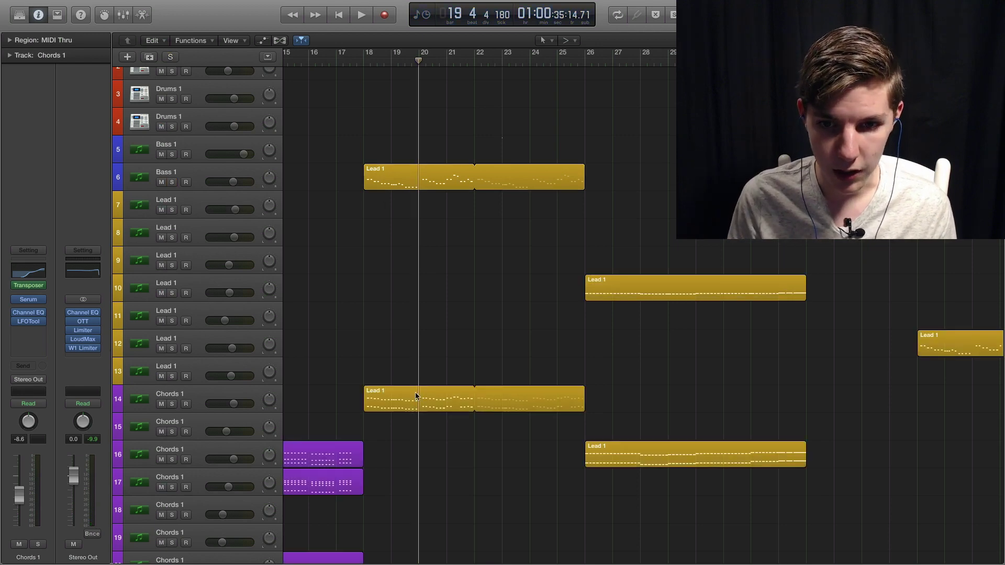
# - Solo Chords 1 on track 14, play it from bar 18 and select the track to show its plug-ins
pyautogui.scroll(-1, 266, 385)
pyautogui.click(173, 380)
pyautogui.click(366, 57)
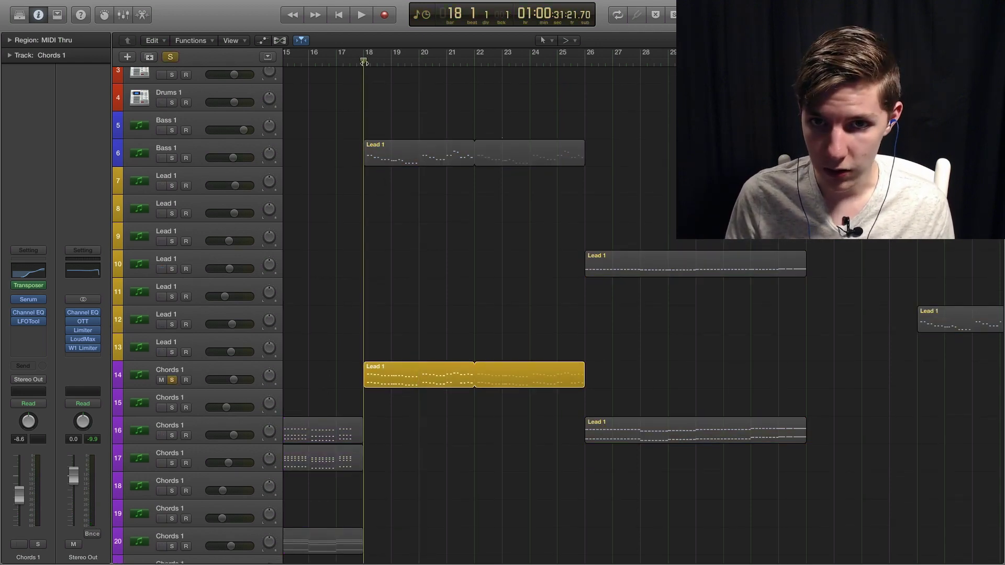
pyautogui.press('space')
pyautogui.scroll(-1, 382, 169)
pyautogui.scroll(-2, 382, 169)
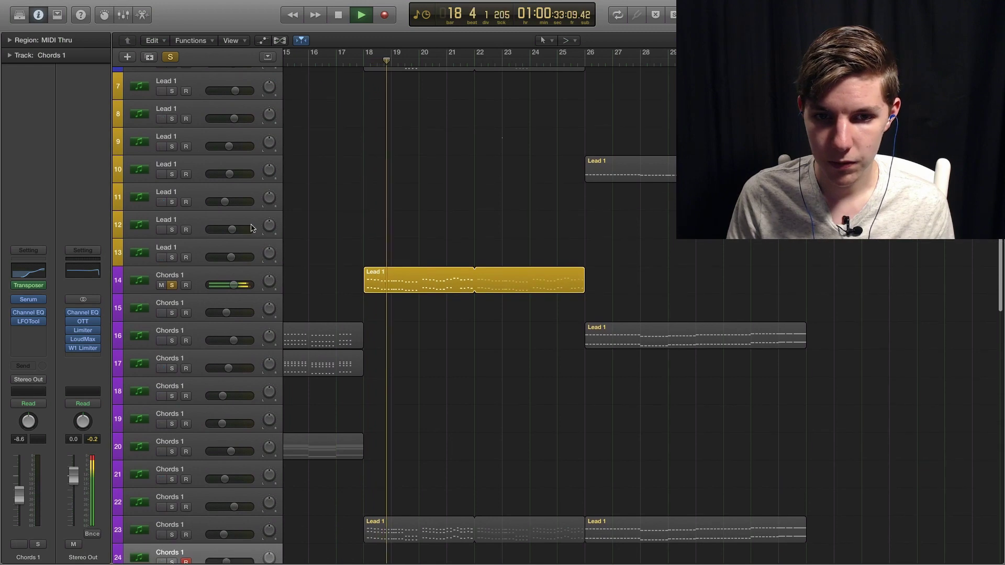
pyautogui.click(203, 280)
pyautogui.scroll(-2, 374, 314)
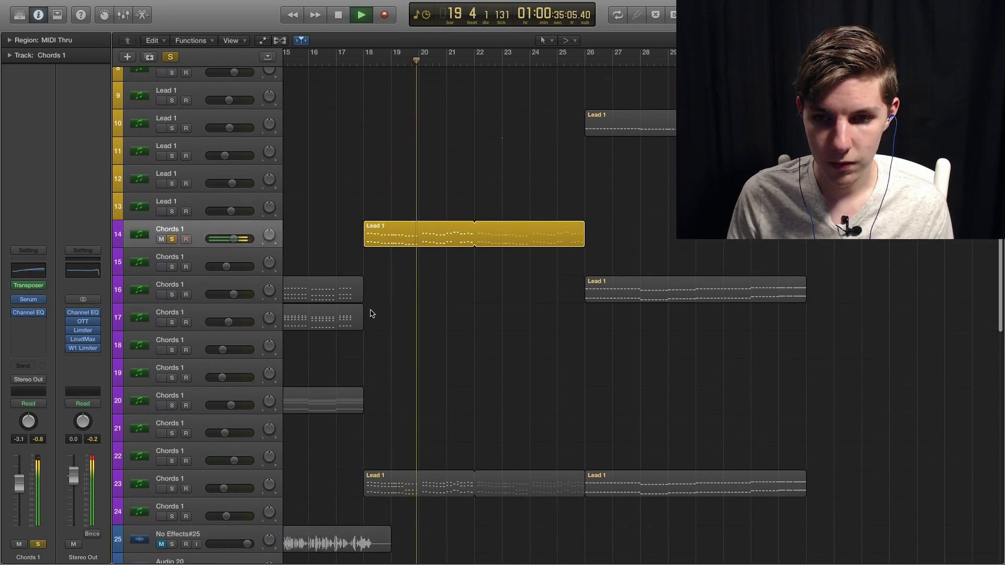
# - Solo Chords 1 on track 23 in place of track 14 while playback continues, and stop playback at bar 23
pyautogui.click(172, 472)
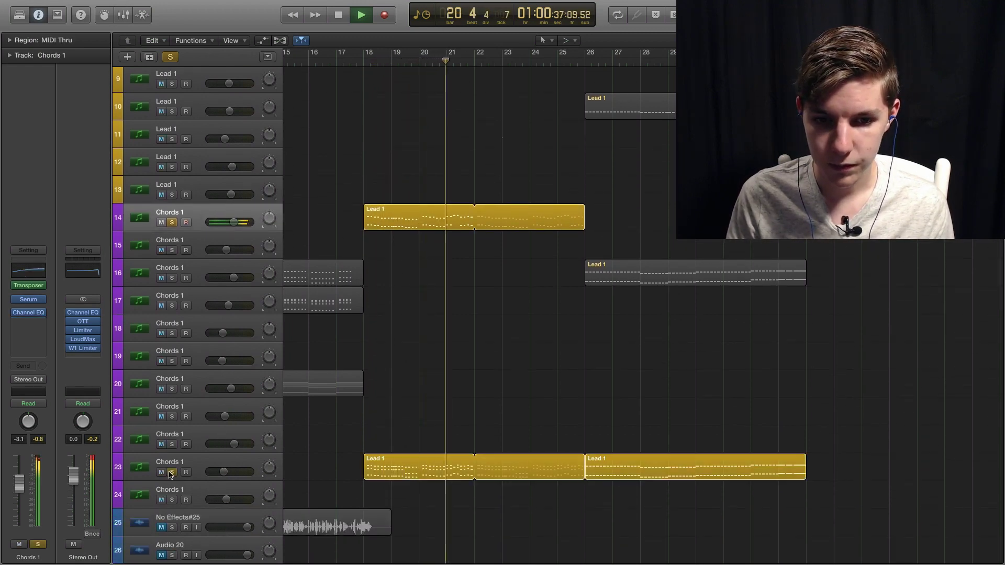
pyautogui.click(171, 223)
pyautogui.hscroll(2, 335, 277)
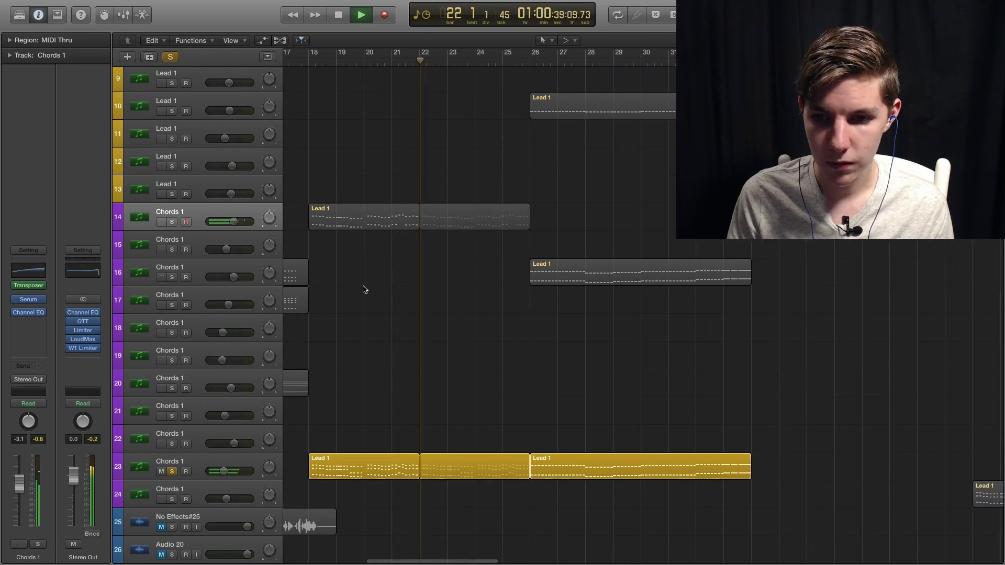
pyautogui.scroll(-2, 363, 288)
pyautogui.press('space')
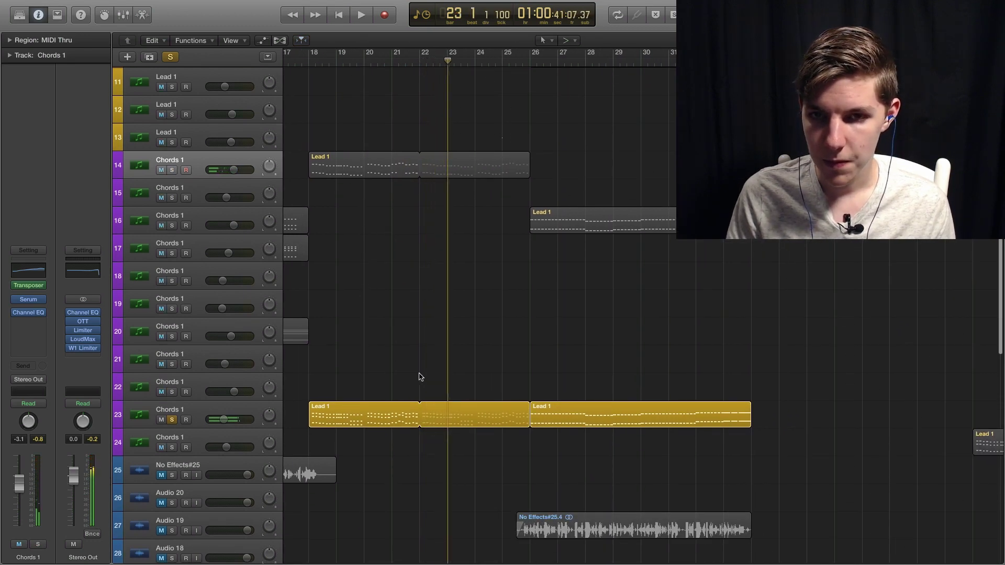
# - Replay from bar 18, adding Chords 1 on track 14, Bass 1 on track 6 and KSHMR Top Loop 09 to the solo
pyautogui.click(309, 54)
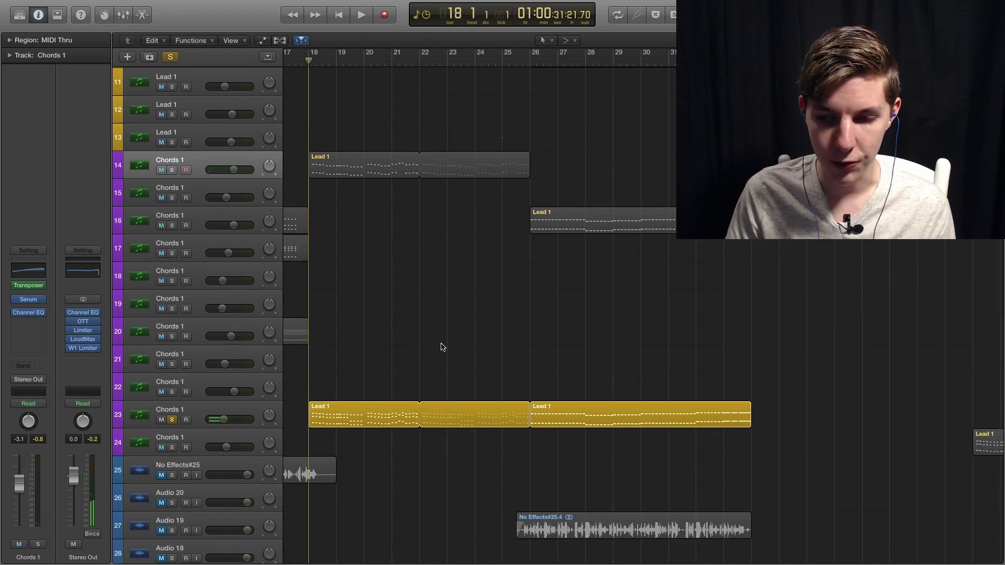
pyautogui.press('space')
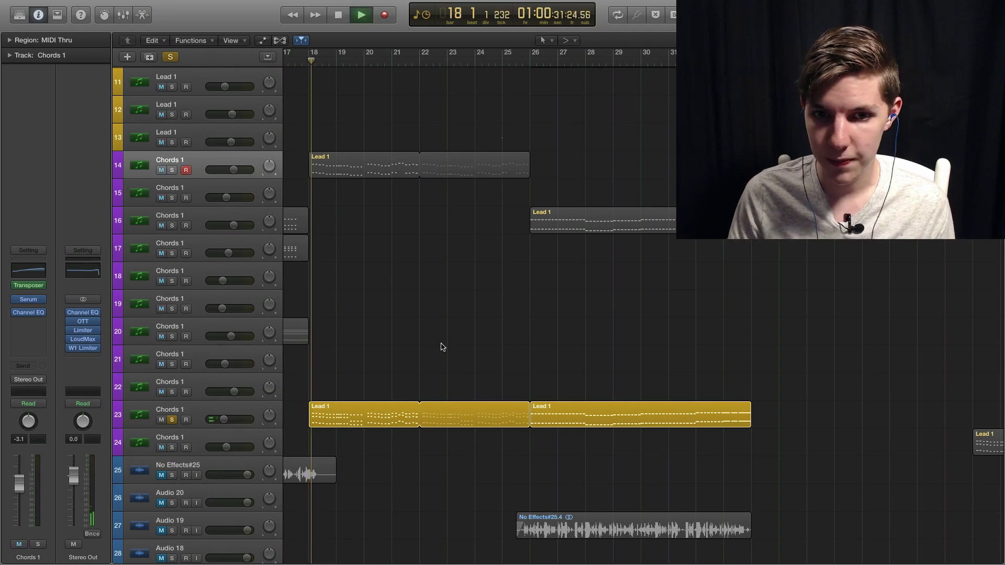
pyautogui.click(171, 170)
pyautogui.scroll(6, 384, 284)
pyautogui.click(174, 198)
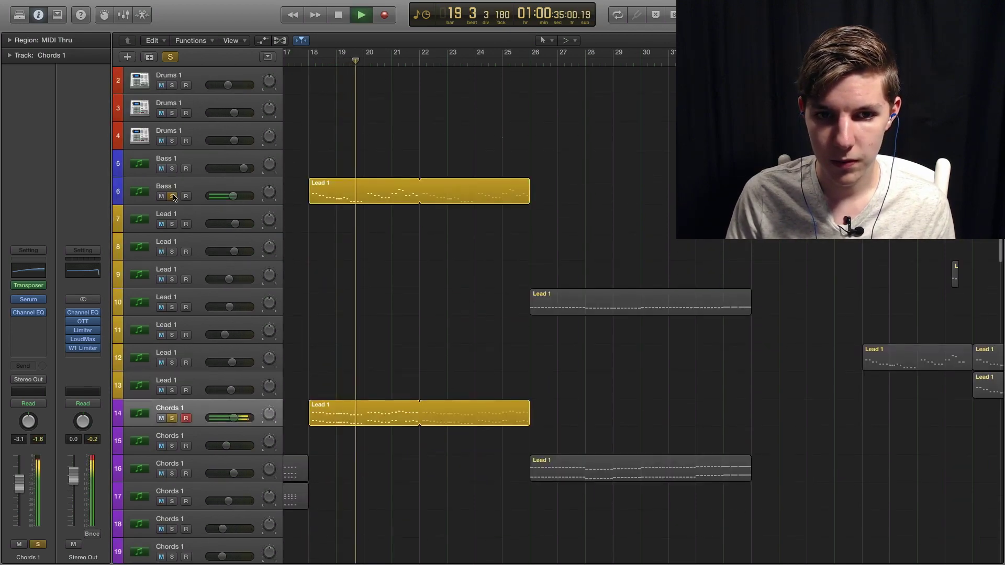
pyautogui.scroll(-8, 366, 278)
pyautogui.scroll(-11, 365, 277)
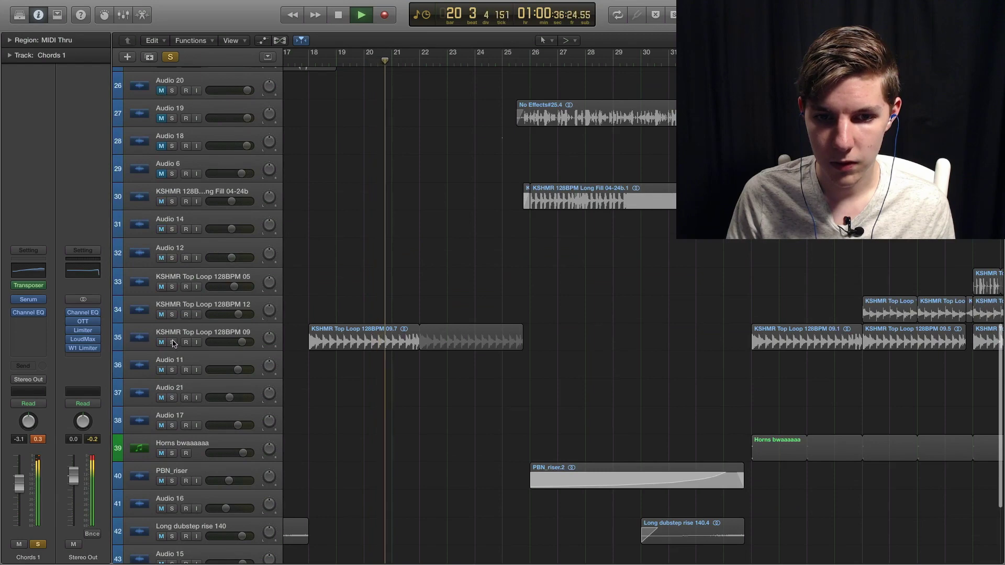
pyautogui.click(172, 342)
pyautogui.scroll(-5, 410, 360)
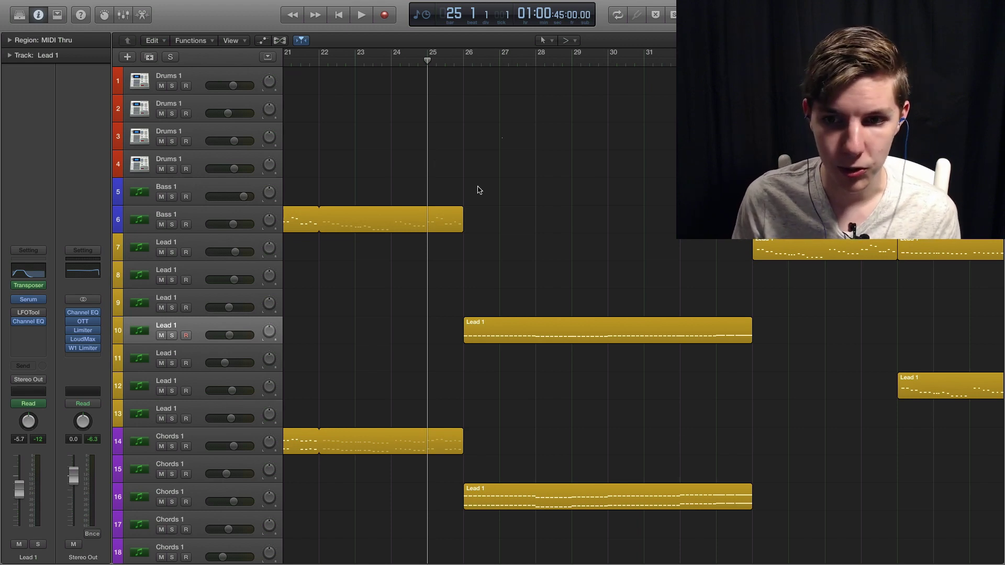
# - Move the playhead to bar 26 and on to bar 34, and briefly play Lead 1 on track 7 from there
pyautogui.scroll(-5, 478, 190)
pyautogui.hscroll(3, 427, 200)
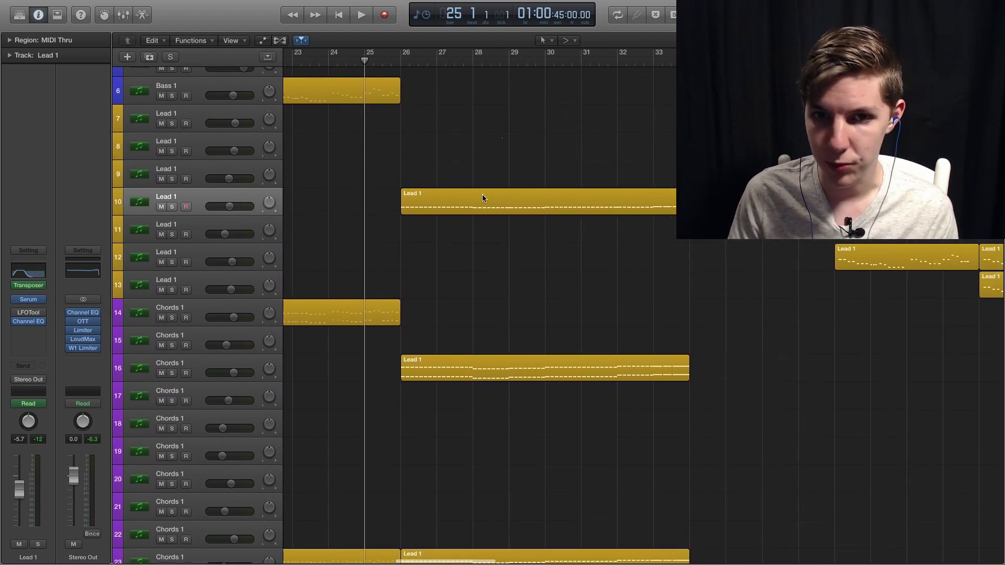
pyautogui.press('.')
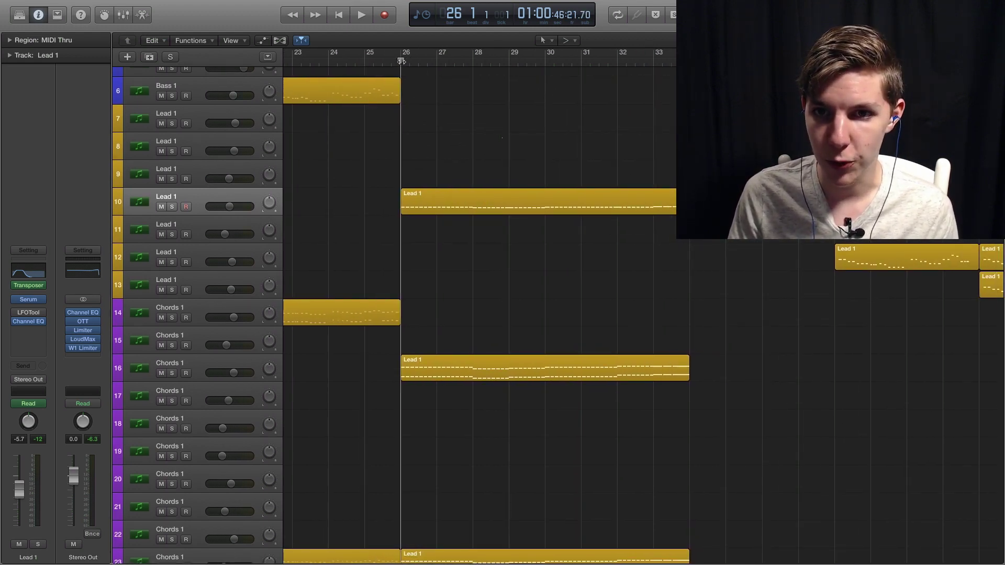
pyautogui.hscroll(2, 507, 137)
pyautogui.hotkey('shift', '.')
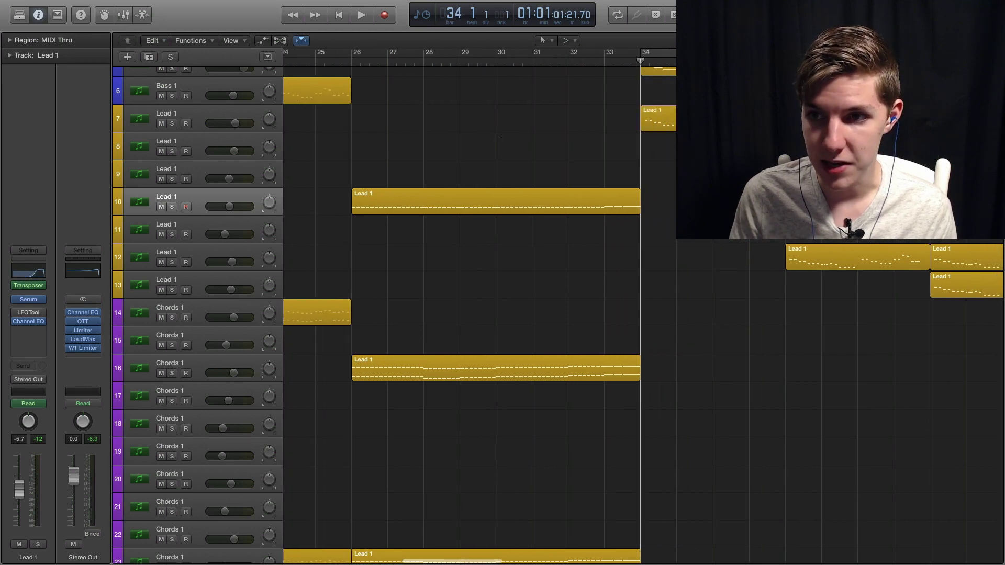
pyautogui.hscroll(2, 590, 152)
pyautogui.scroll(2, 590, 153)
pyautogui.click(172, 170)
pyautogui.press('space')
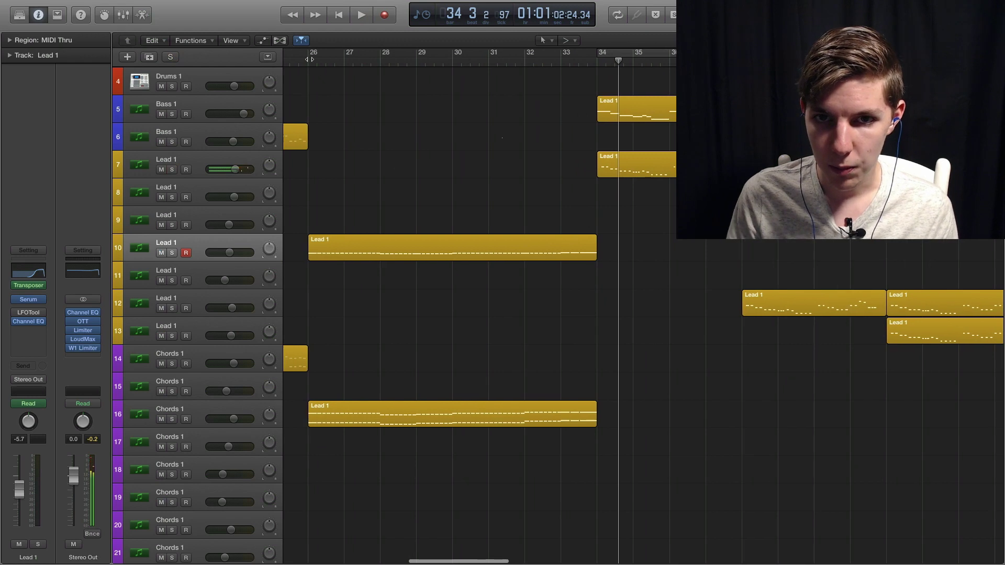
# - Solo Lead 1 on track 10 and play it from bar 26 with its Channel EQ open to examine the filter automation
pyautogui.hotkey('shift', 'space')
pyautogui.click(171, 254)
pyautogui.click(147, 251)
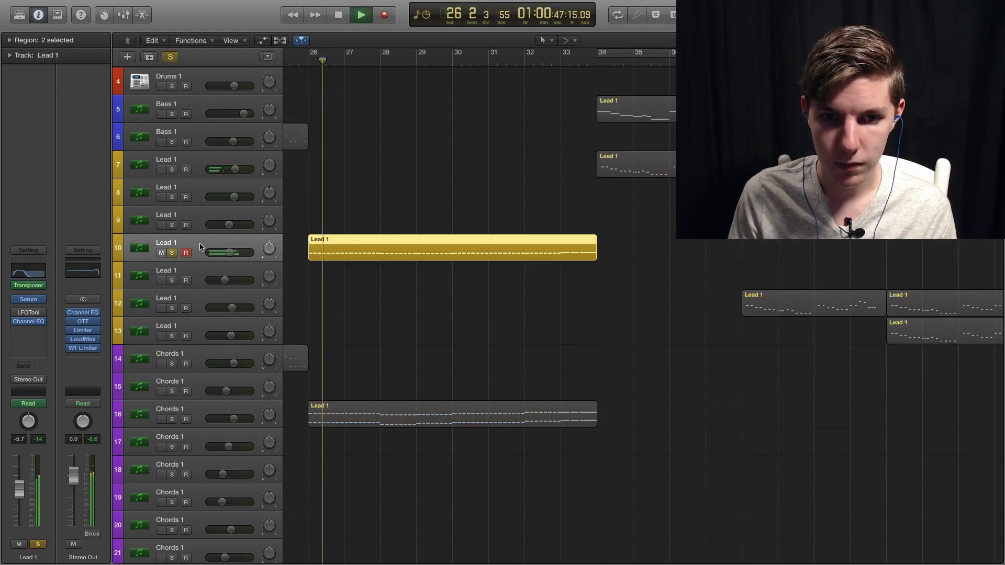
pyautogui.click(29, 271)
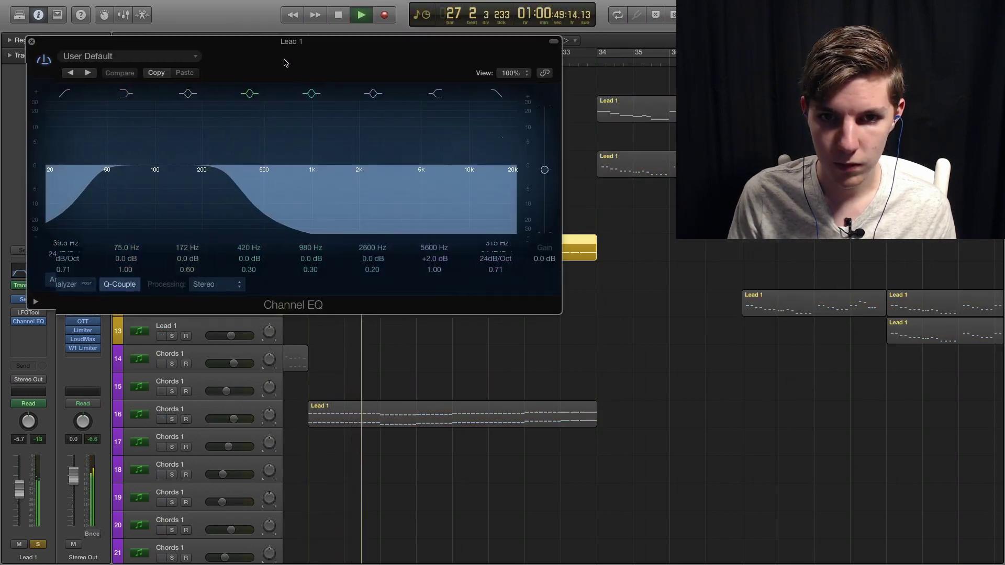
pyautogui.moveTo(286, 53); pyautogui.dragTo(300, 286)
pyautogui.press('space')
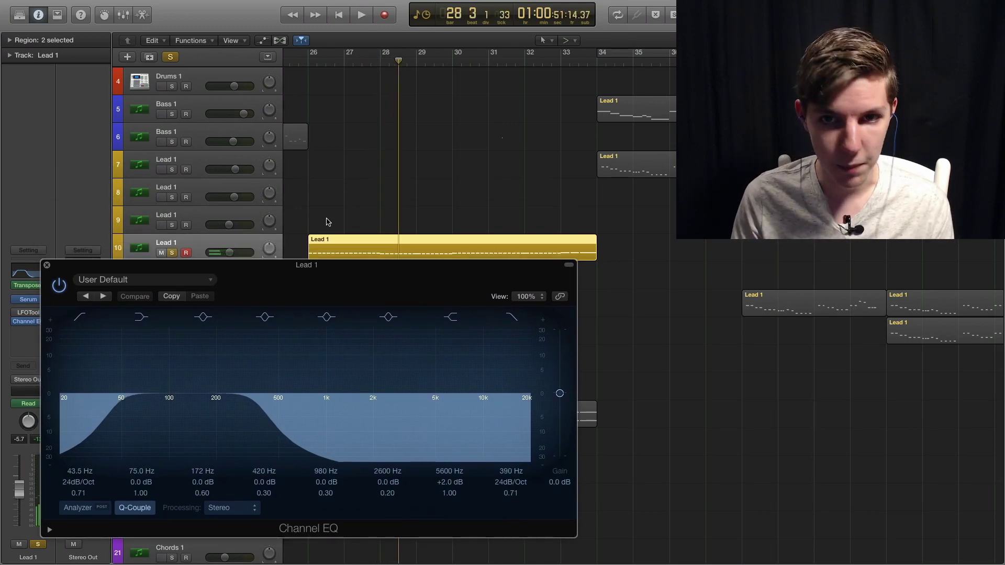
pyautogui.press('space')
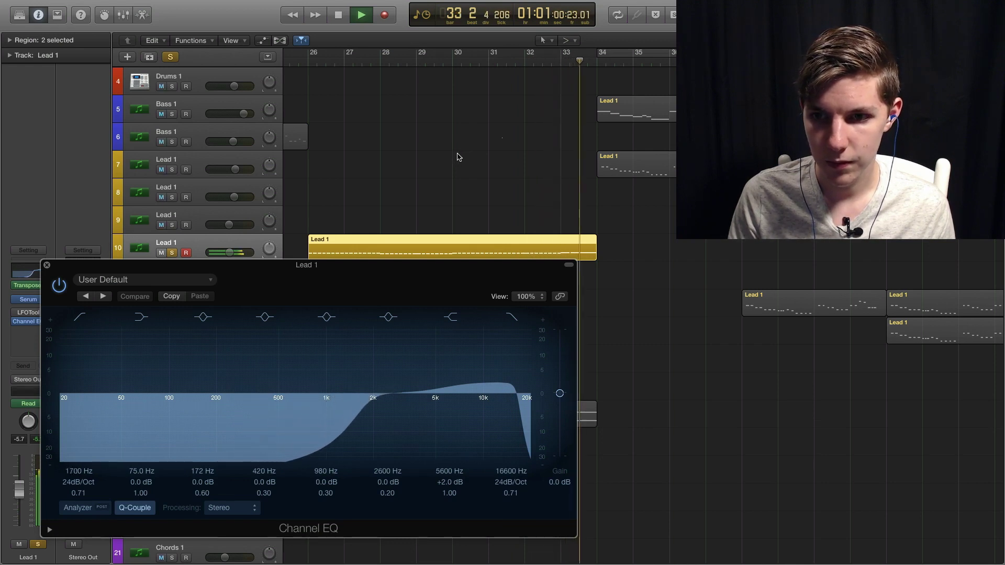
pyautogui.press('space')
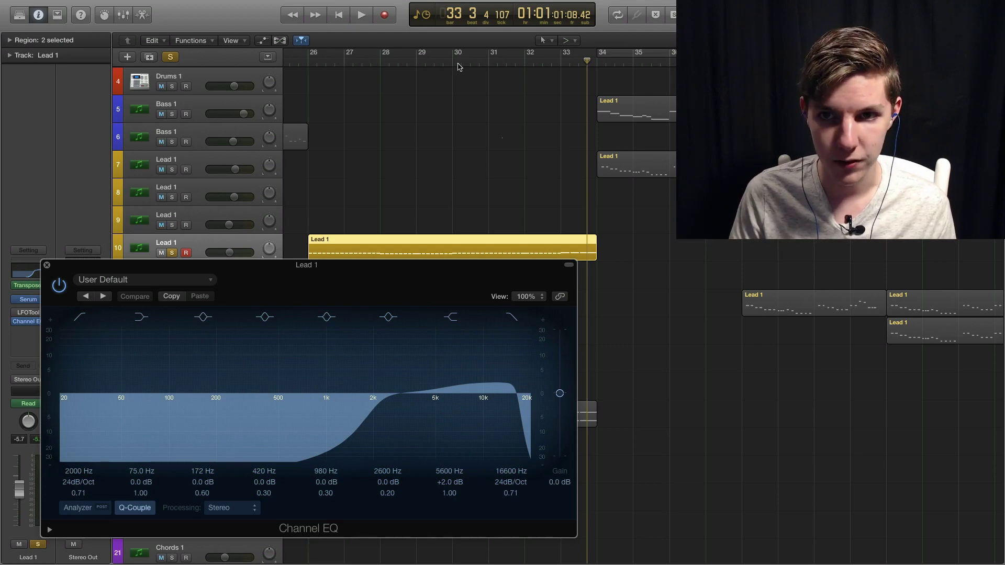
# - Replay the soloed Lead 1 on track 10 from bar 30 to examine its EQ automation, and close its Channel EQ
pyautogui.doubleClick(458, 67)
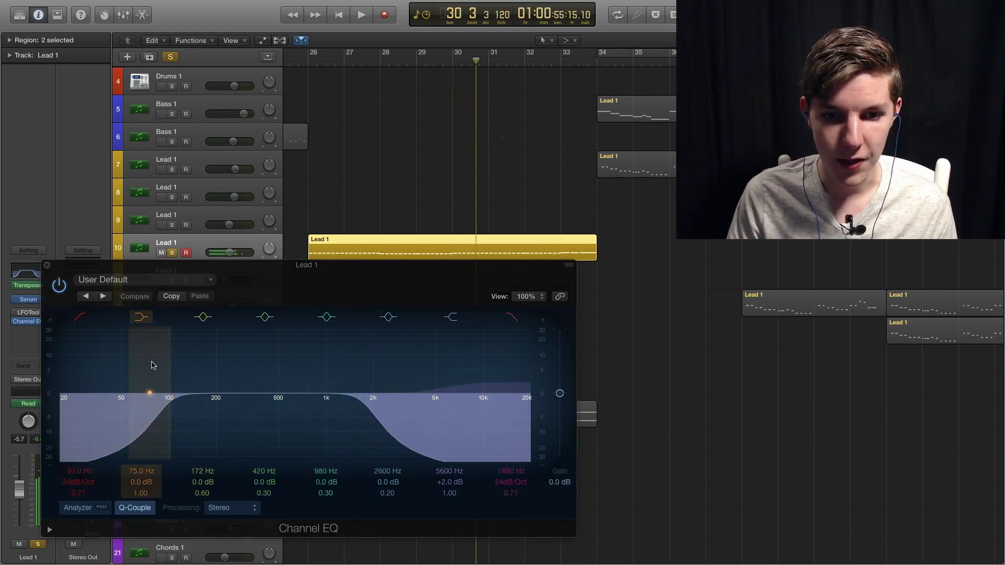
pyautogui.click(44, 265)
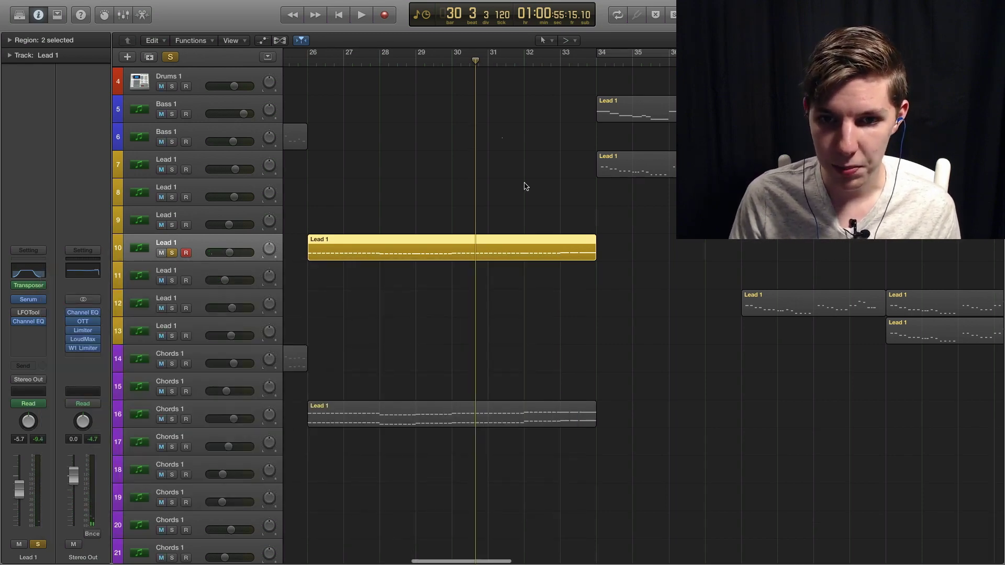
# - Solo Chords 1 on tracks 16 and 14 in place of Lead 1 on track 10, and play the transition from bar 24 with track 16 selected
pyautogui.hscroll(1, 524, 183)
pyautogui.scroll(-3, 525, 184)
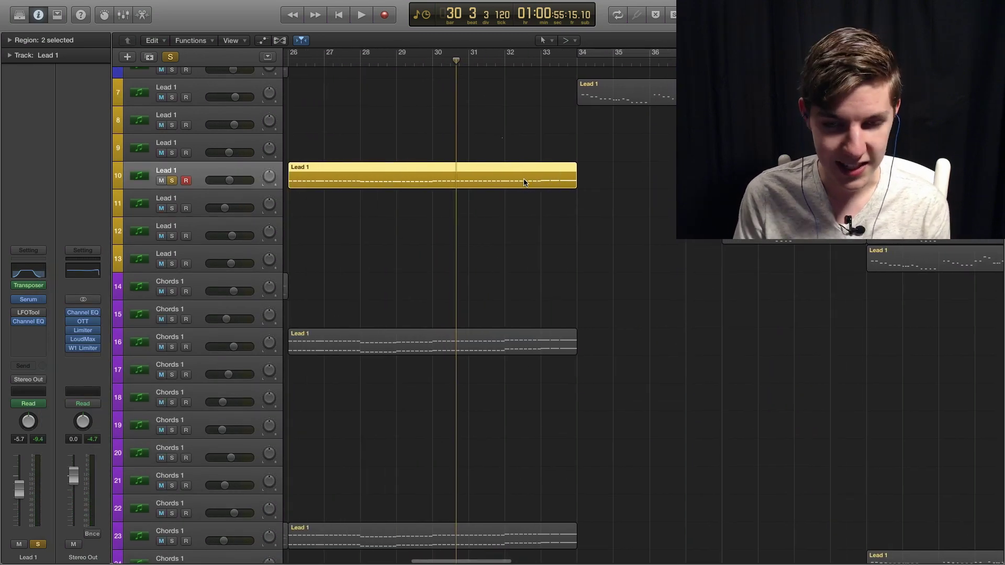
pyautogui.hscroll(-1, 523, 177)
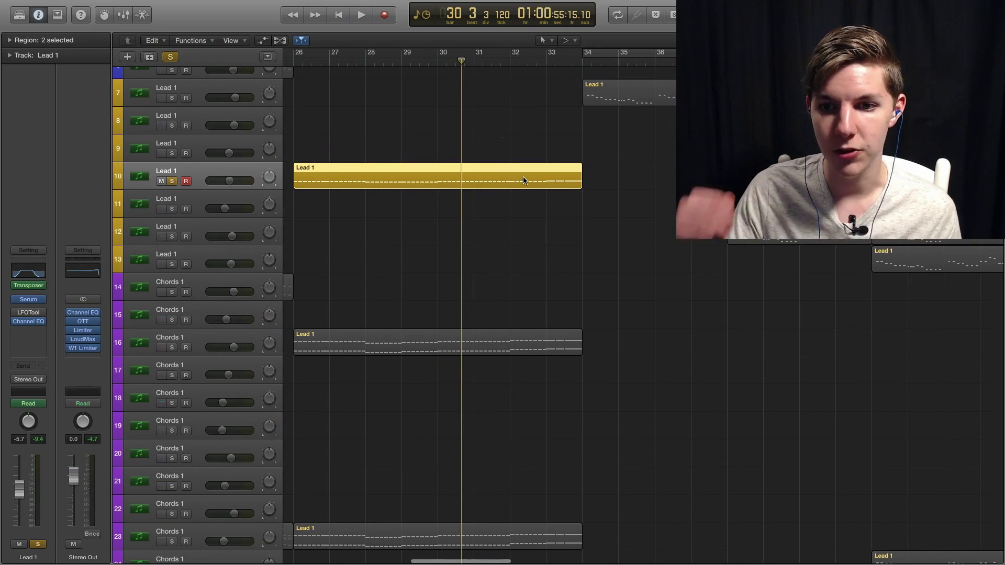
pyautogui.click(171, 348)
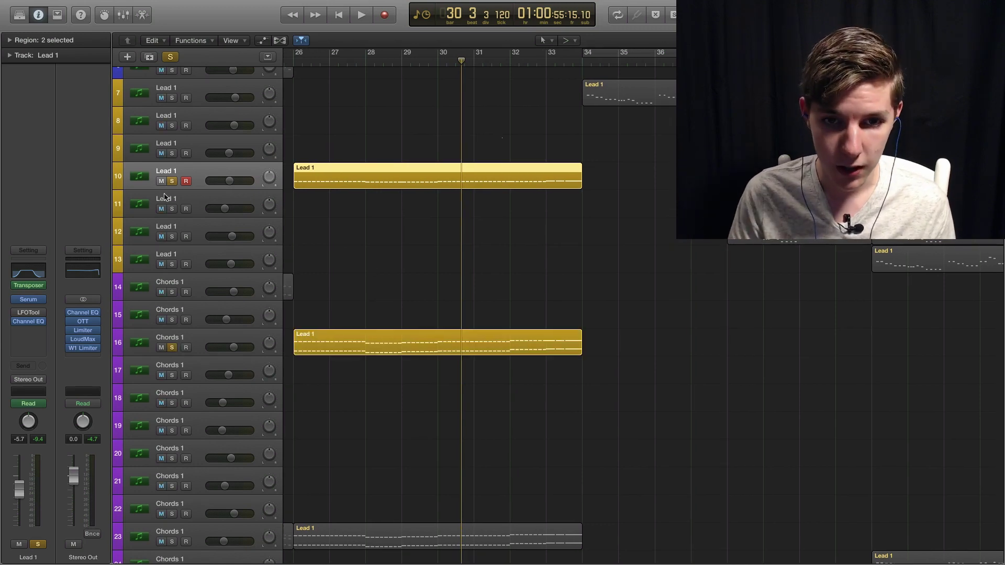
pyautogui.click(172, 181)
pyautogui.hscroll(-5, 487, 208)
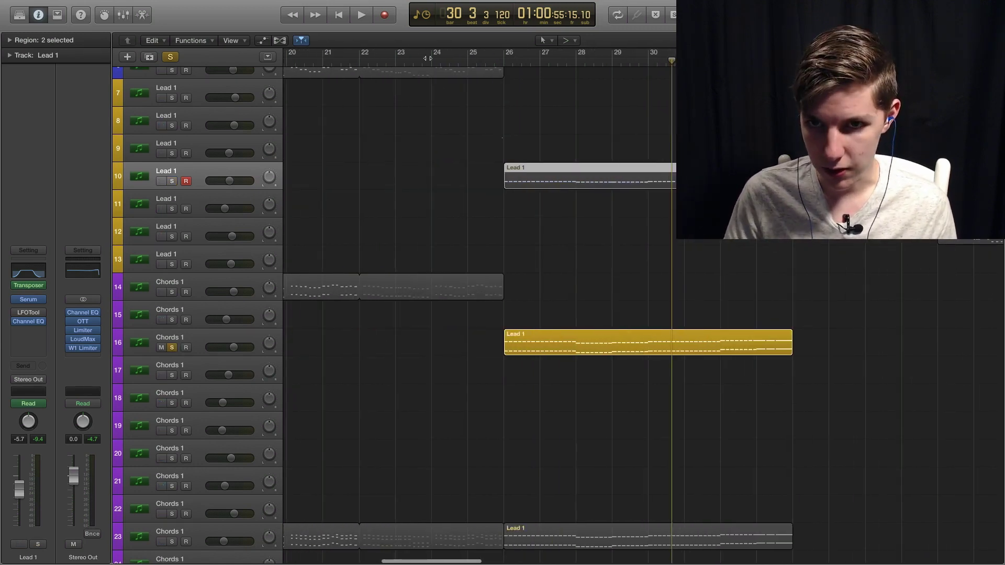
pyautogui.scroll(-3, 570, 202)
pyautogui.scroll(4, 572, 518)
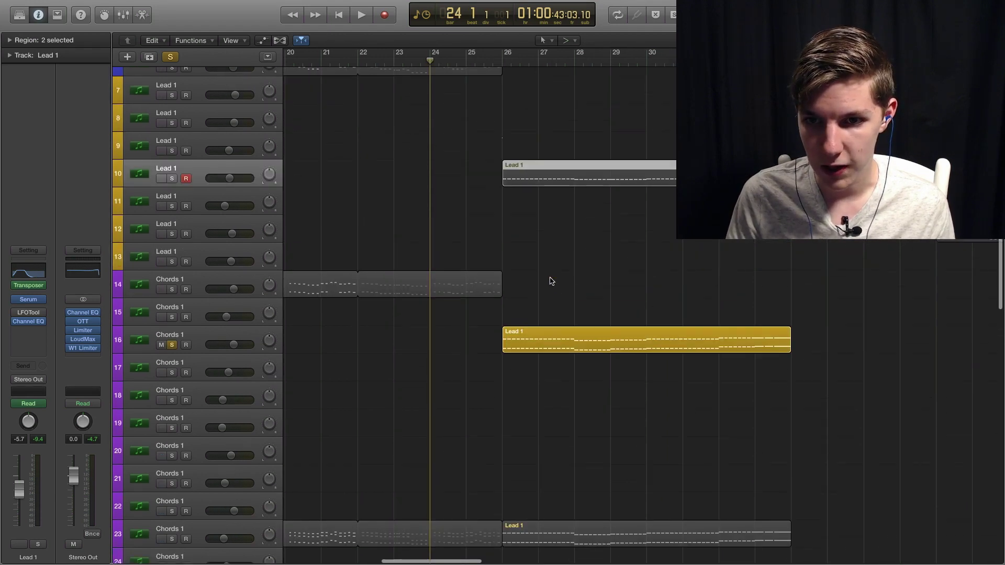
pyautogui.click(171, 301)
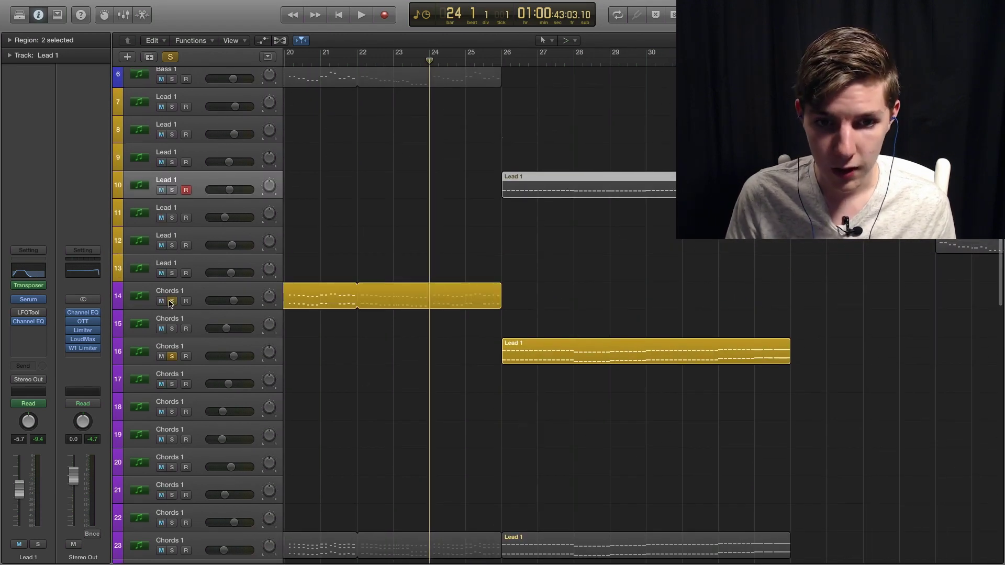
pyautogui.click(195, 302)
pyautogui.click(380, 342)
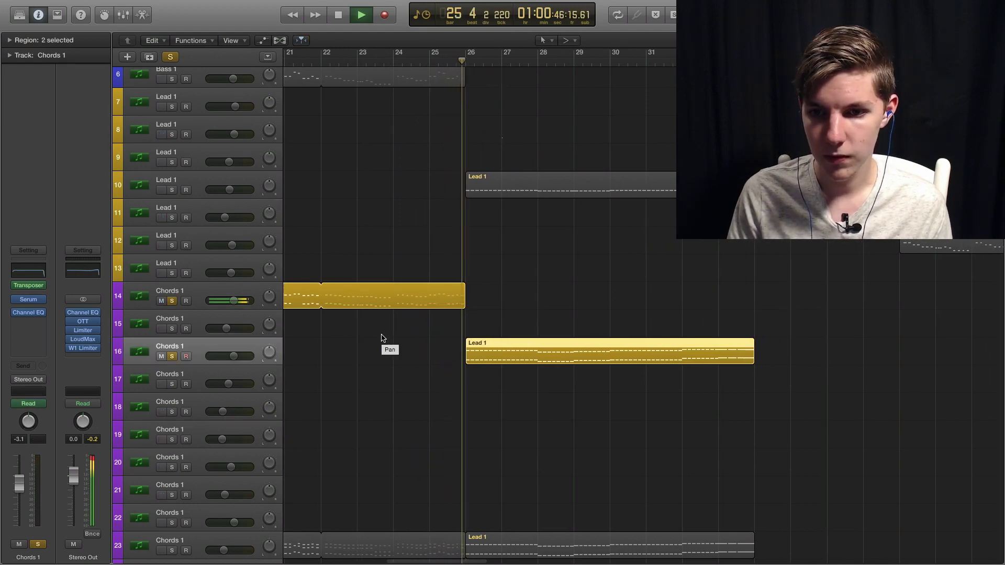
# - Open the Channel EQ of Chords 1 on track 16 and replay from bar 26 to examine its filter automation
pyautogui.click(35, 272)
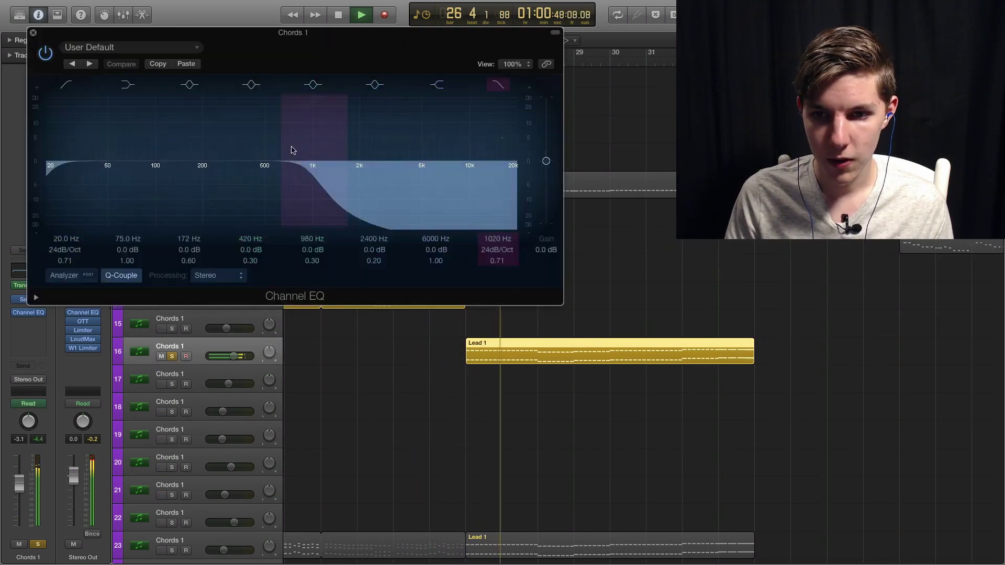
pyautogui.press('space')
pyautogui.moveTo(404, 59); pyautogui.dragTo(432, 259)
pyautogui.click(459, 64)
pyautogui.press('space')
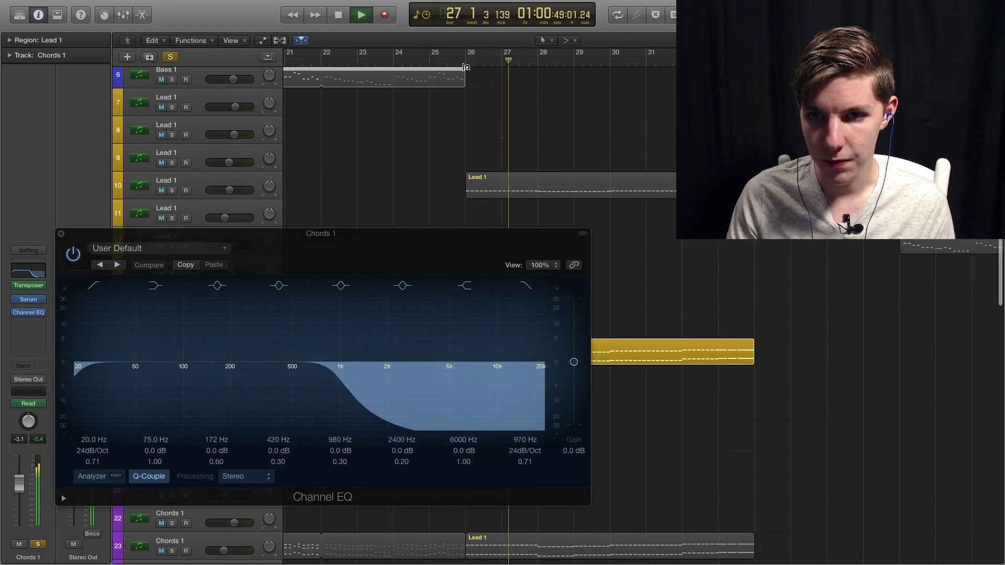
pyautogui.press('space')
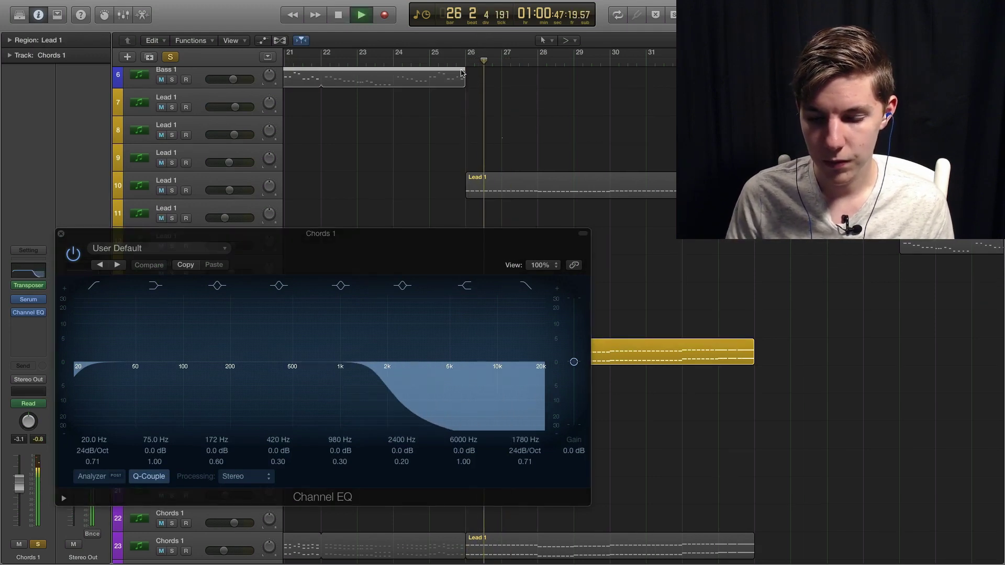
pyautogui.moveTo(459, 253); pyautogui.dragTo(421, 150)
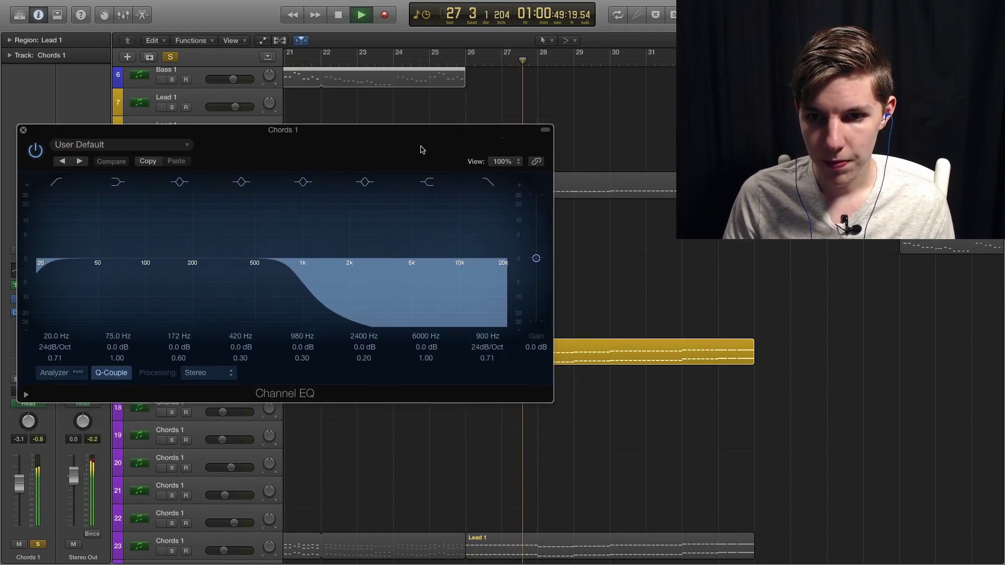
pyautogui.press('space')
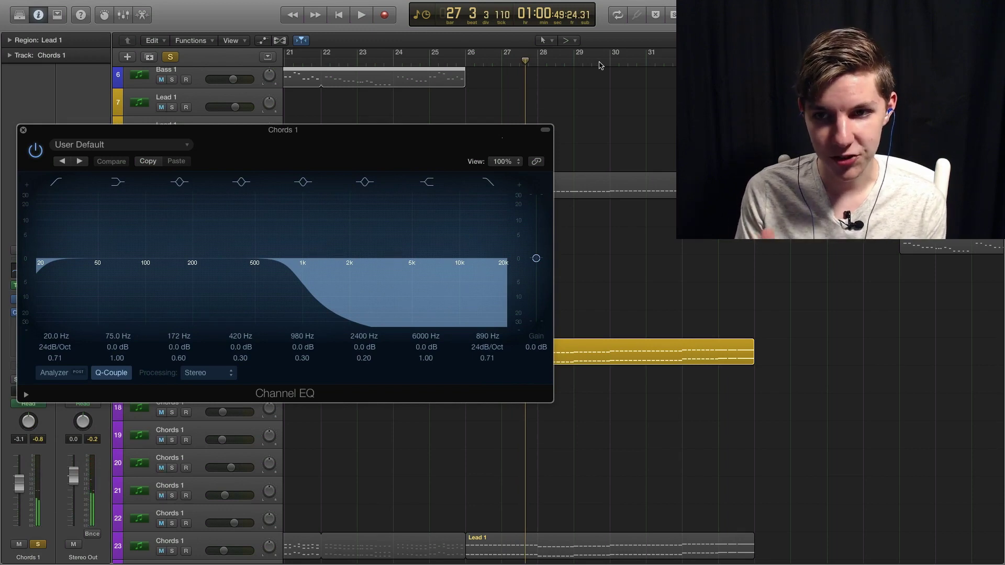
# - Play the soloed chords from bar 30 to bar 34 to examine the EQ sweep, and close the Channel EQ
pyautogui.click(614, 63)
pyautogui.press('space')
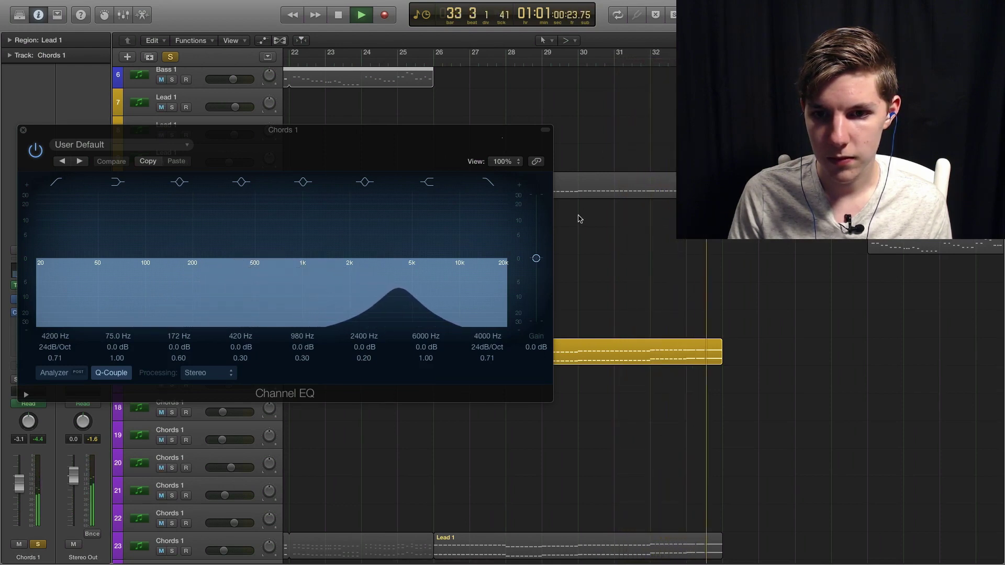
pyautogui.press('space')
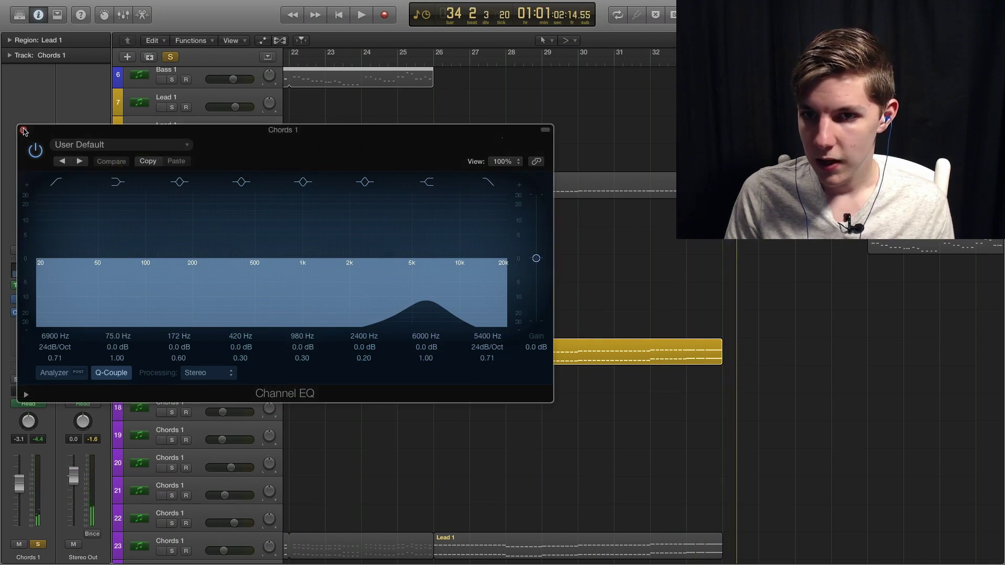
pyautogui.click(23, 131)
# - Clear the chord solos, solo PBN_riser on track 40, and play it from bar 30
pyautogui.hscroll(3, 449, 189)
pyautogui.hscroll(3, 453, 197)
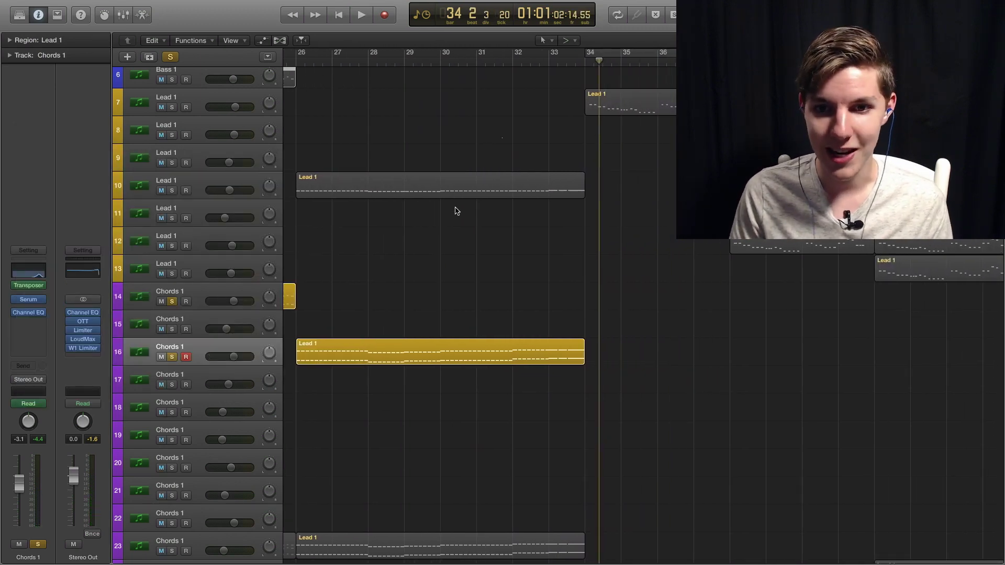
pyautogui.hscroll(-2, 440, 204)
pyautogui.scroll(-15, 443, 262)
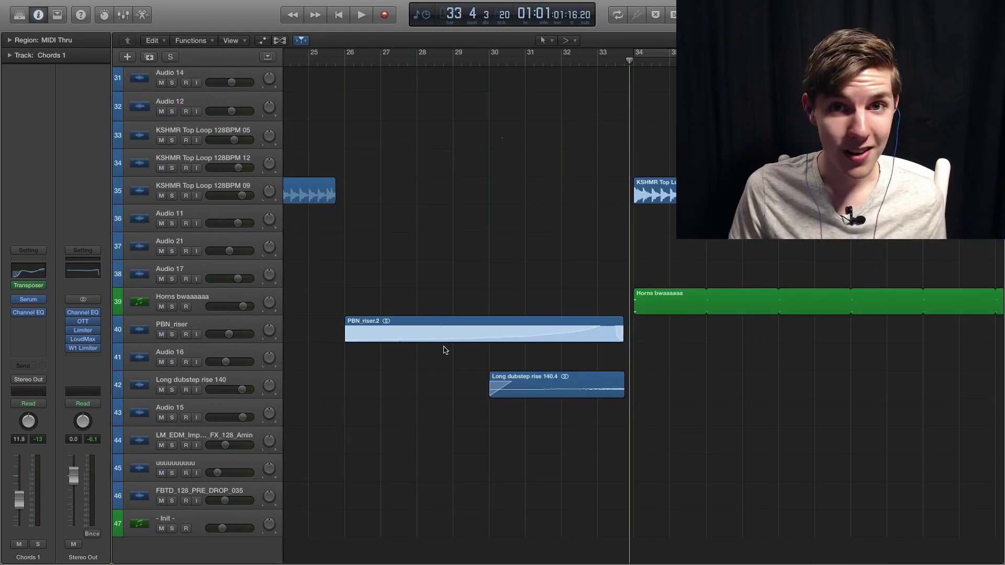
pyautogui.click(172, 335)
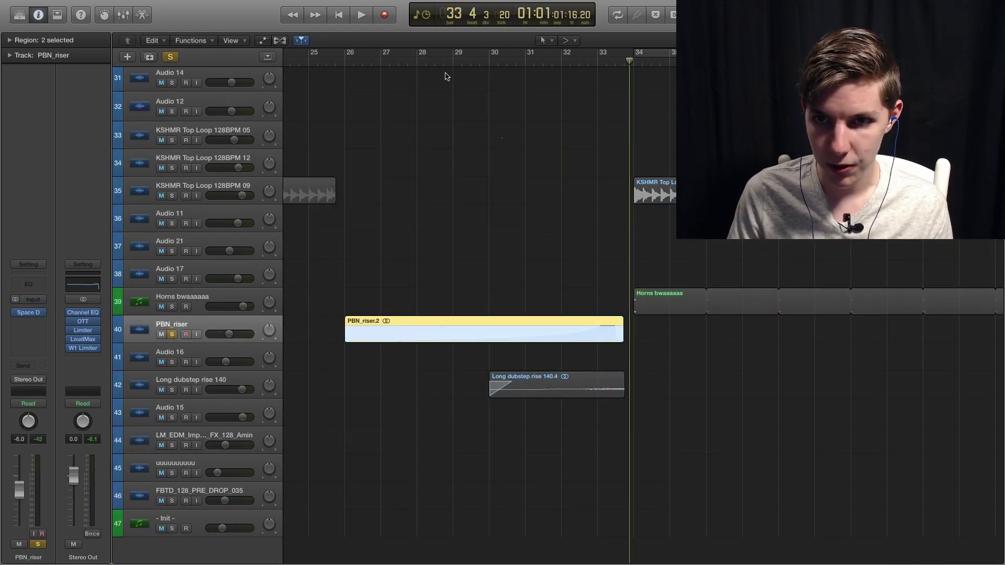
pyautogui.click(492, 61)
pyautogui.press('space')
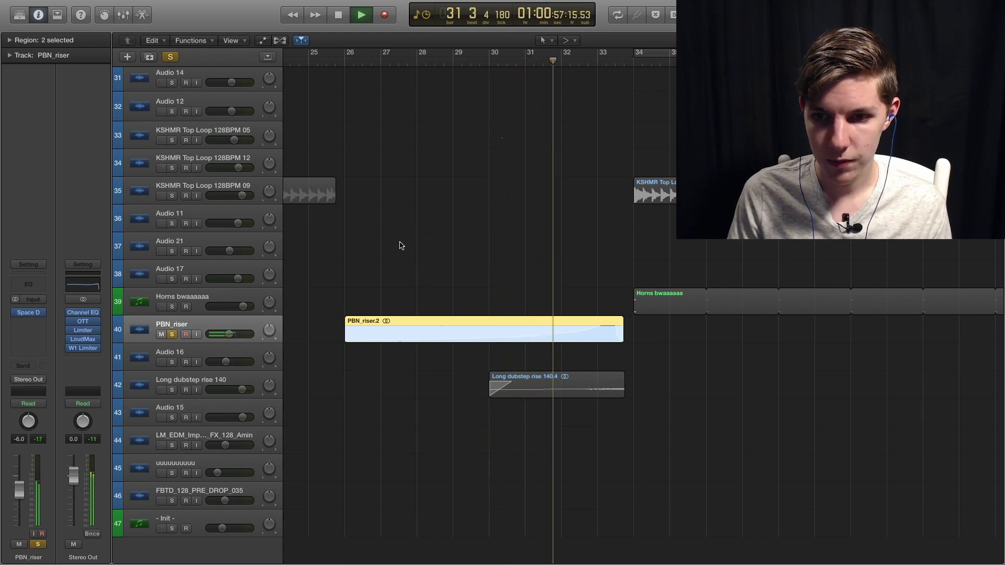
pyautogui.press('space')
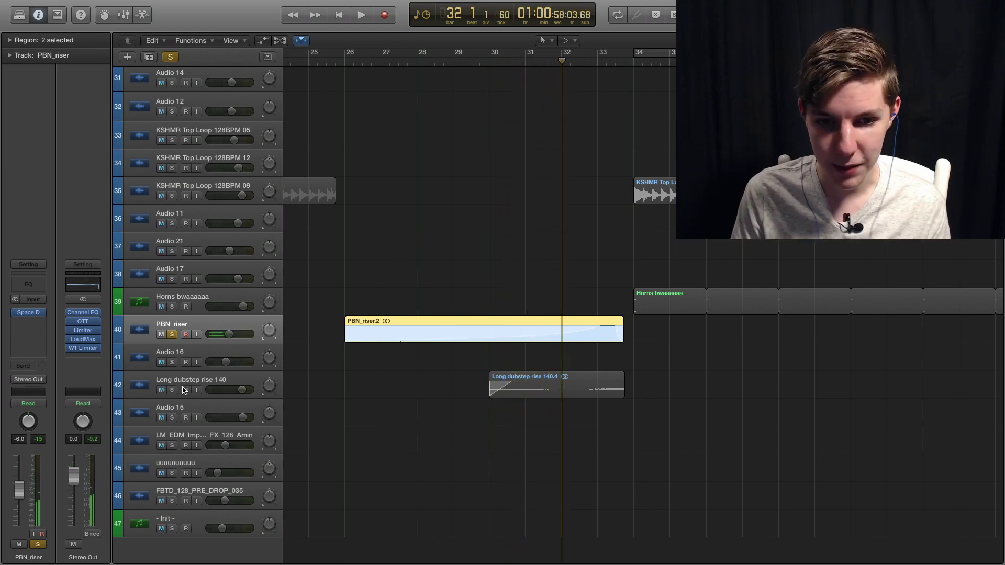
# - Solo Long dubstep rise 140 on track 42 in place of PBN_riser, play it up to the drop, and clear the solo
pyautogui.click(172, 390)
pyautogui.click(172, 335)
pyautogui.click(358, 381)
pyautogui.press('space')
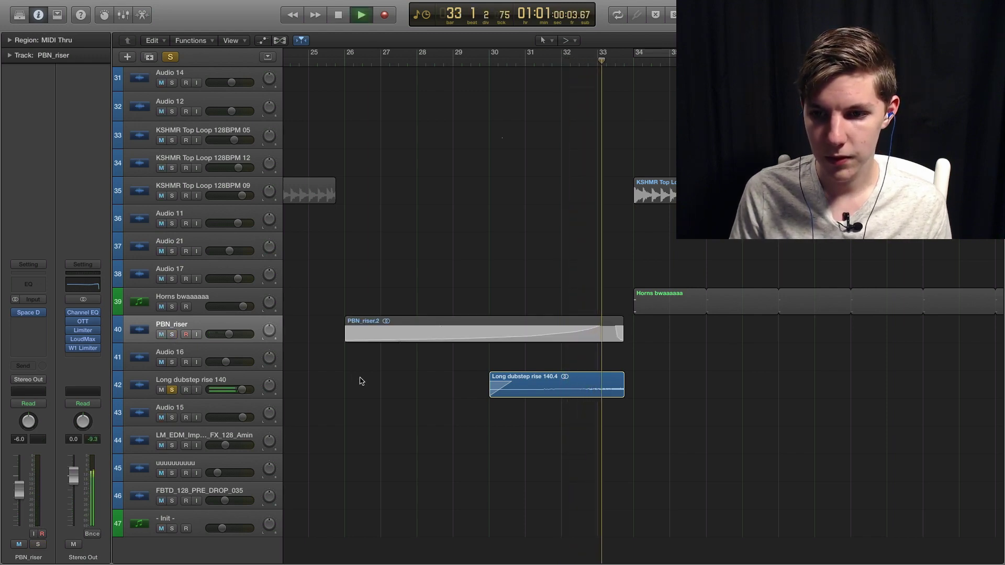
pyautogui.press('space')
pyautogui.press('ctrl+alt+super+s')
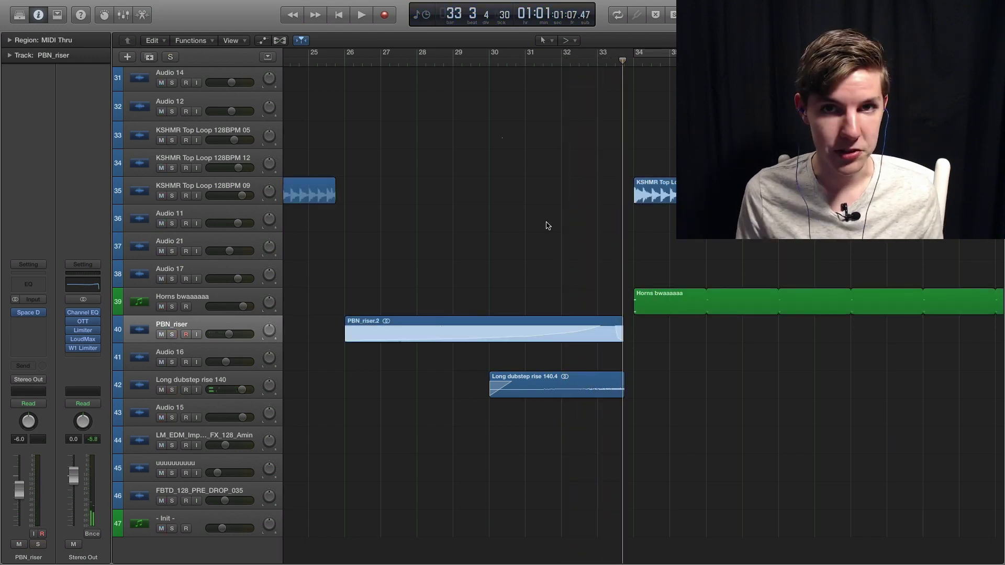